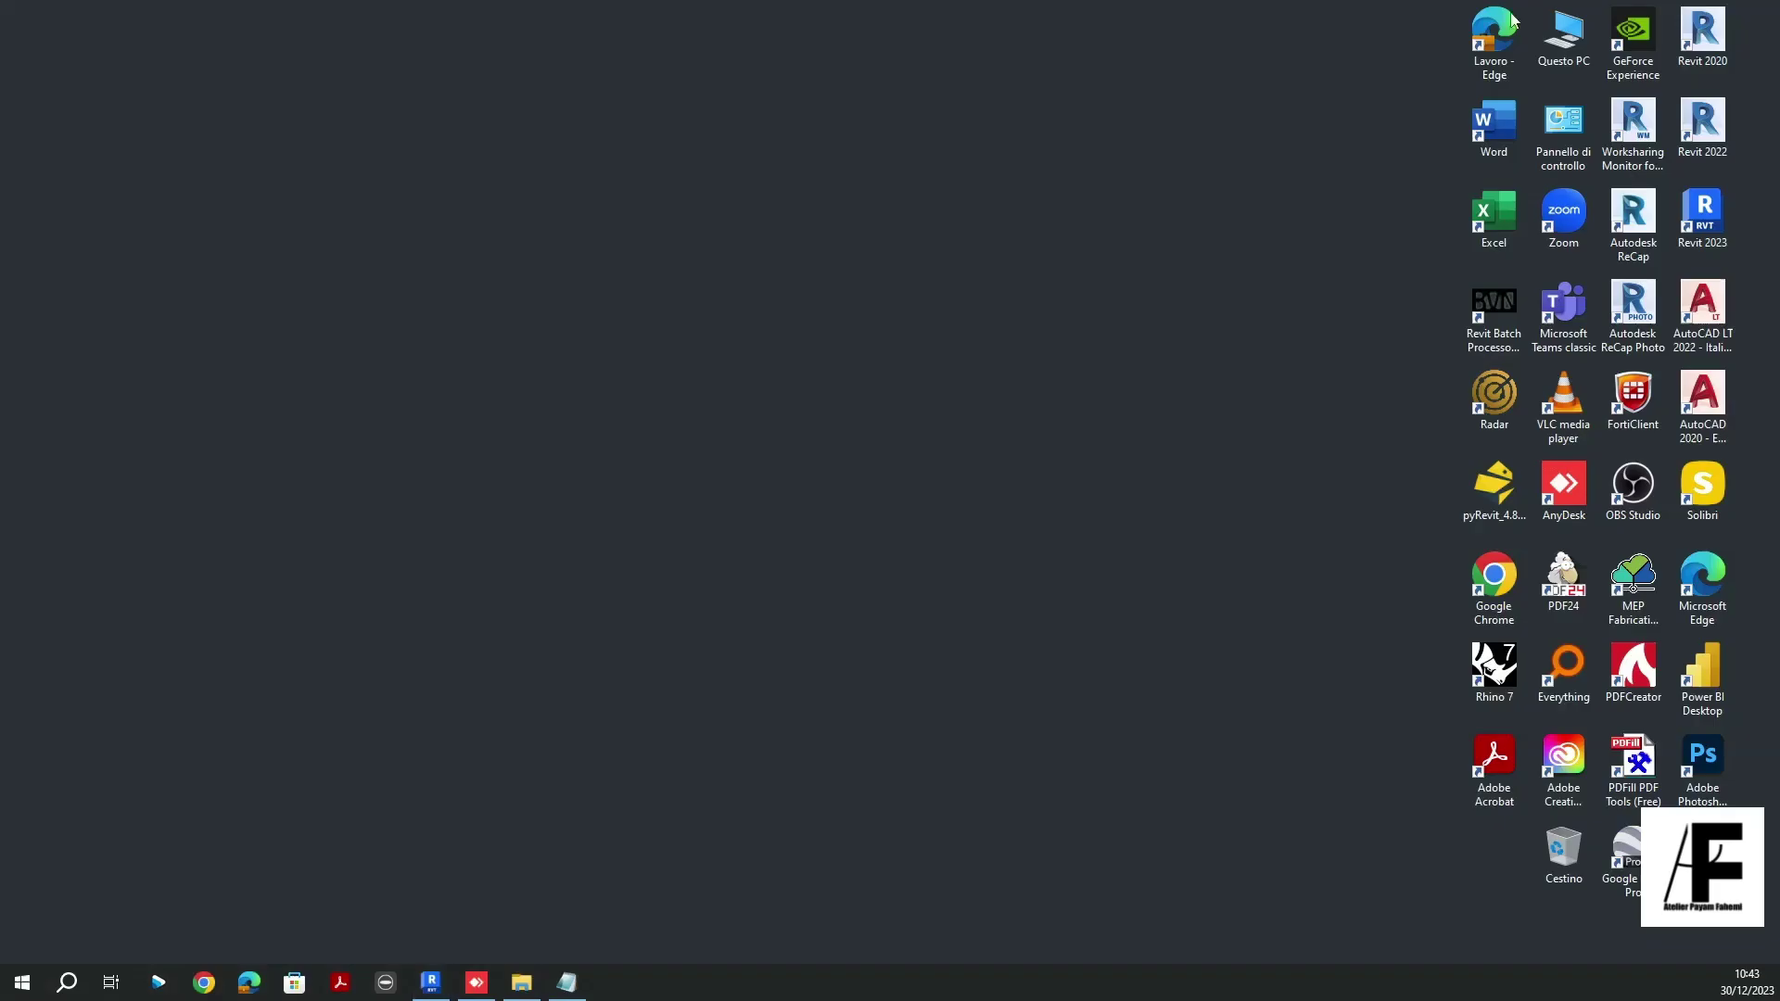
# - Switch to Revit and review the model category visibility settings of the FURNITURE 3D view
pyautogui.click(431, 982)
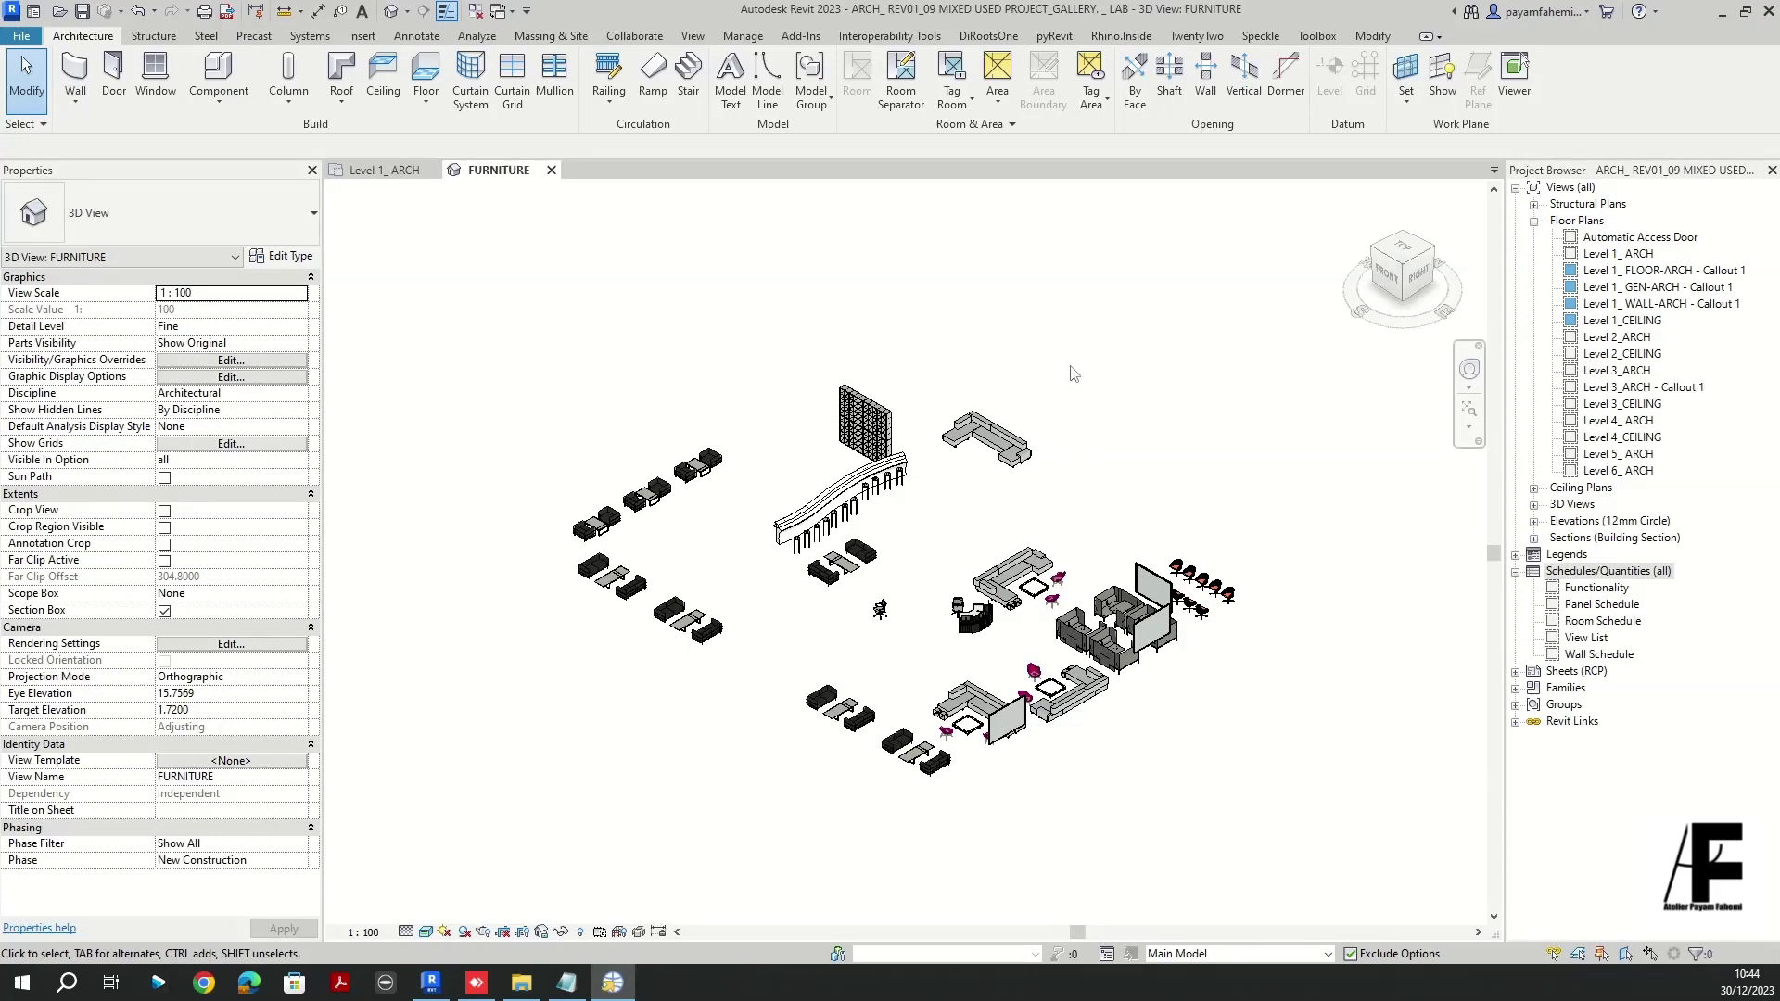
pyautogui.press('v')
pyautogui.press('g')
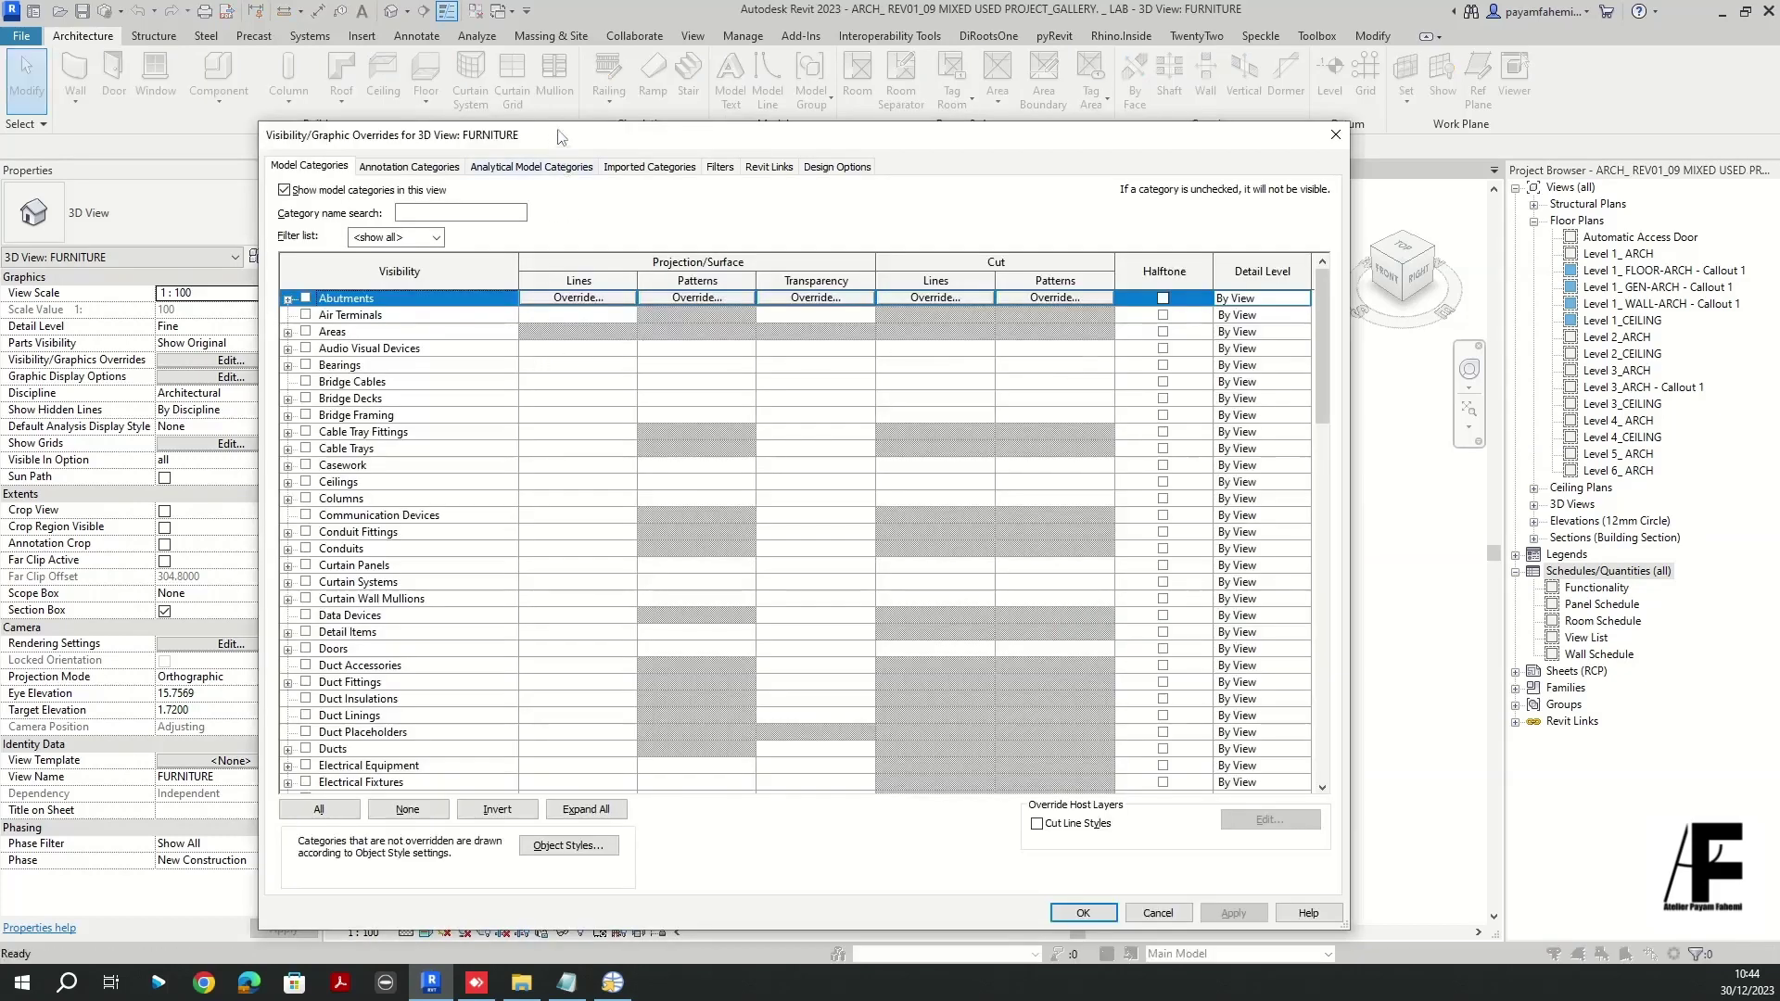
pyautogui.moveTo(561, 137); pyautogui.dragTo(582, 79)
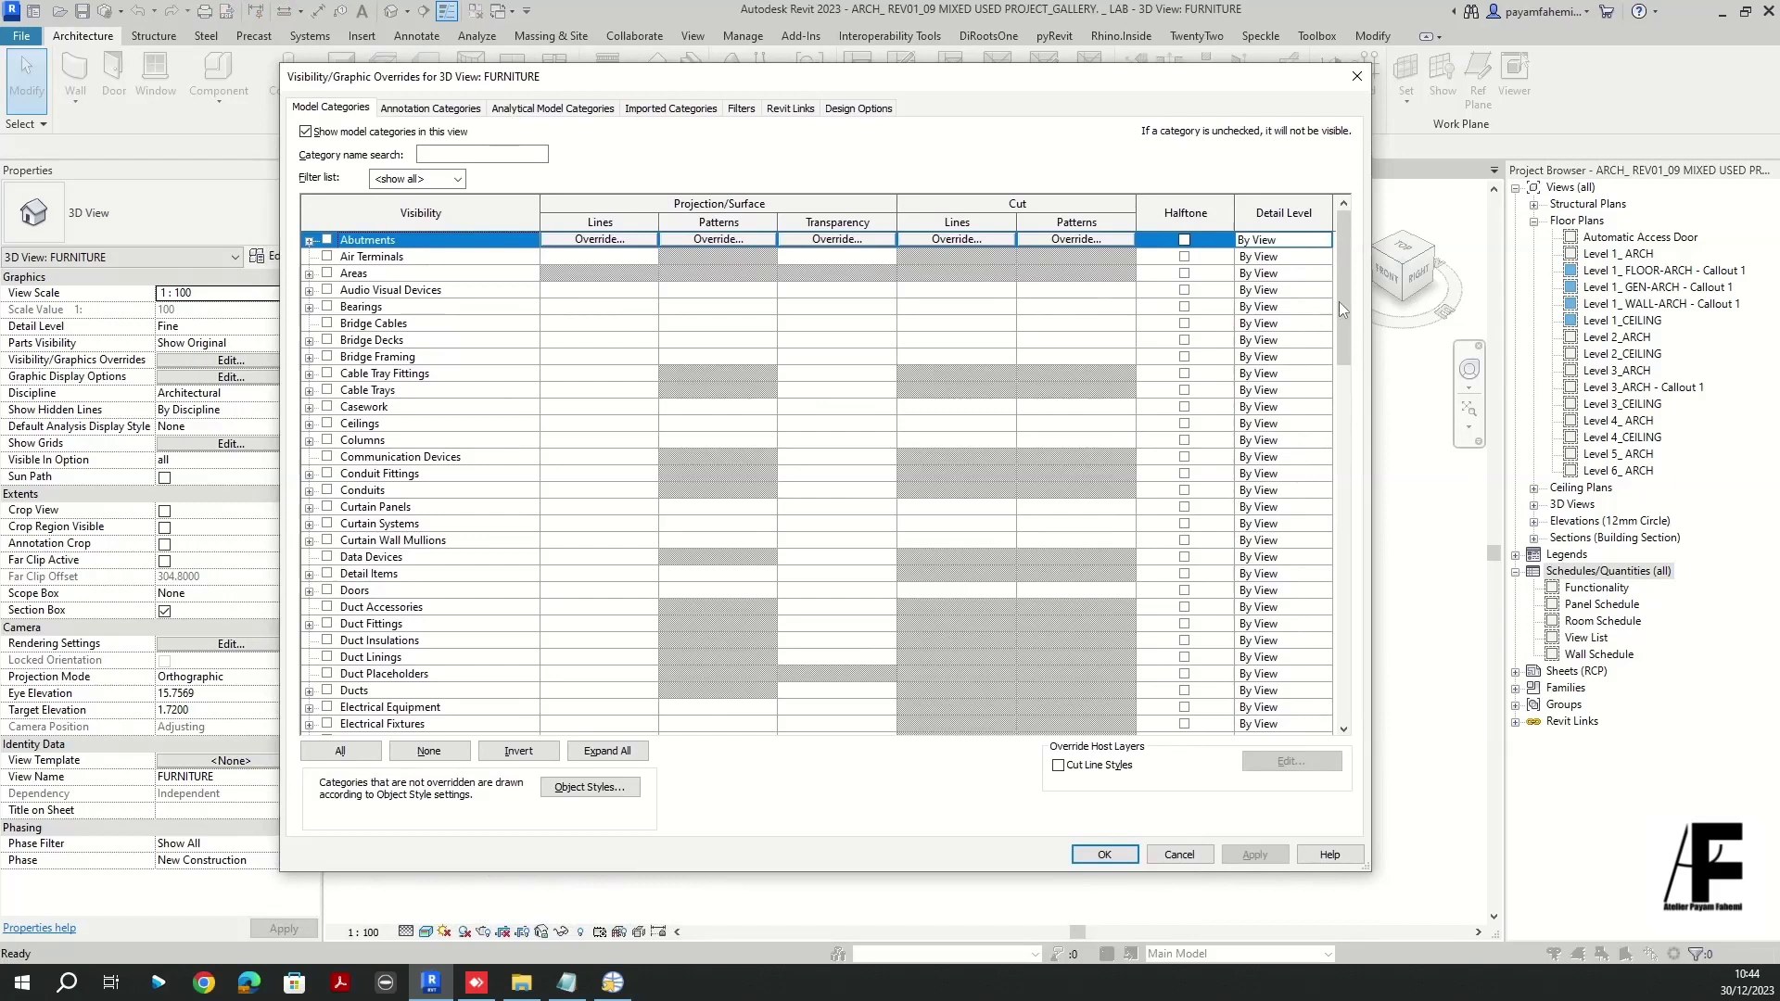
pyautogui.moveTo(1341, 309); pyautogui.dragTo(1337, 432)
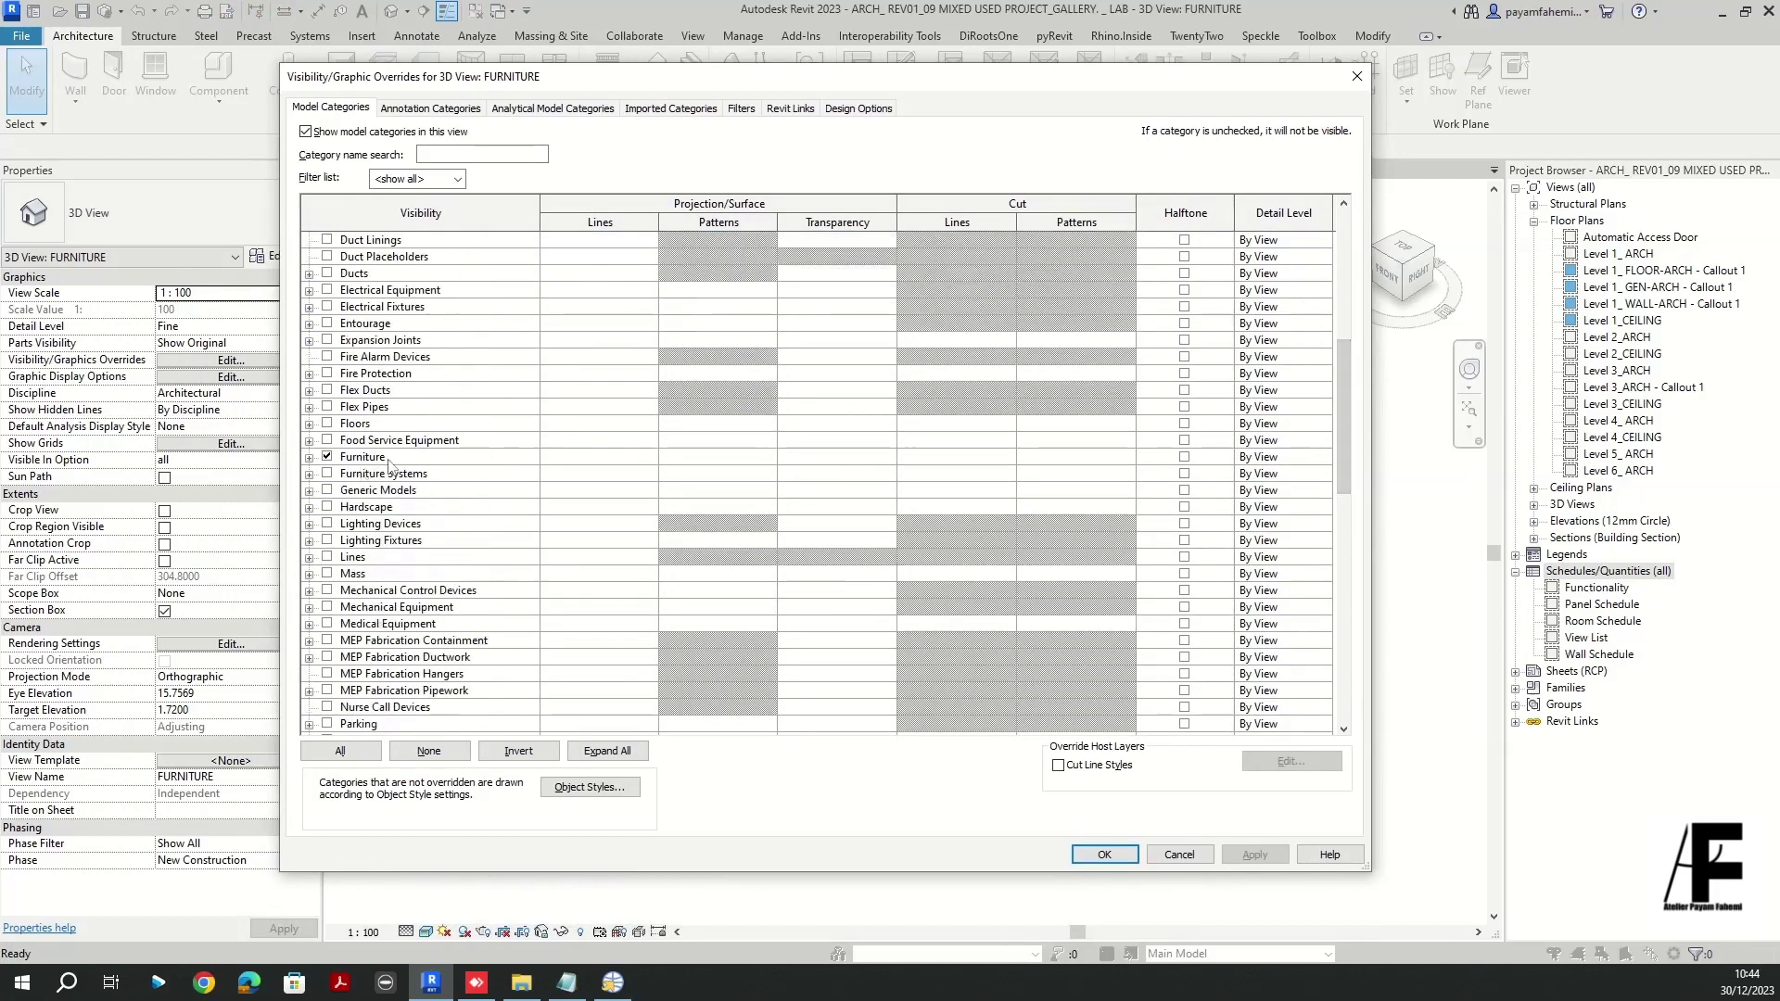
pyautogui.click(1355, 77)
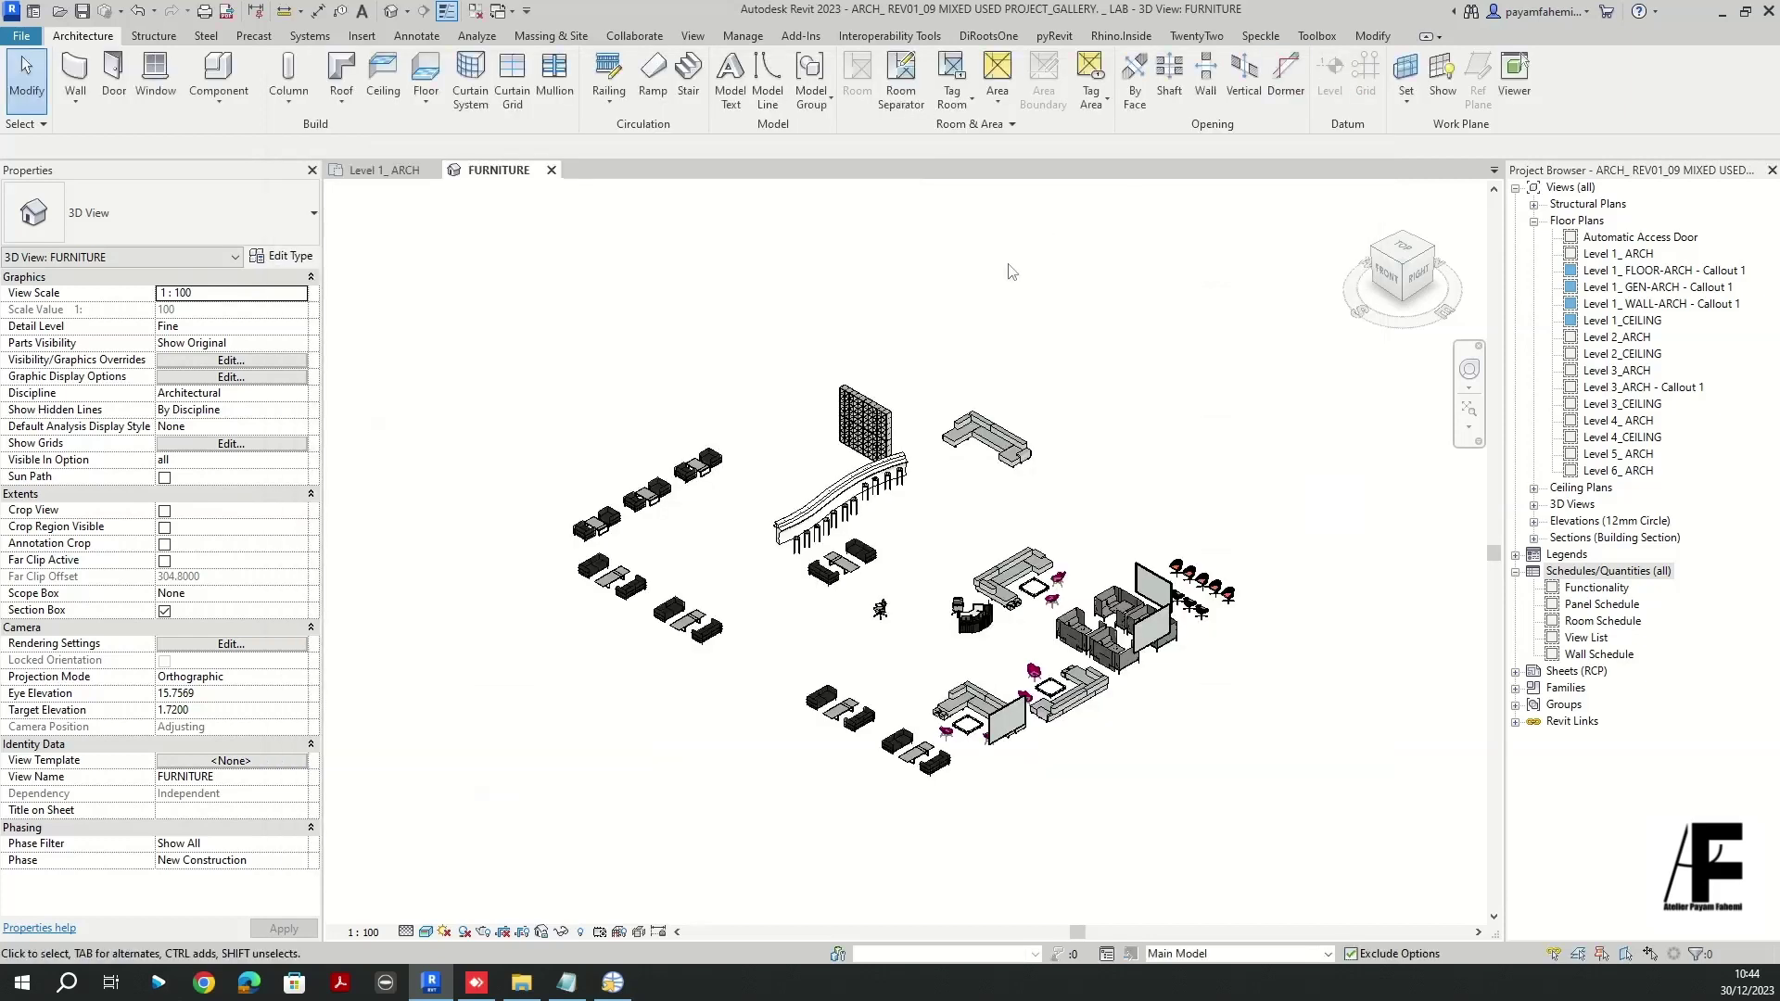
# - Create a new schedule of building components for the Furniture category, named Furniture Schedule
pyautogui.click(1582, 571)
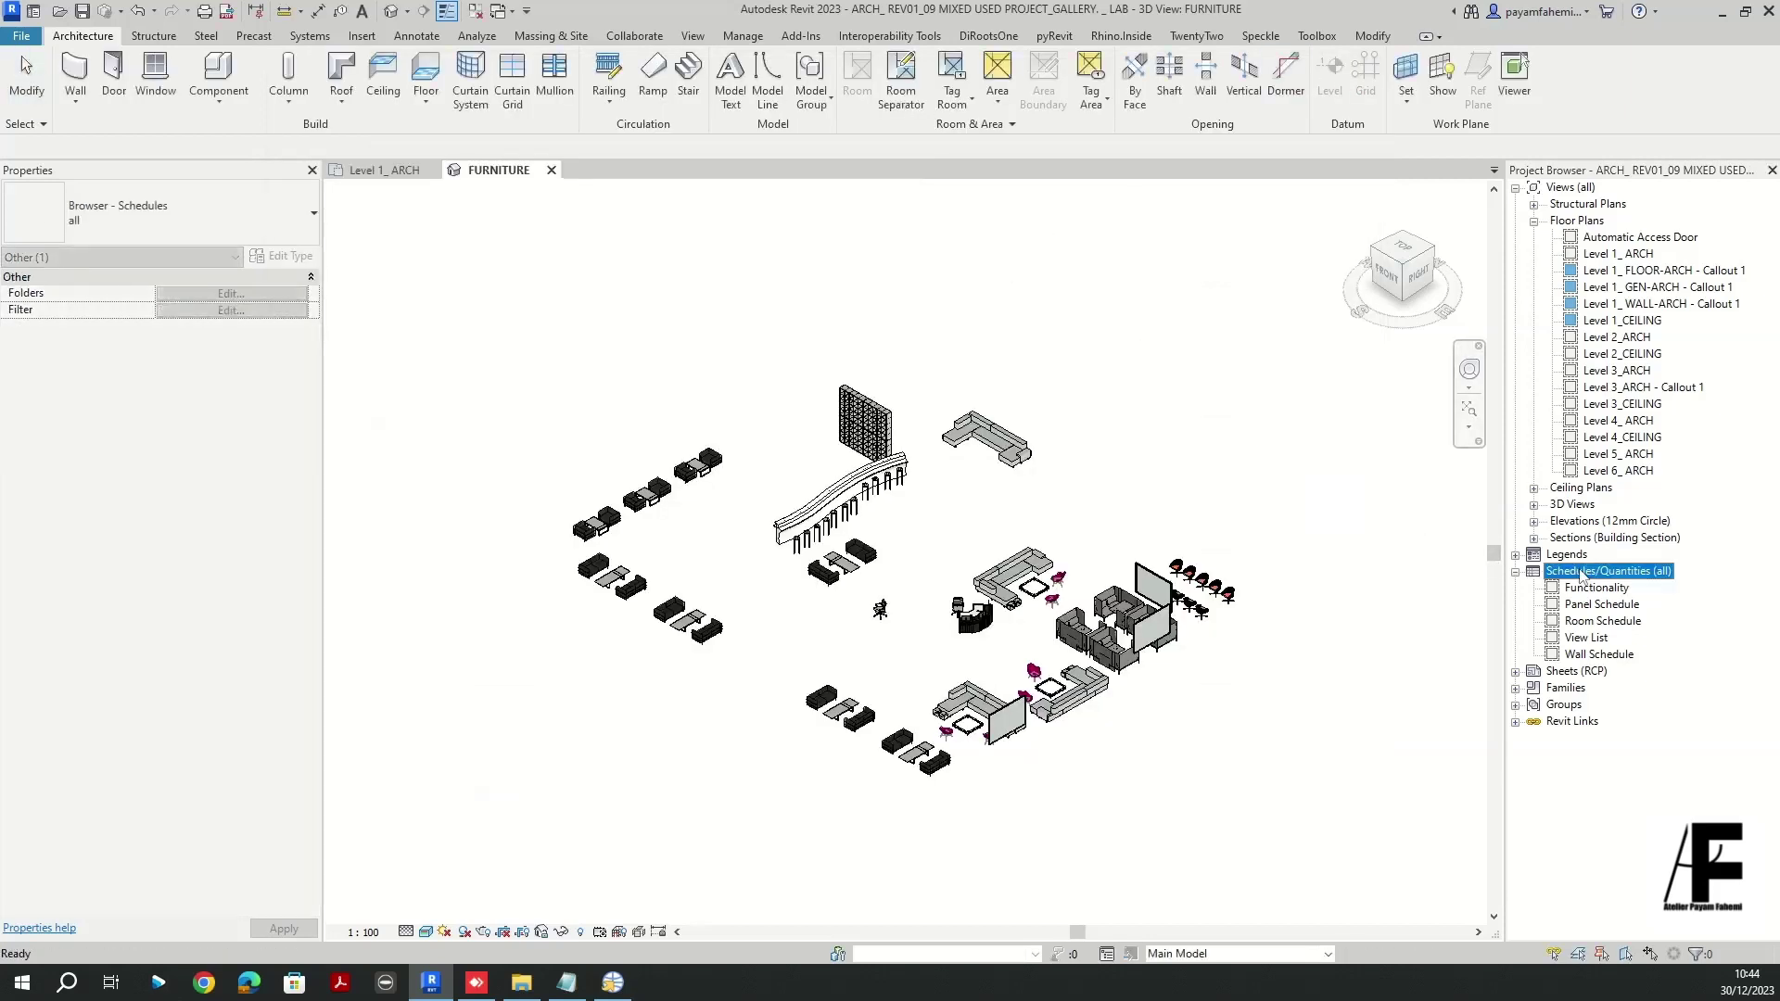
pyautogui.rightClick(1582, 571)
pyautogui.click(1582, 579)
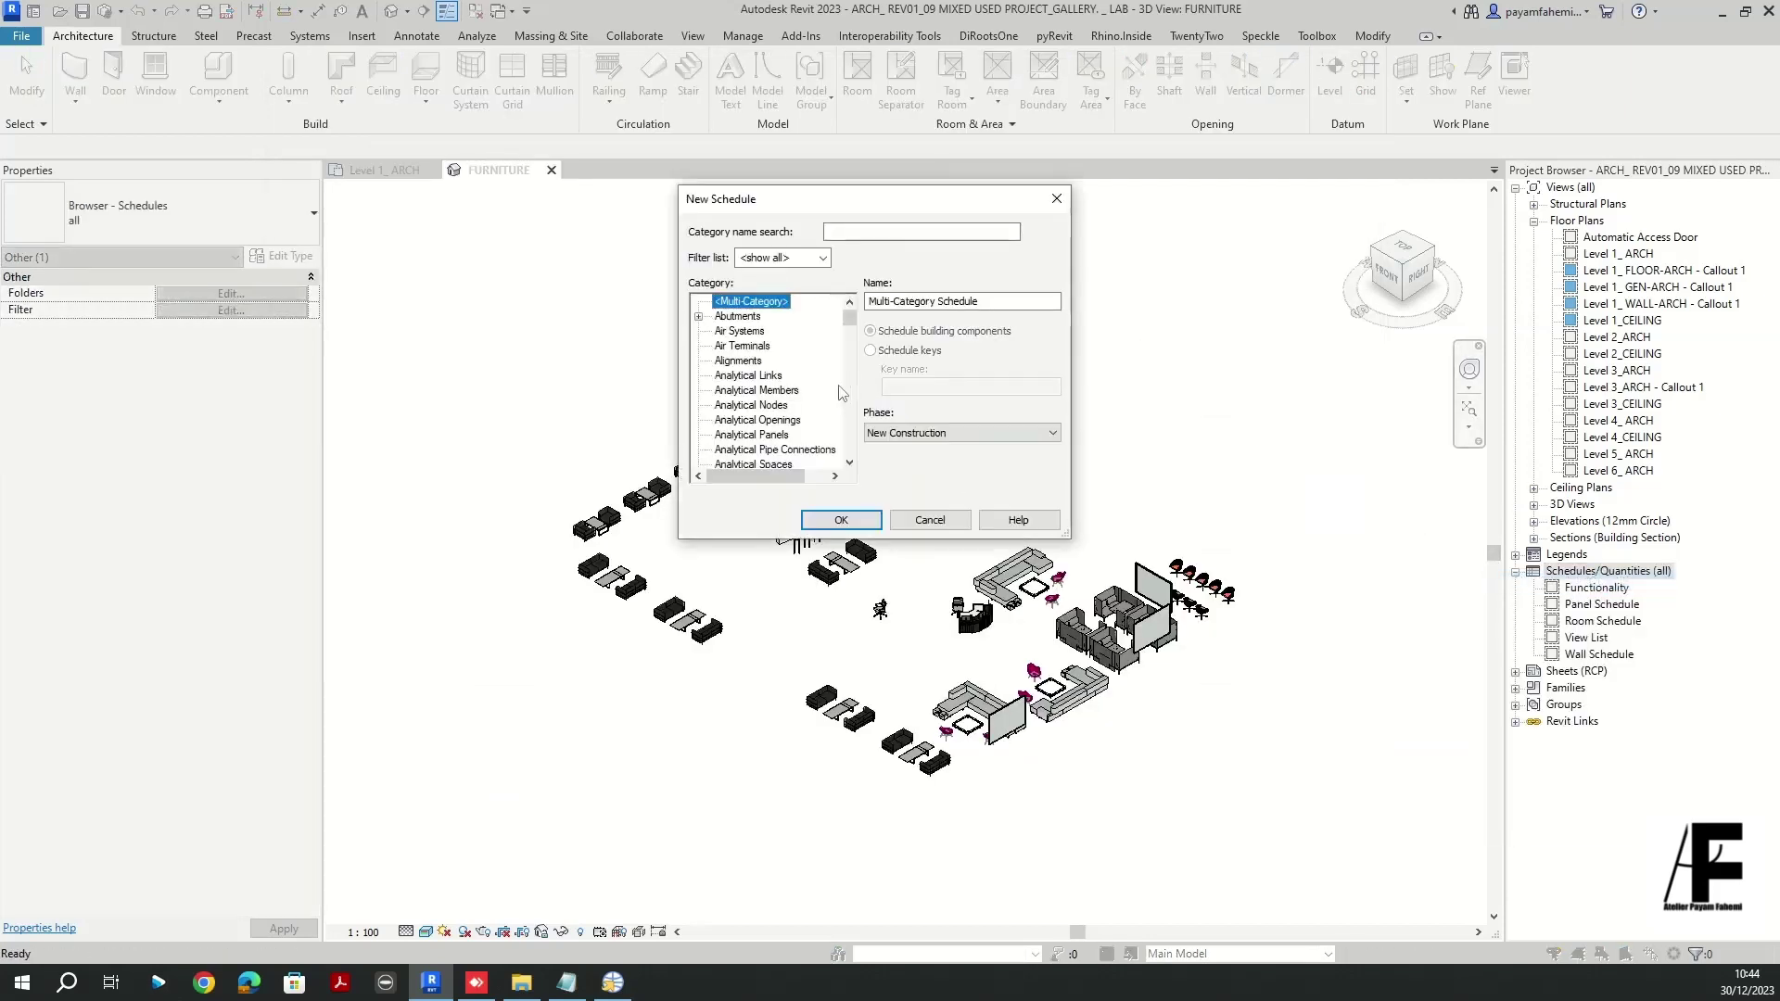
pyautogui.click(759, 375)
pyautogui.press('f')
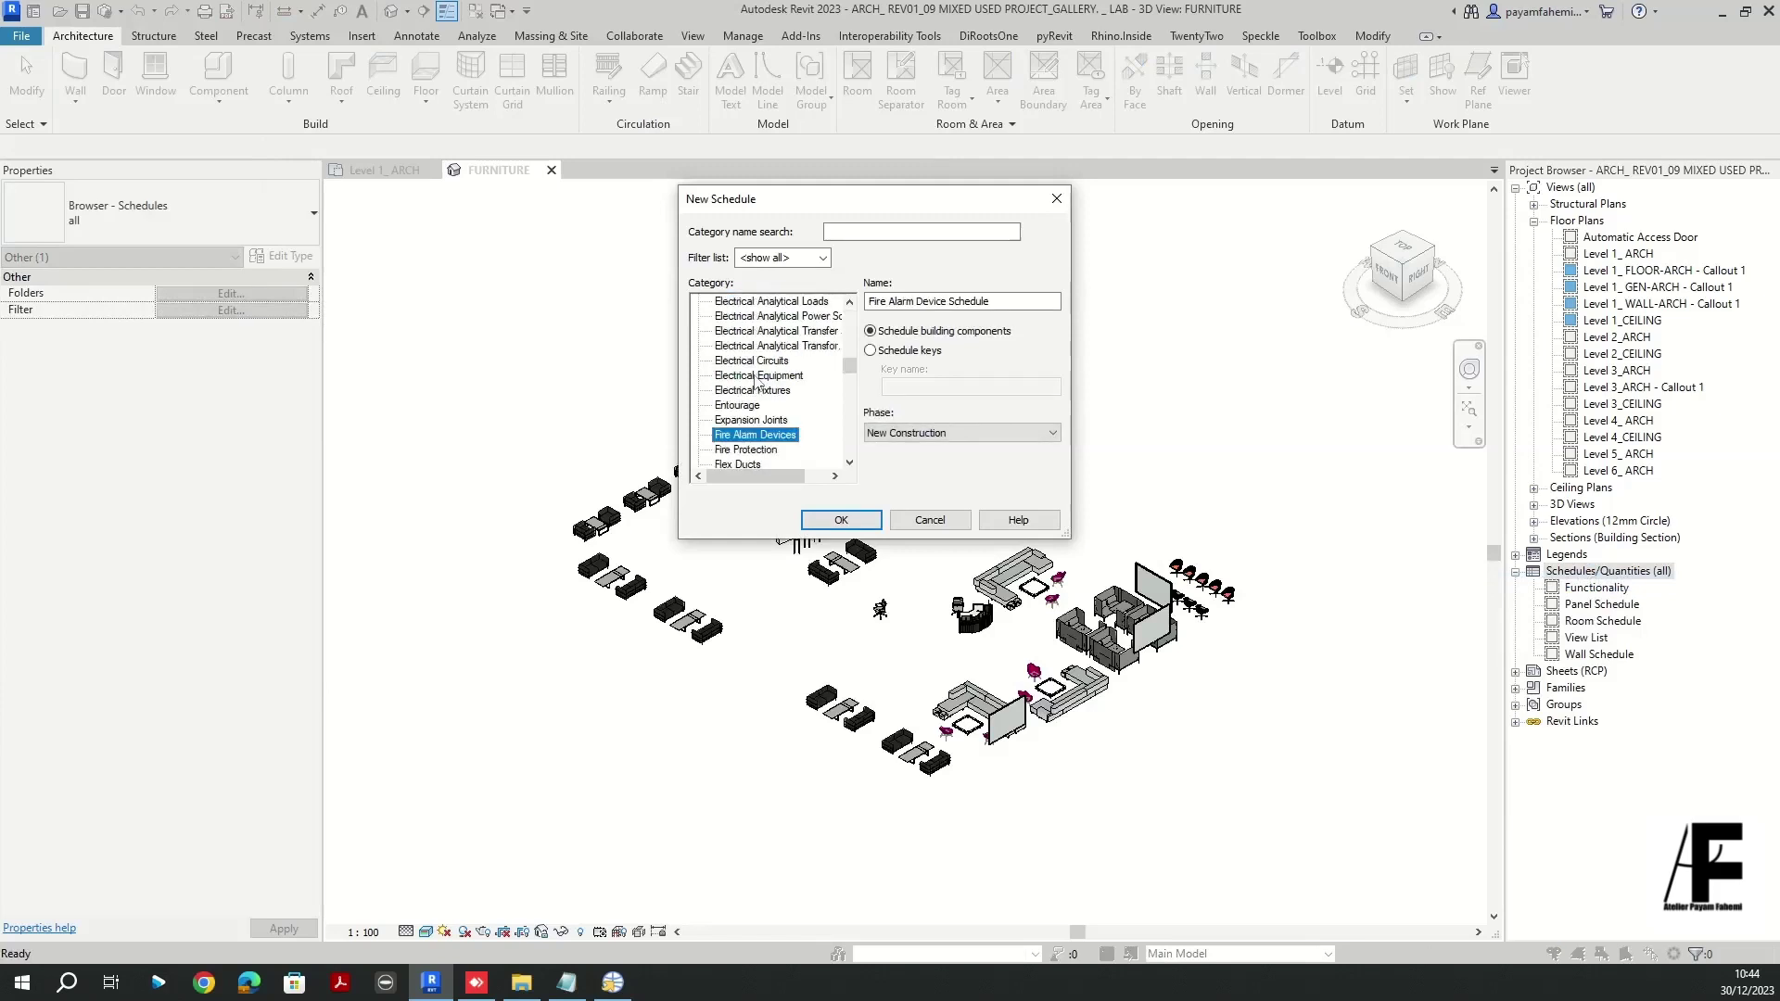
pyautogui.scroll(-3, 773, 422)
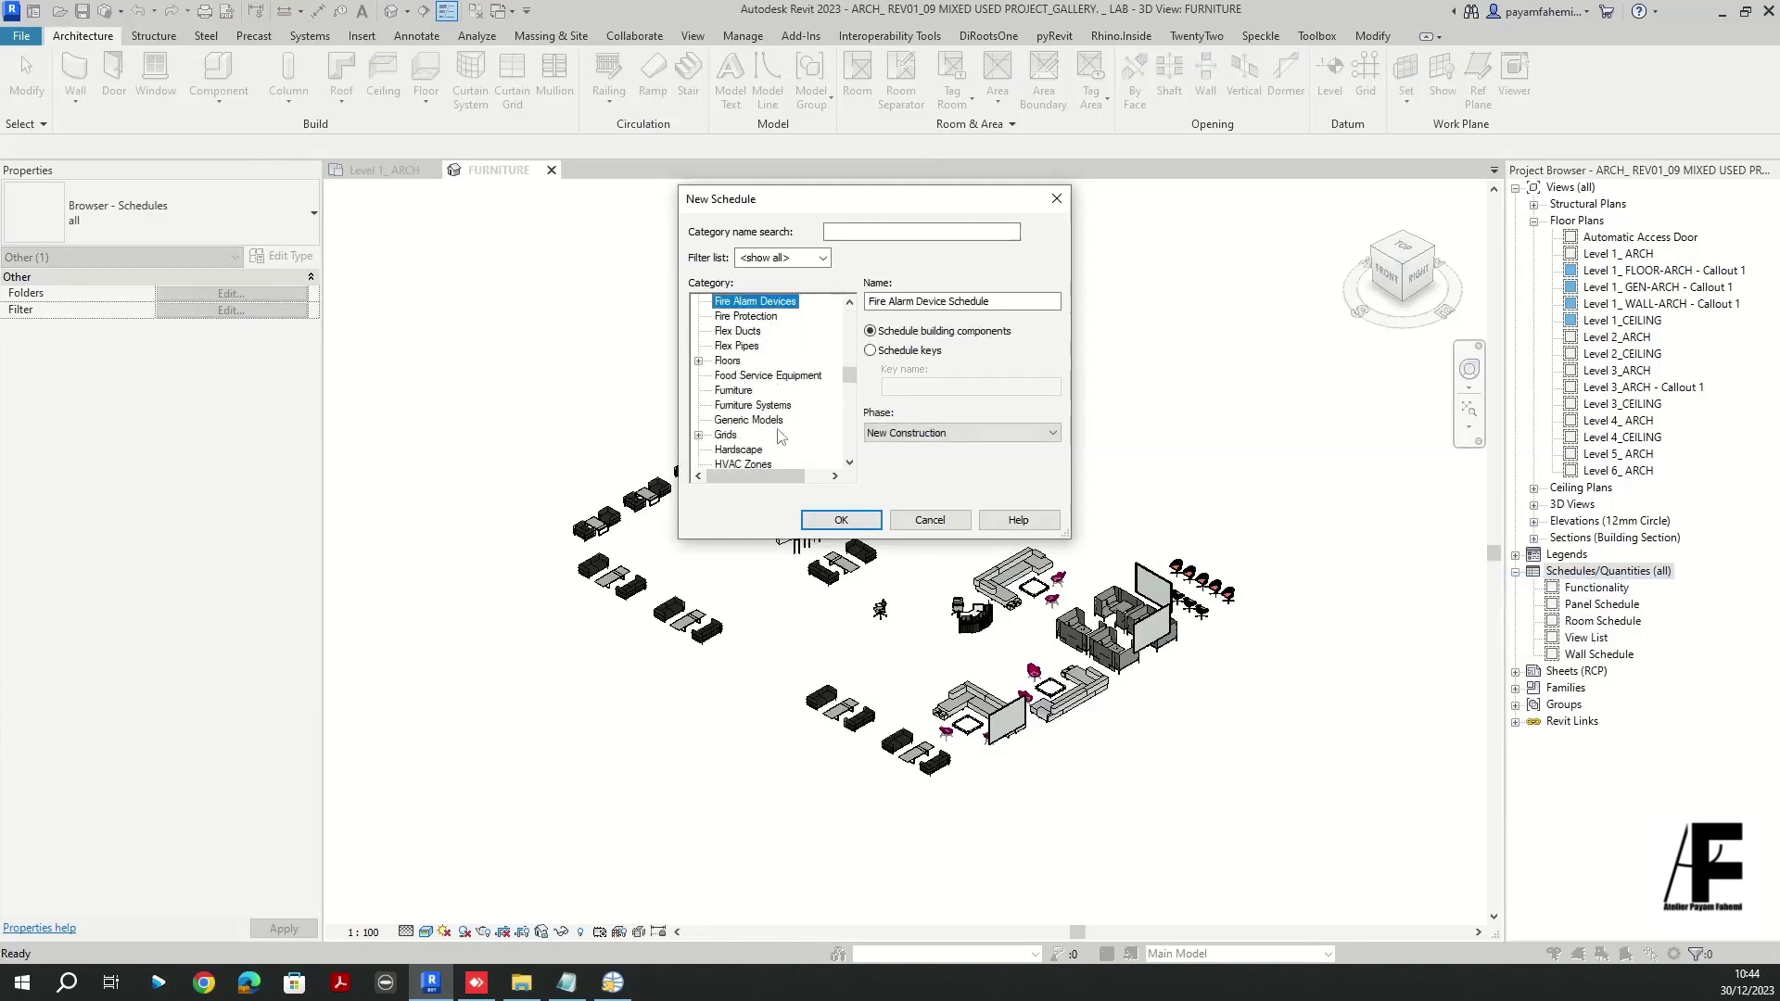
pyautogui.click(733, 390)
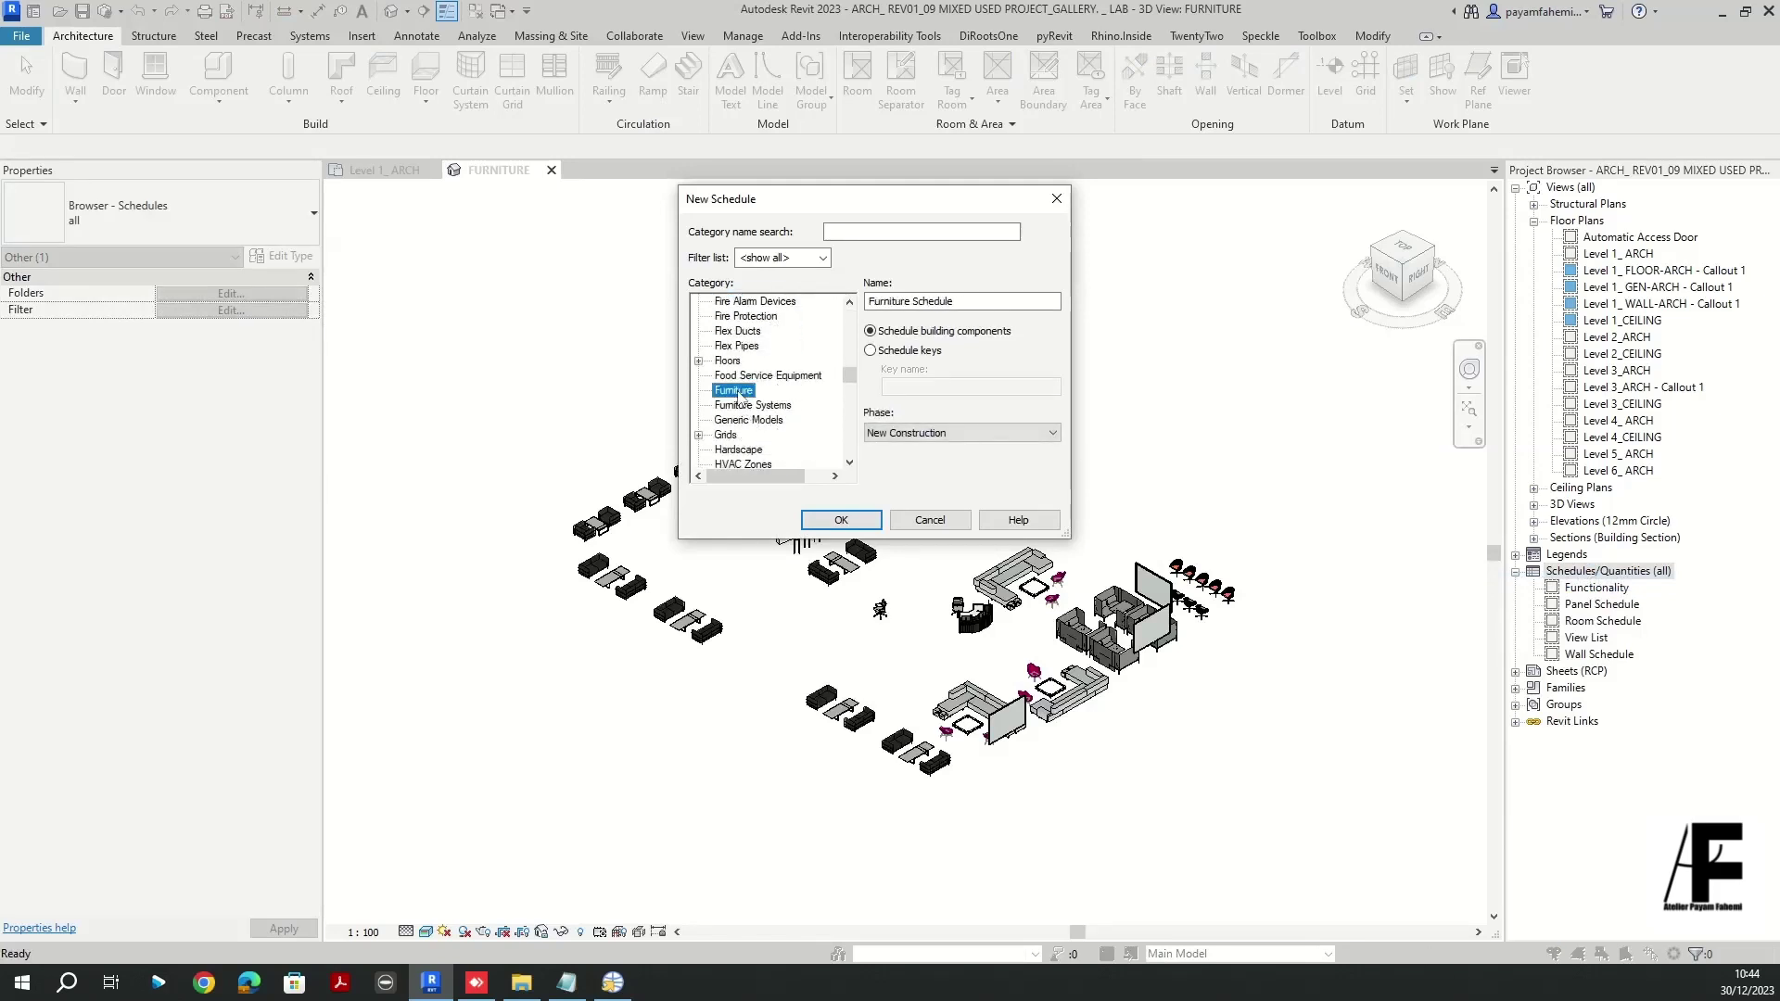
pyautogui.click(839, 521)
# - Add the Name and Section Number fields to the furniture schedule
pyautogui.click(503, 433)
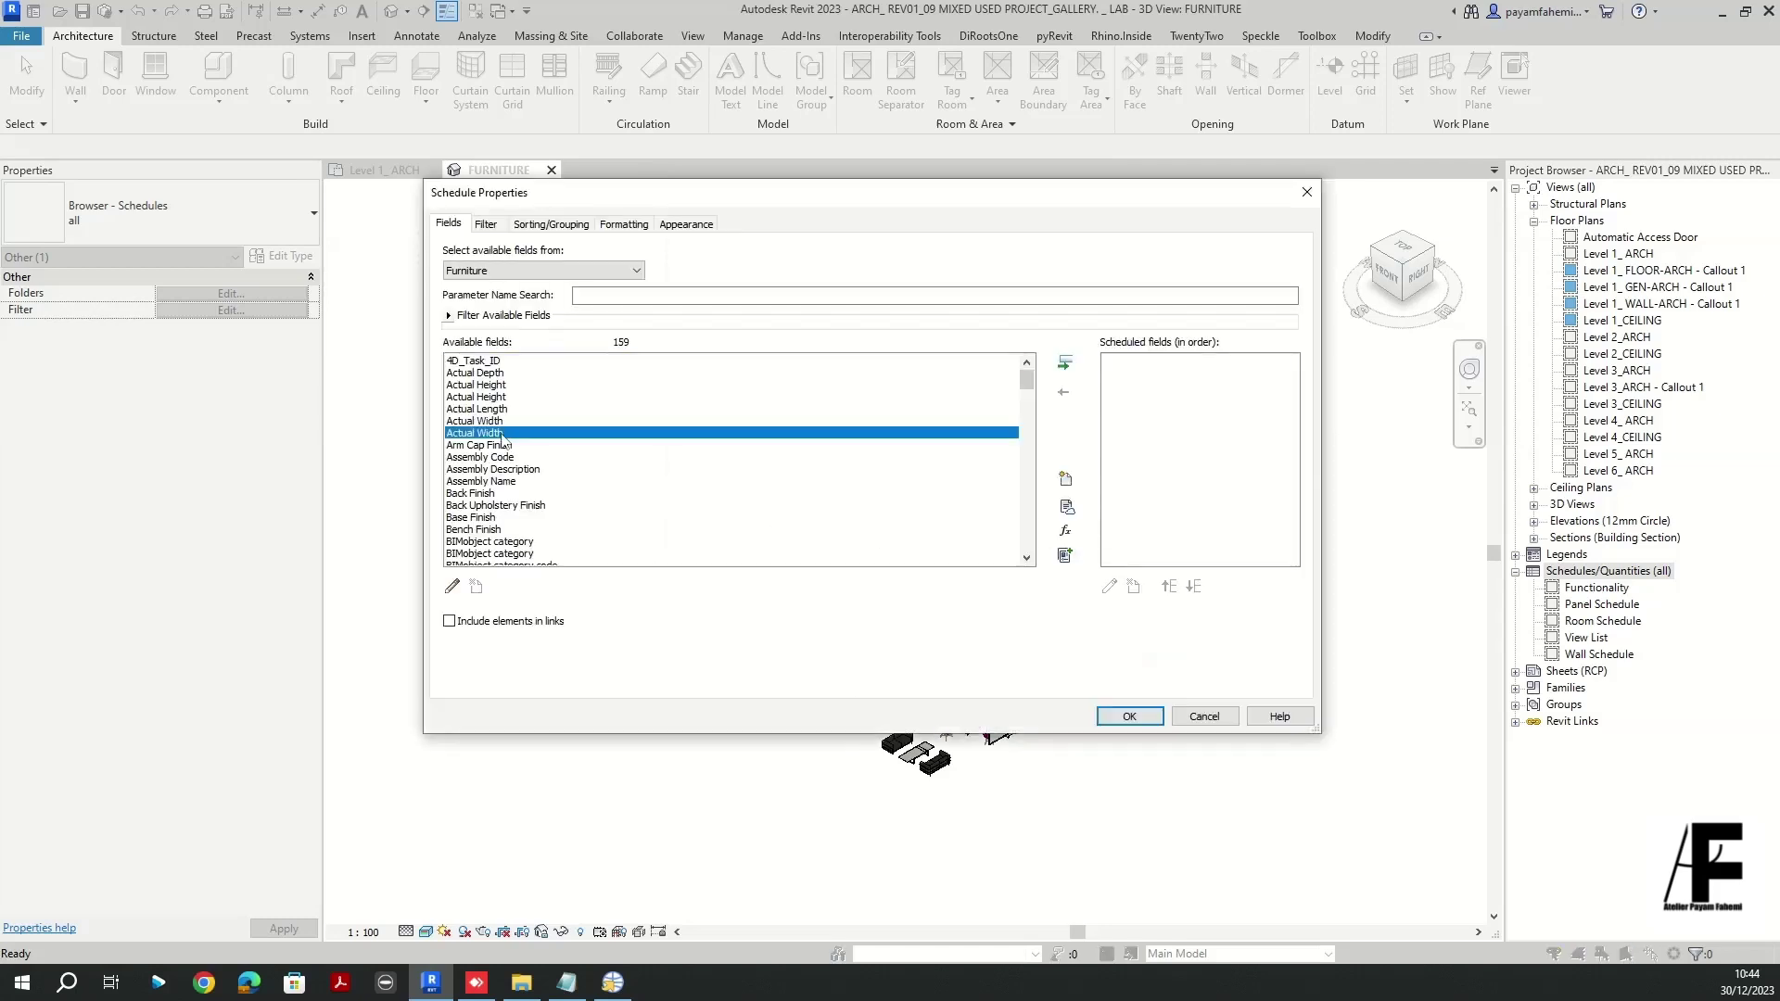
pyautogui.press('n')
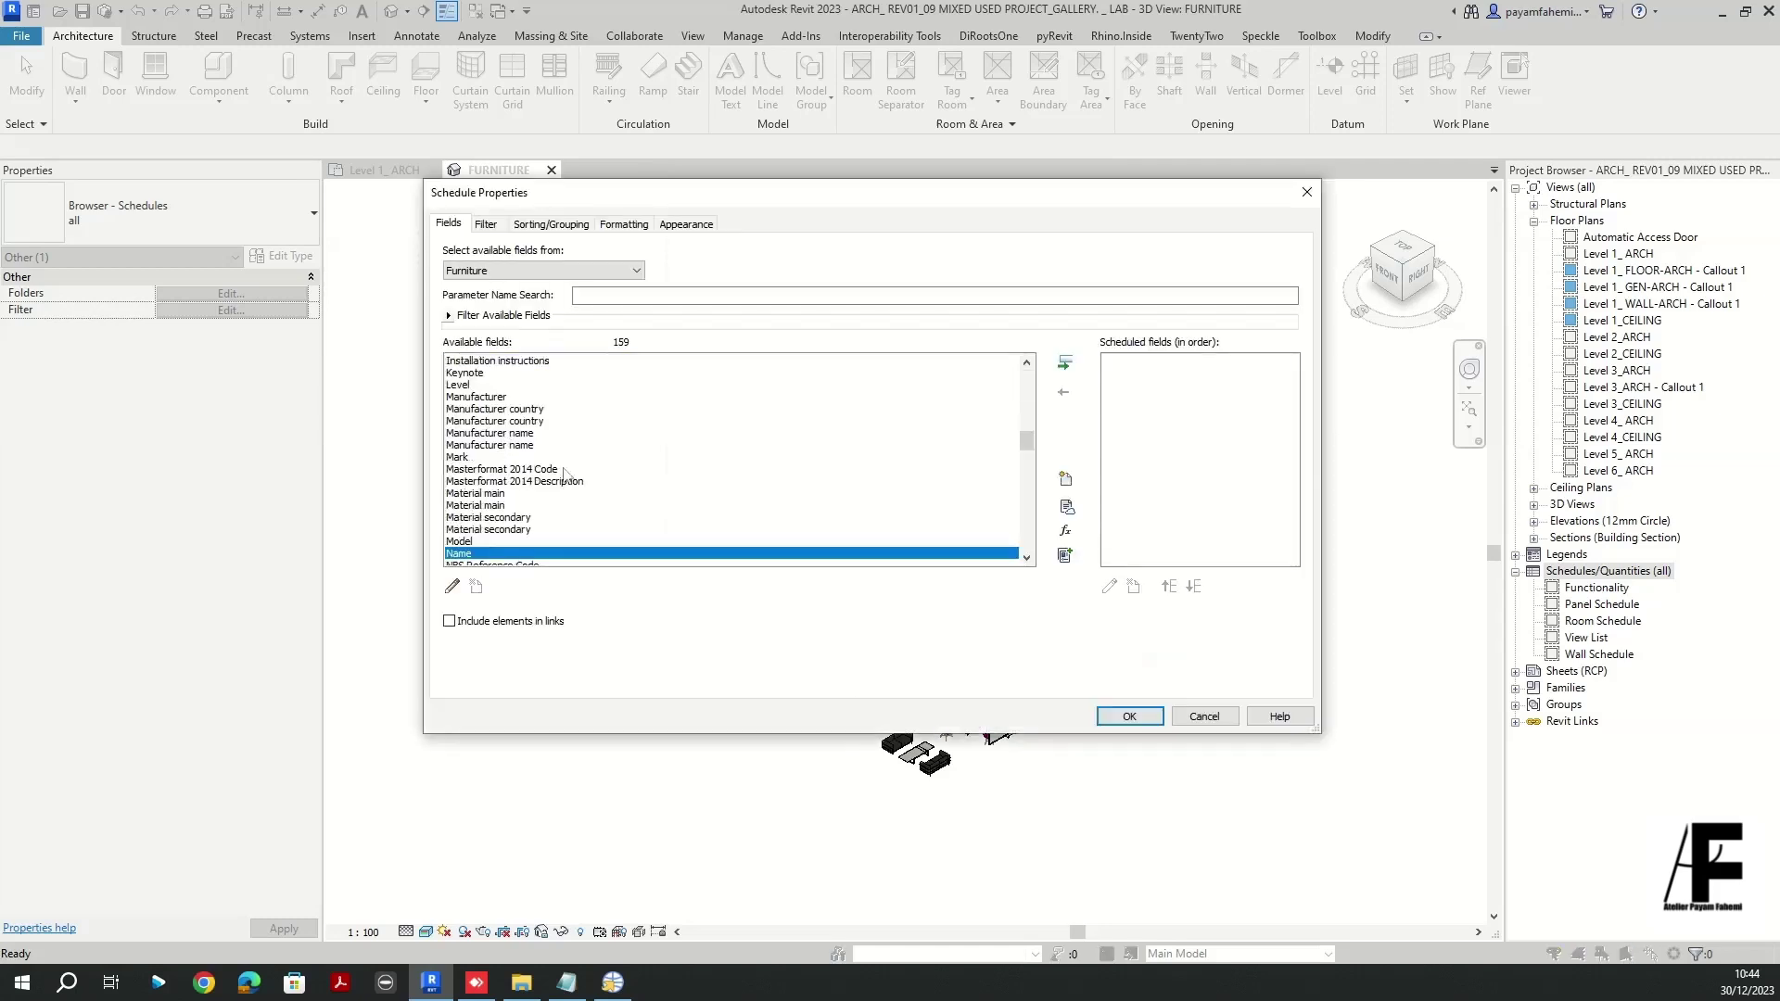
pyautogui.click(1064, 362)
pyautogui.scroll(-4, 703, 483)
pyautogui.click(495, 494)
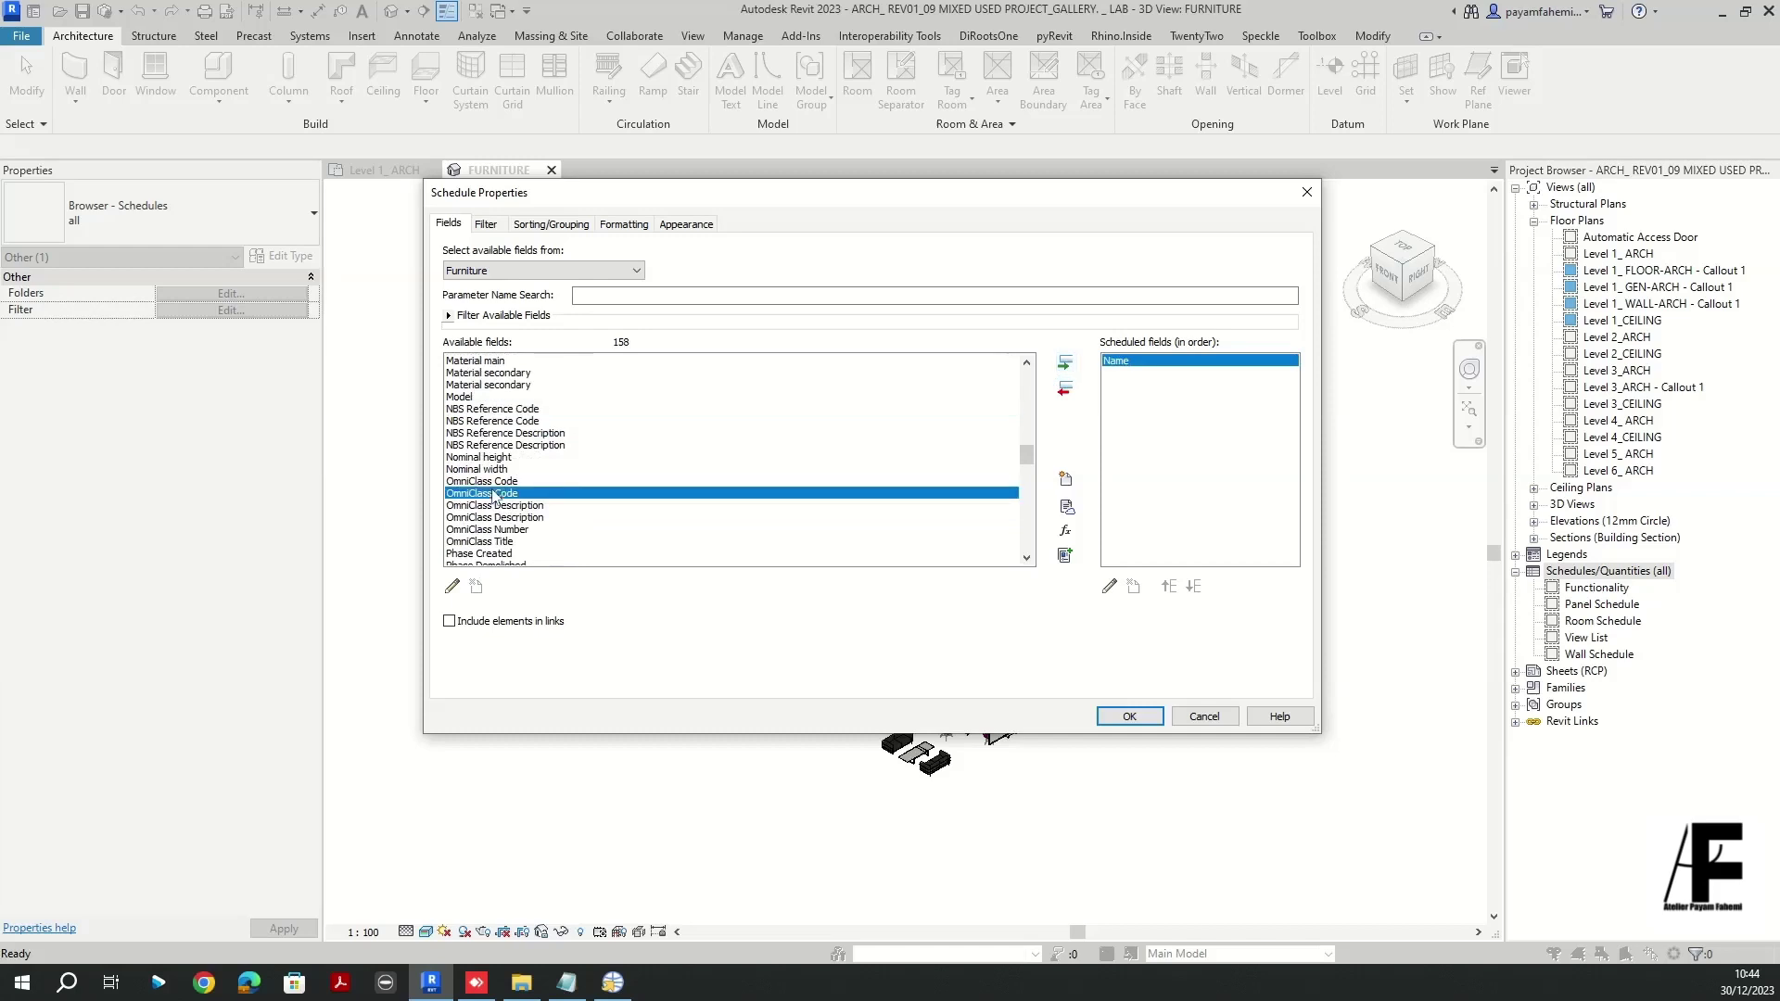
pyautogui.press('s')
pyautogui.scroll(-2, 557, 497)
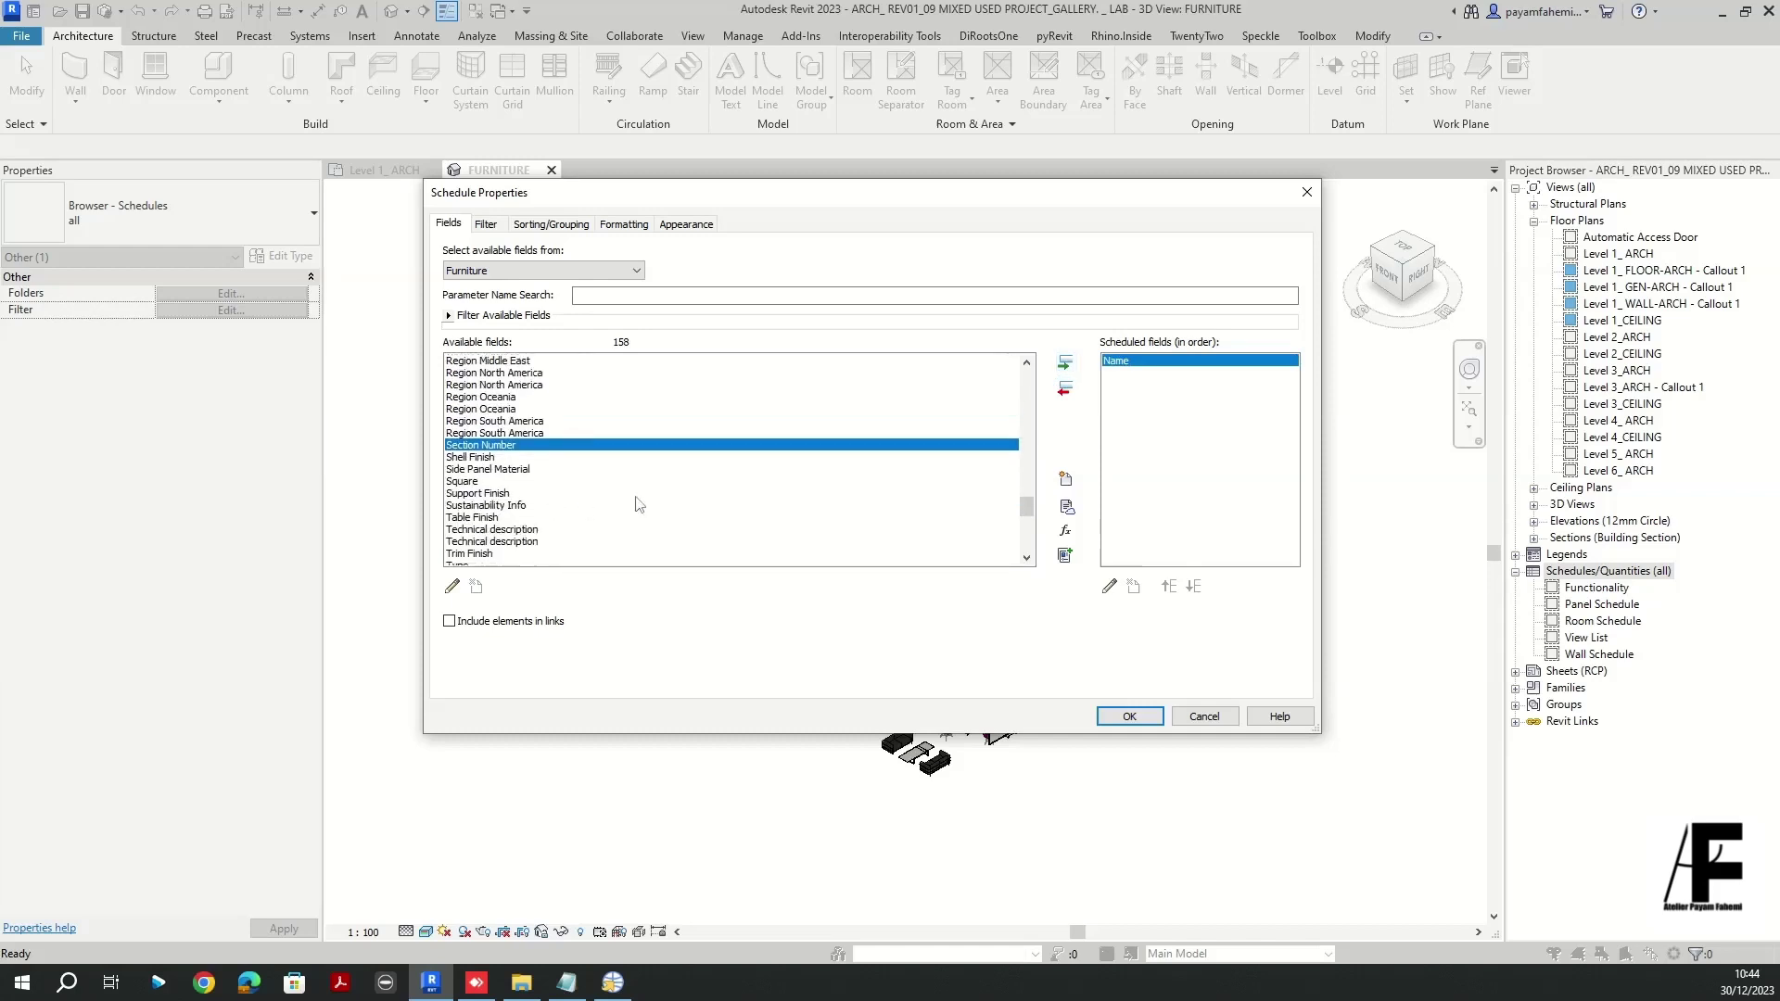
pyautogui.click(1065, 363)
# - Add the WBS_01 BLDG and WBS_02 LEVEL fields to complete the schedule, and widen its WBS_02 LEVEL column
pyautogui.scroll(-8, 1026, 519)
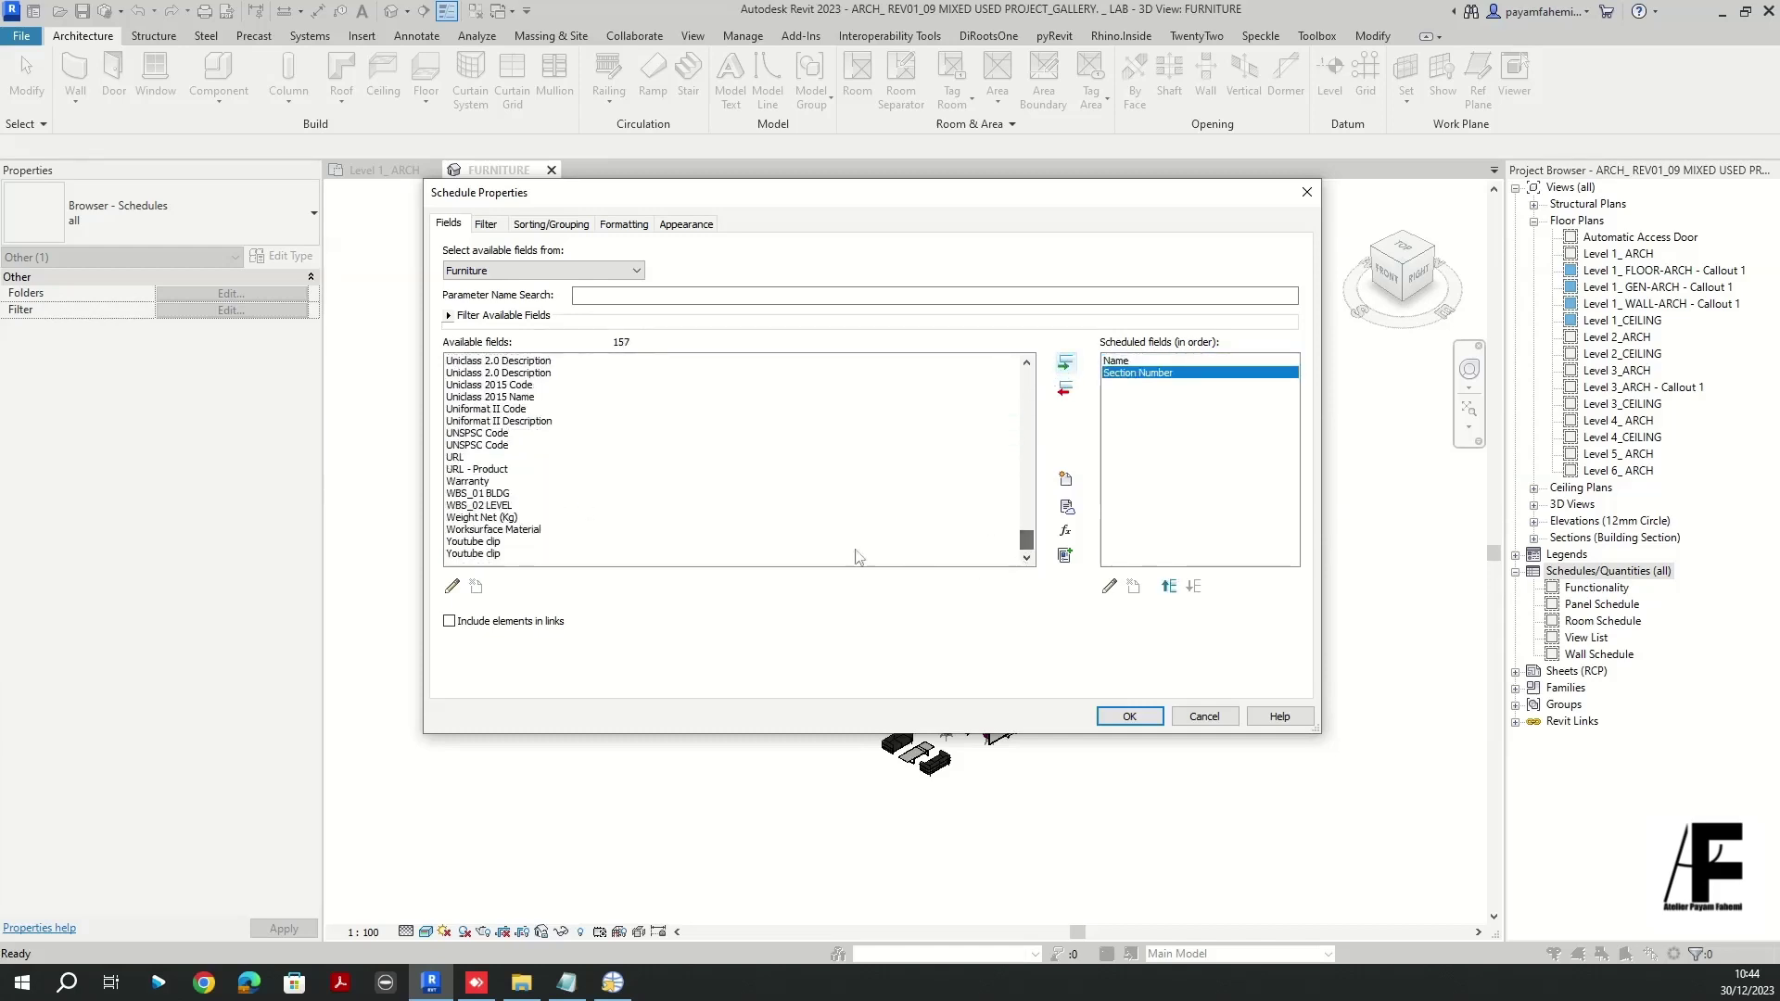
pyautogui.click(493, 493)
pyautogui.keyDown('shift'); pyautogui.click(491, 506); pyautogui.keyUp('shift')
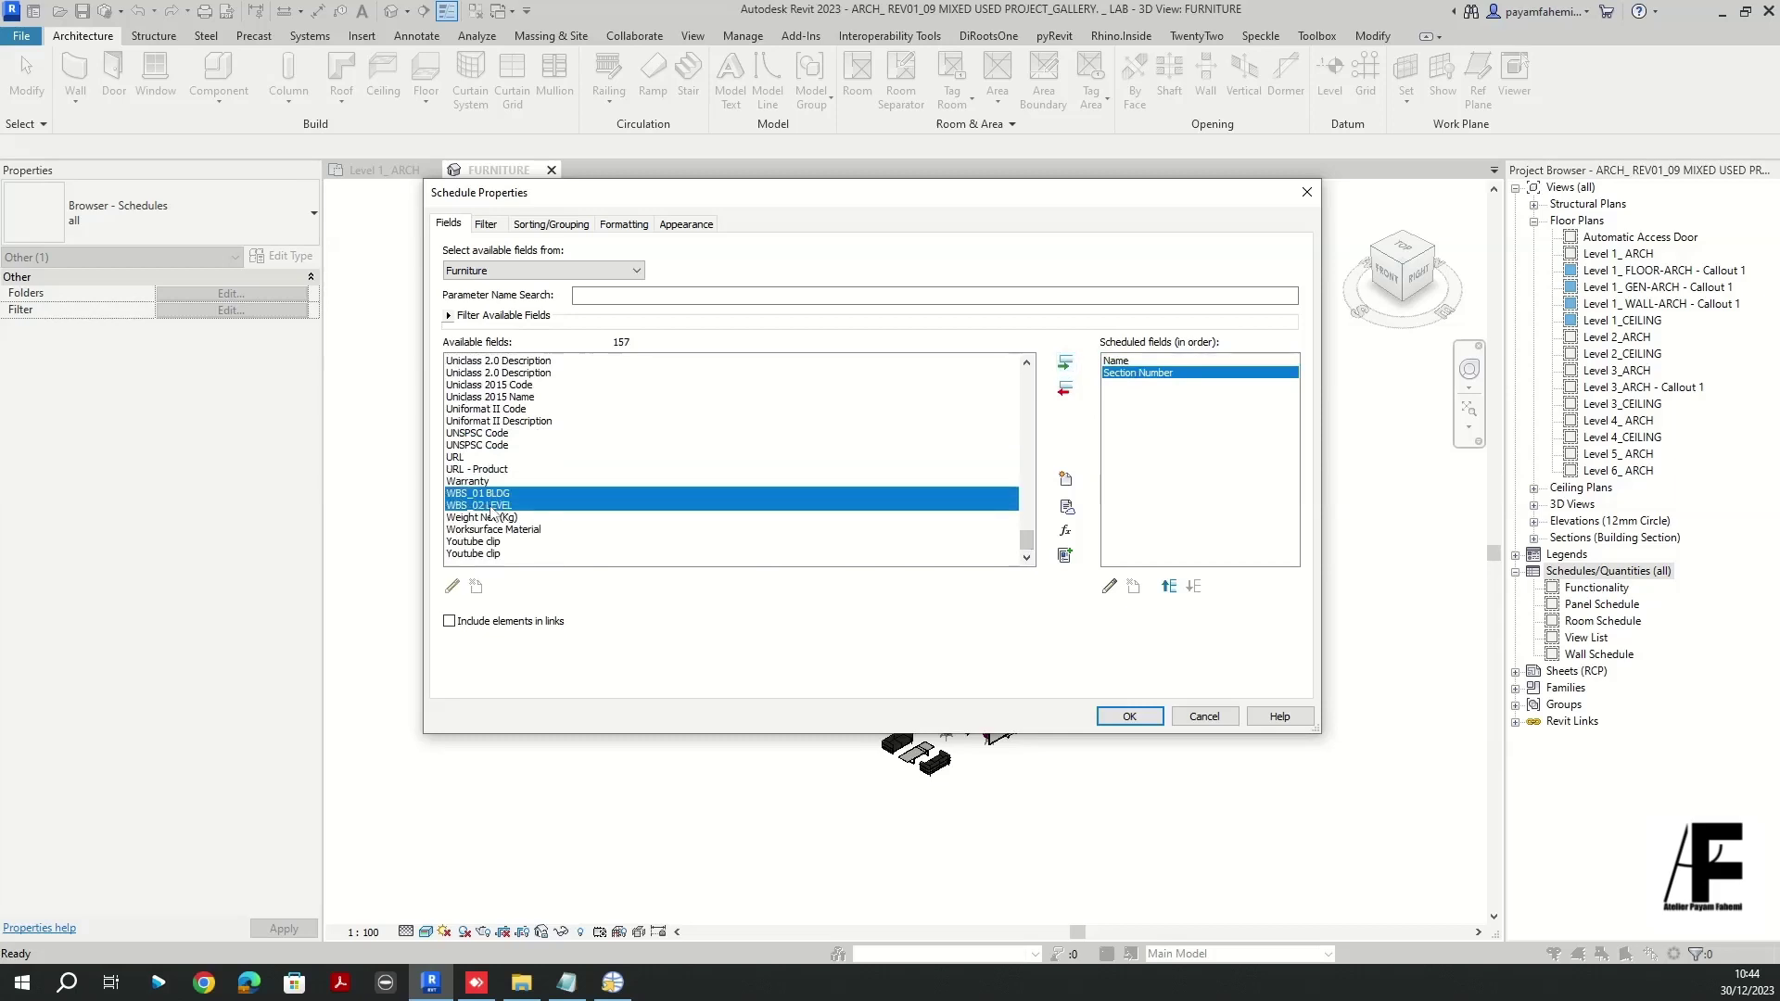
pyautogui.click(1064, 363)
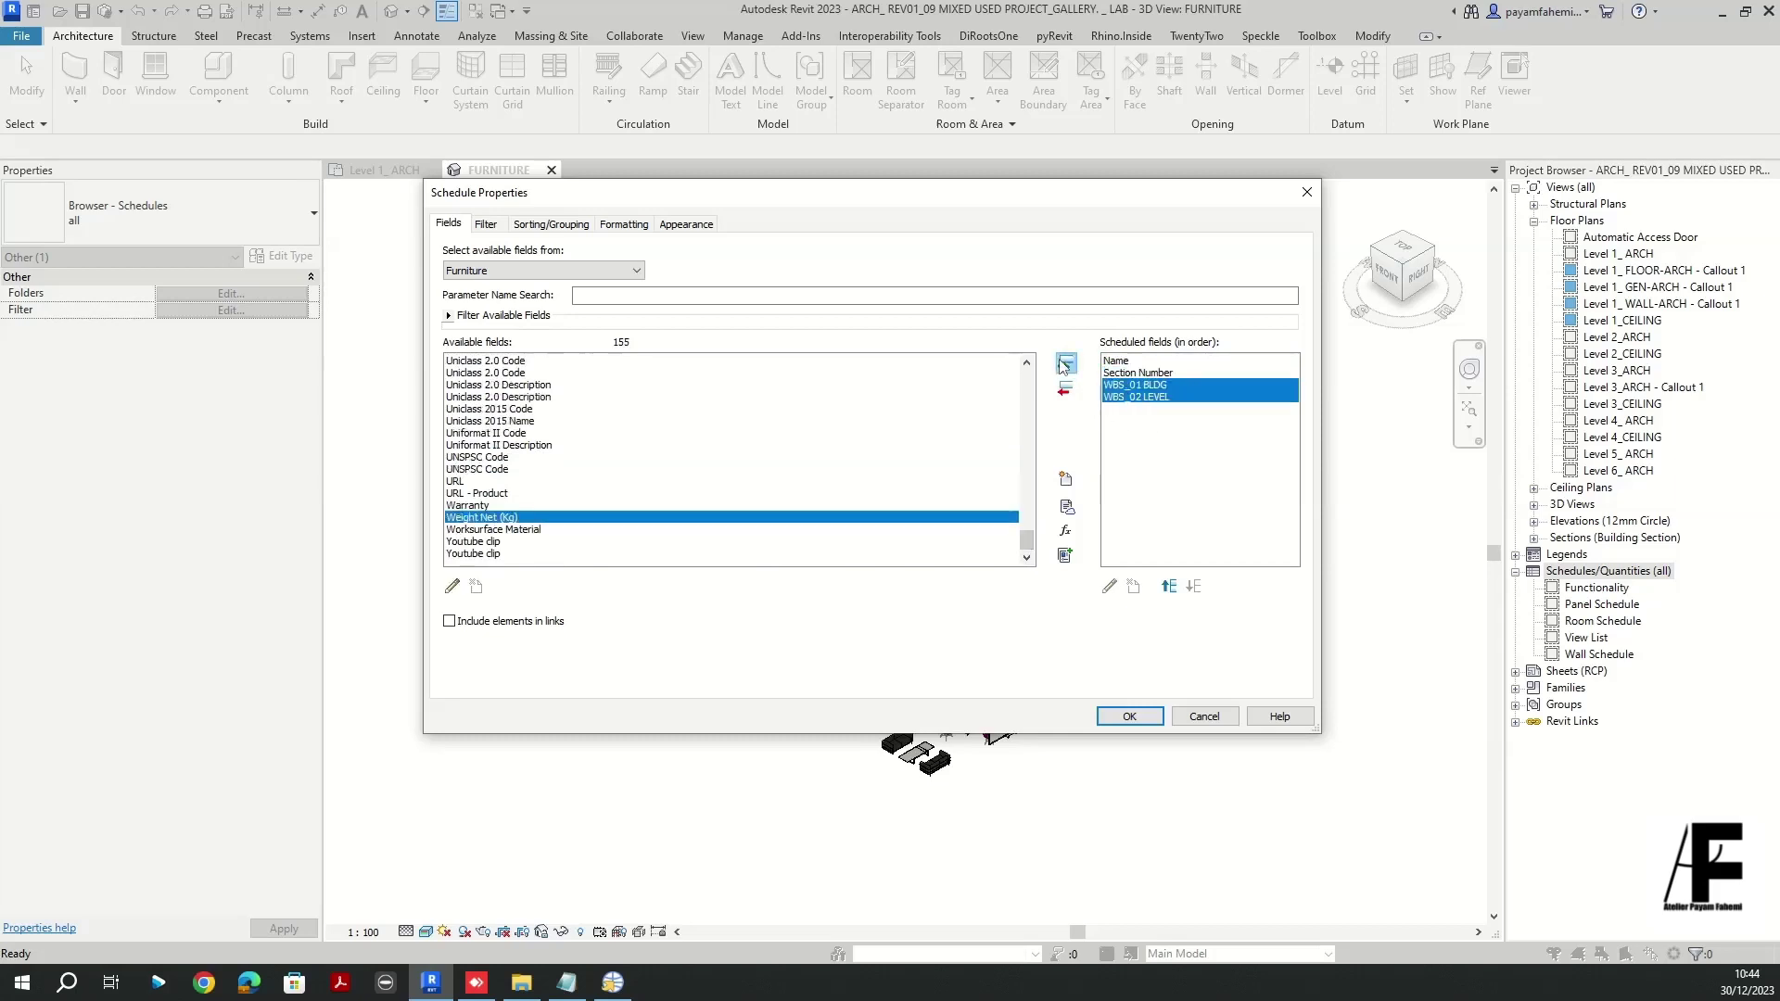
pyautogui.click(1130, 717)
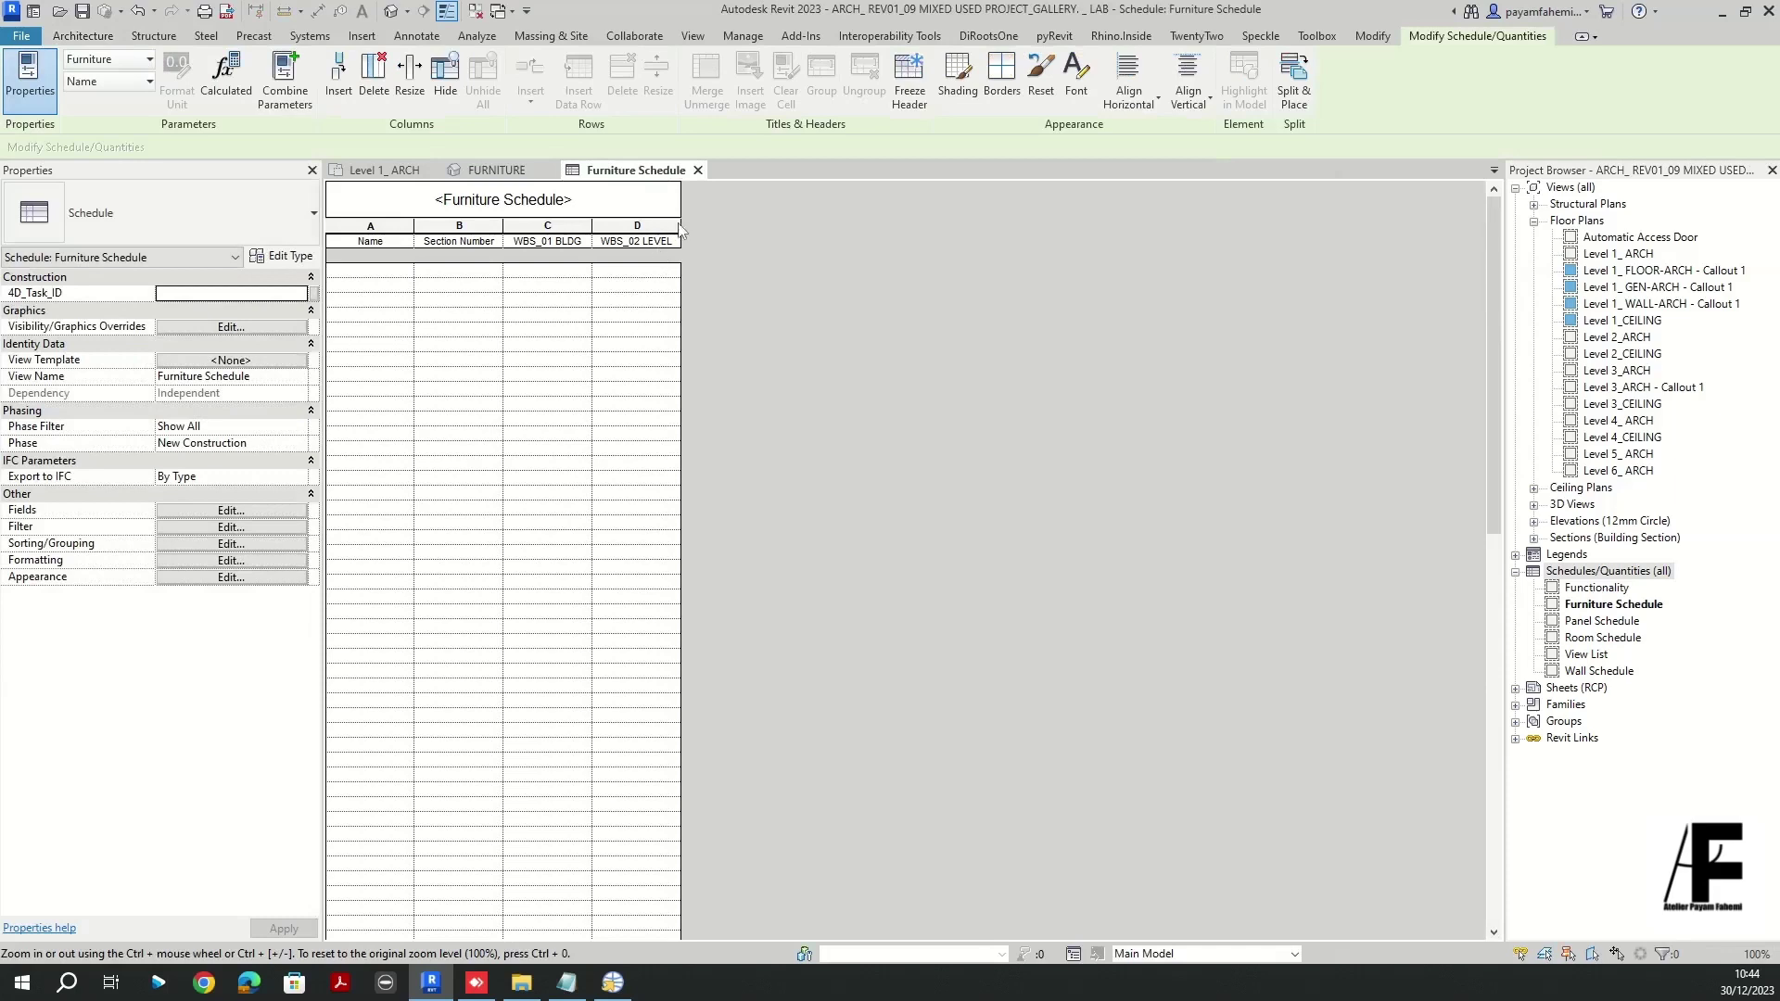
pyautogui.moveTo(678, 227); pyautogui.dragTo(710, 229)
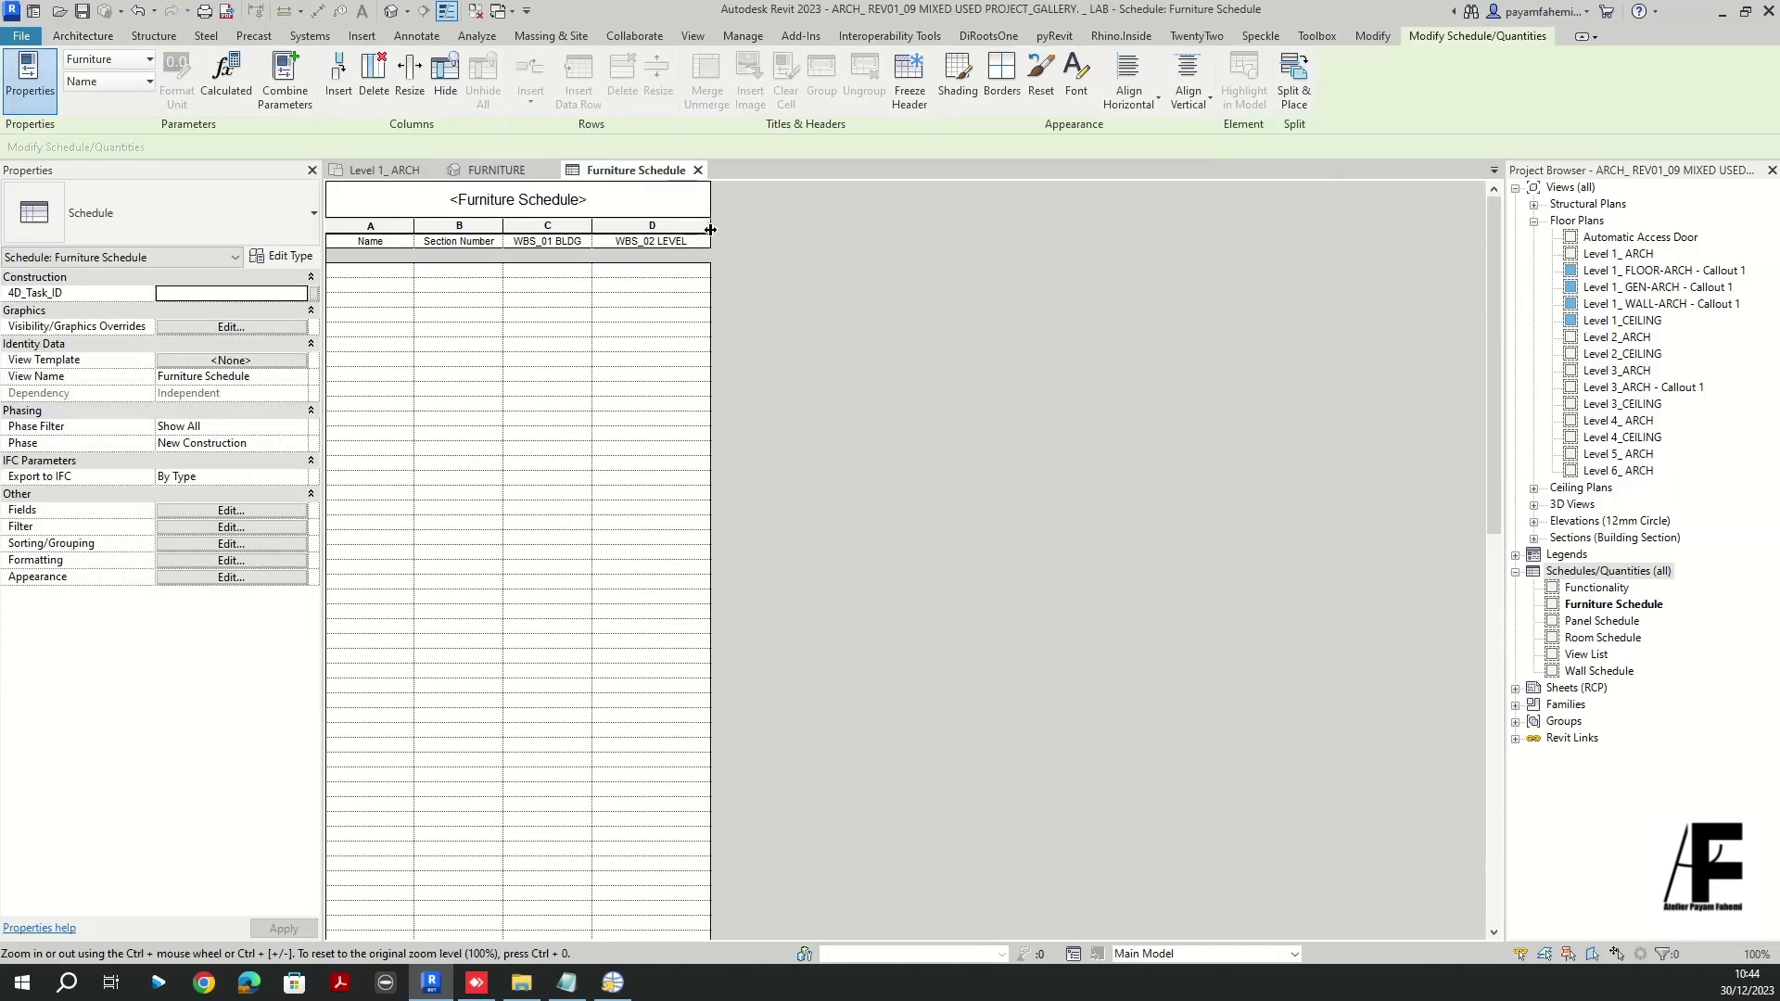
pyautogui.moveTo(1494, 264); pyautogui.dragTo(1467, 190)
# - Reopen the furniture schedule's field settings and add the Level field
pyautogui.click(231, 511)
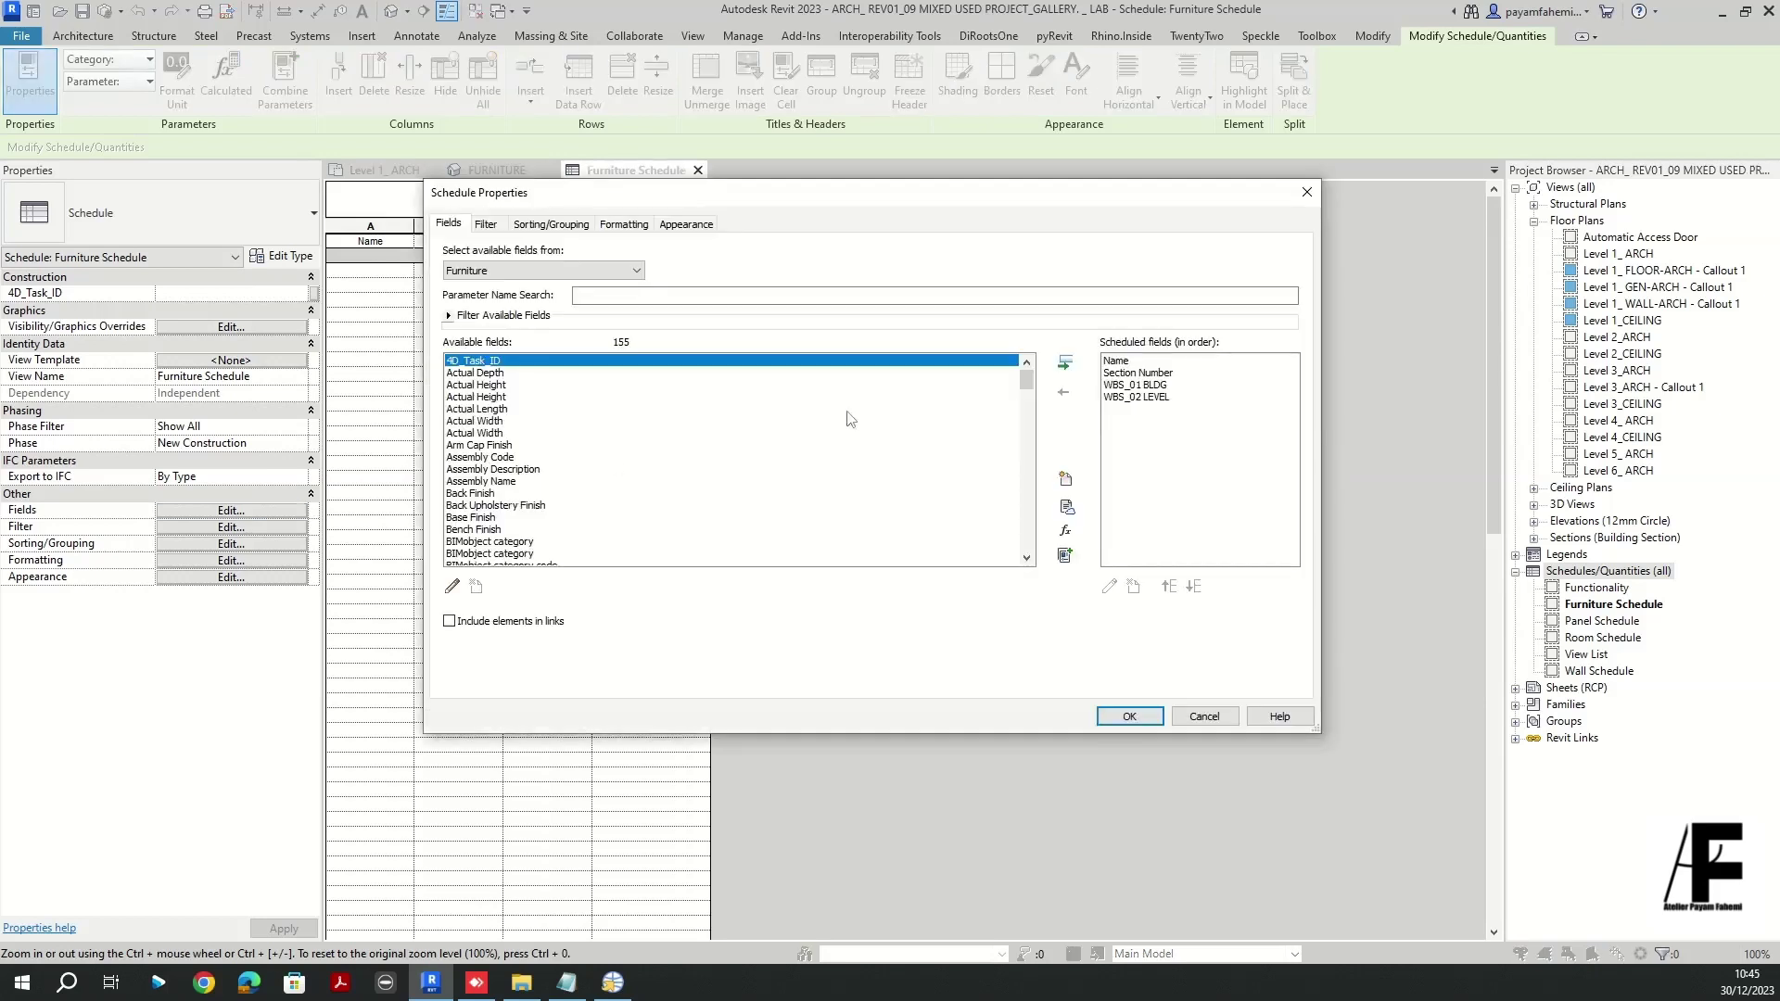
pyautogui.click(483, 422)
pyautogui.press('l')
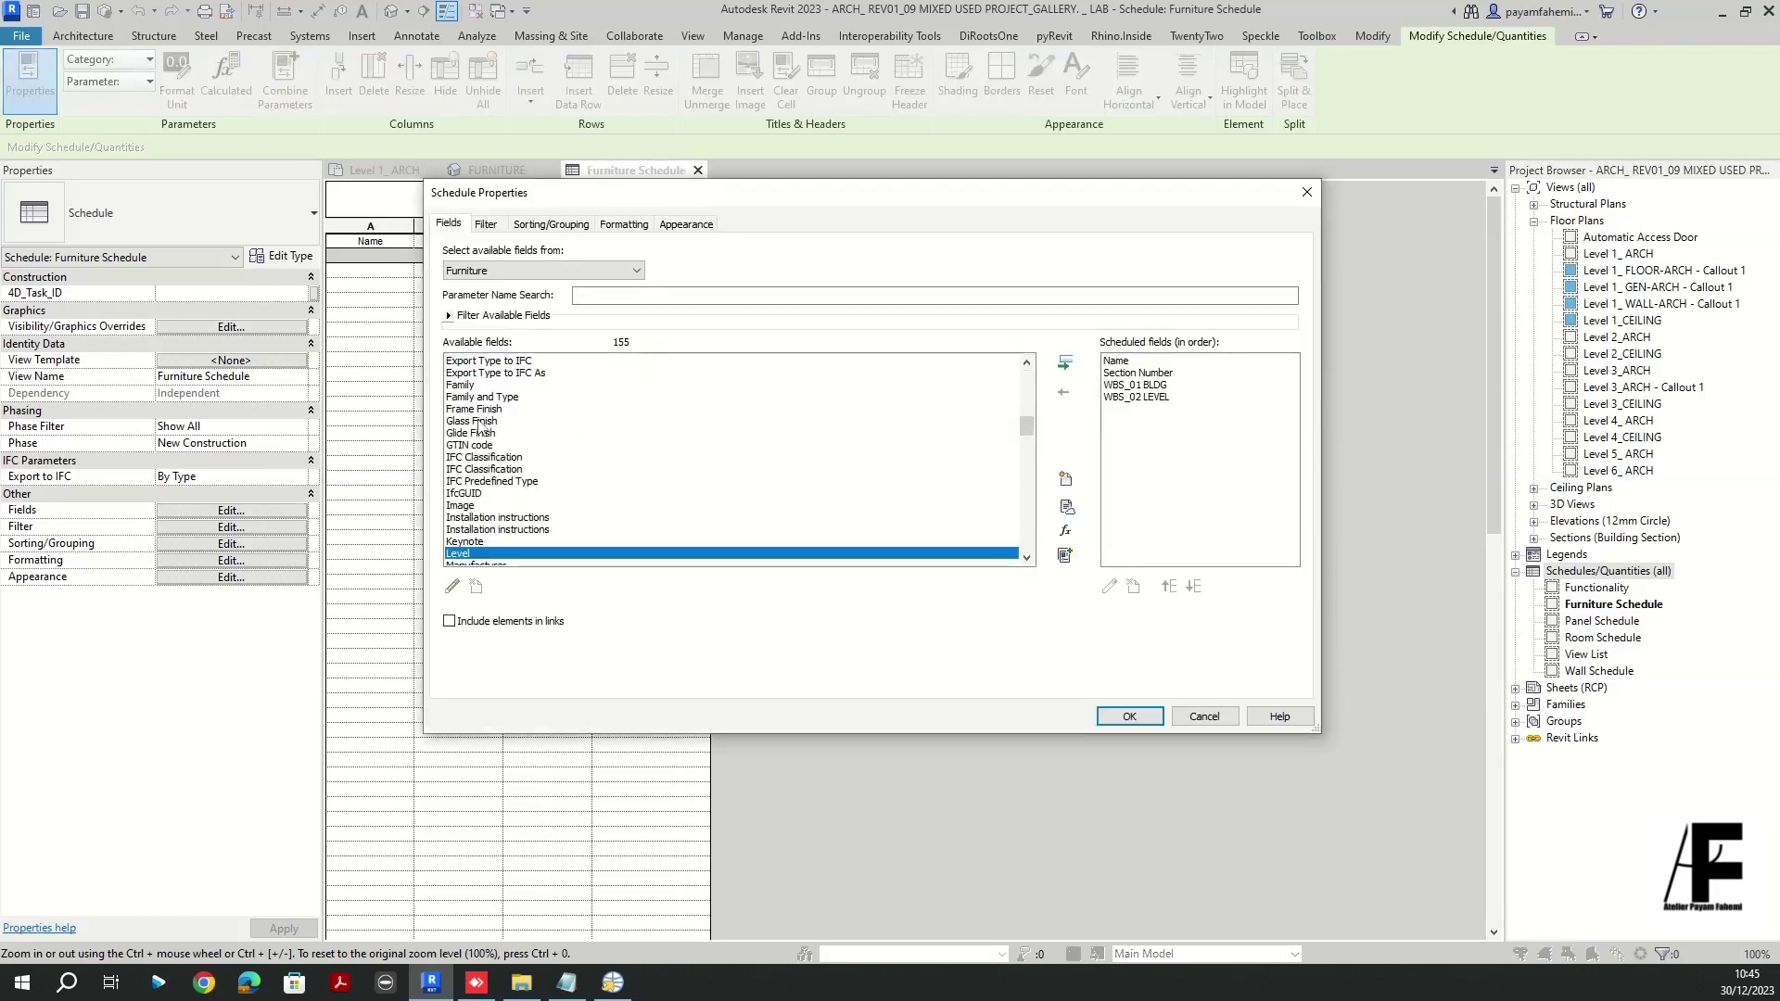
pyautogui.click(1066, 363)
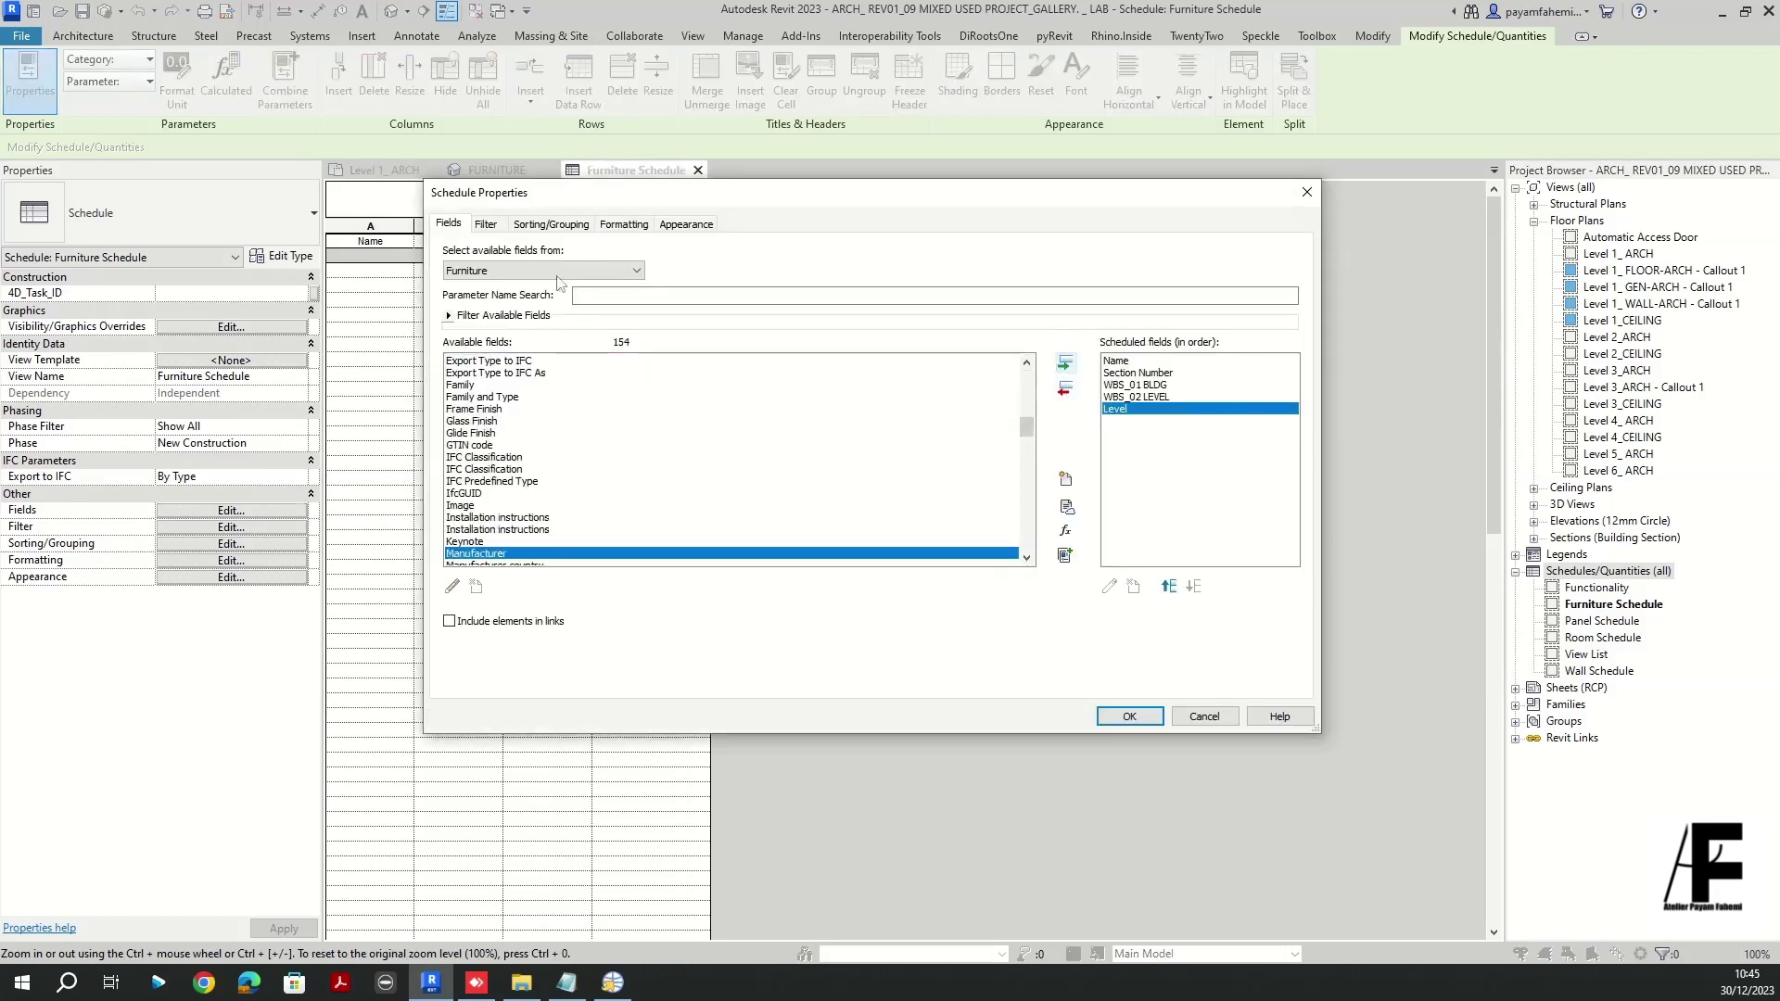
# - Filter the furniture schedule to elements whose Level equals Level 1_ ARCH
pyautogui.click(486, 225)
pyautogui.click(543, 255)
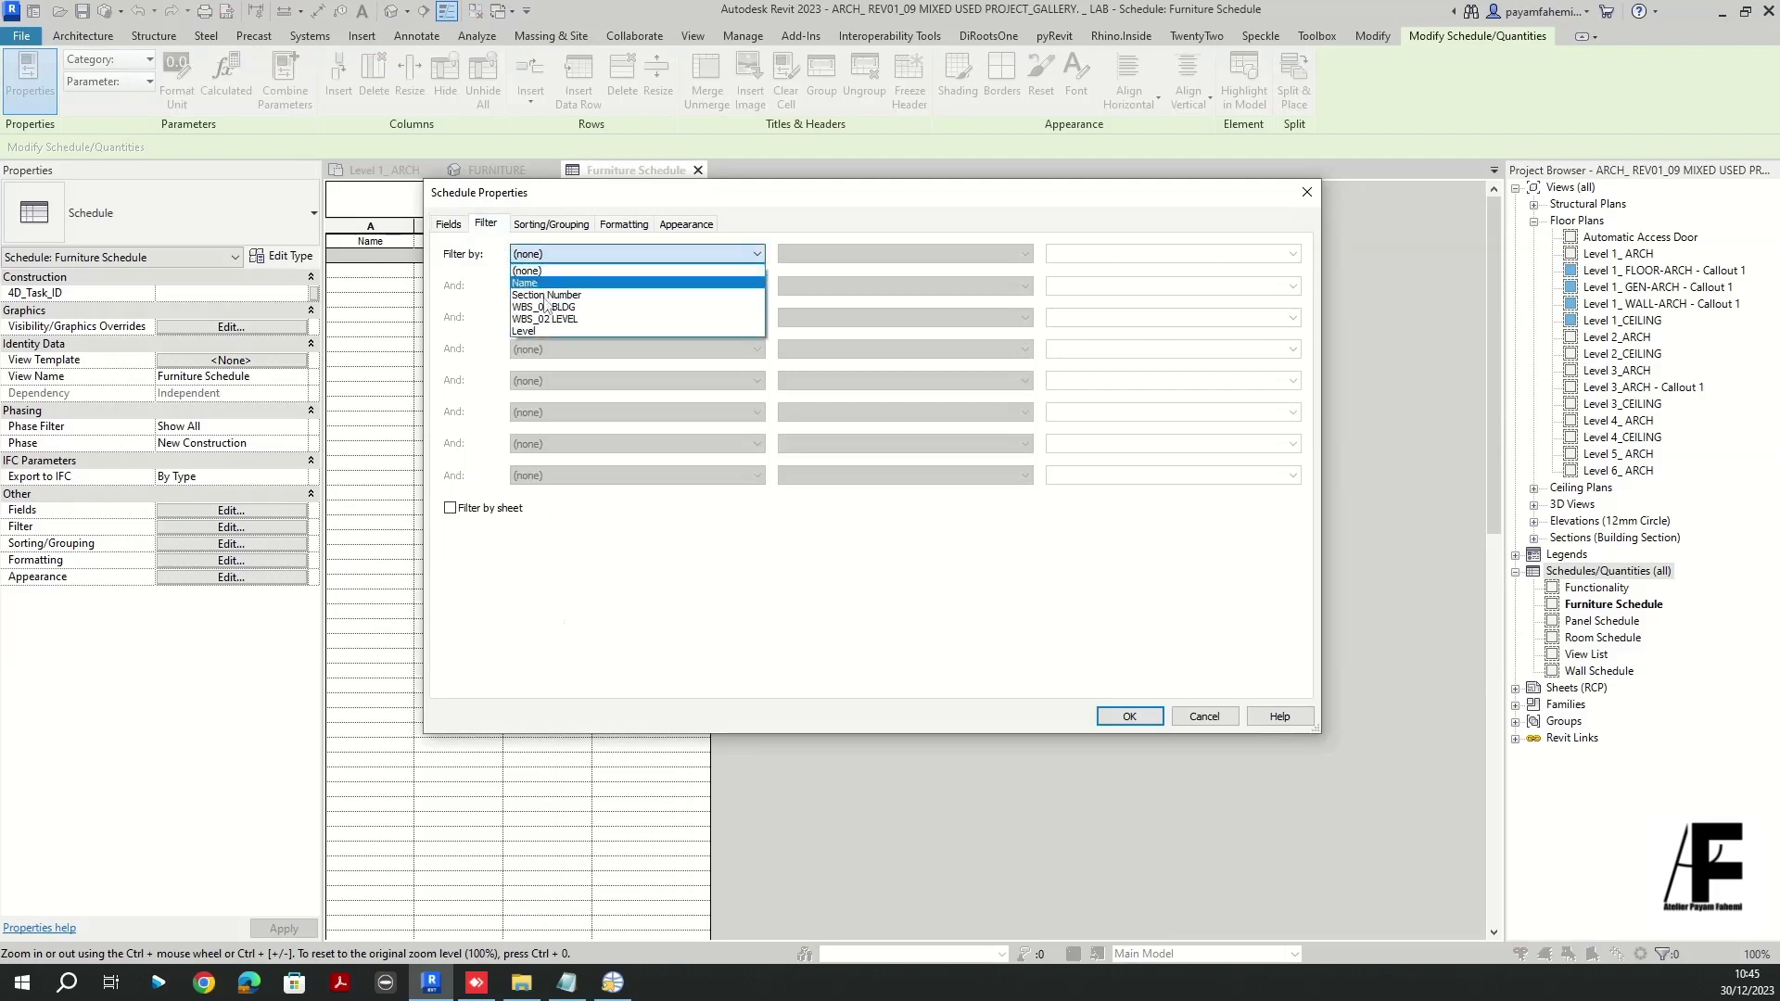
pyautogui.click(545, 331)
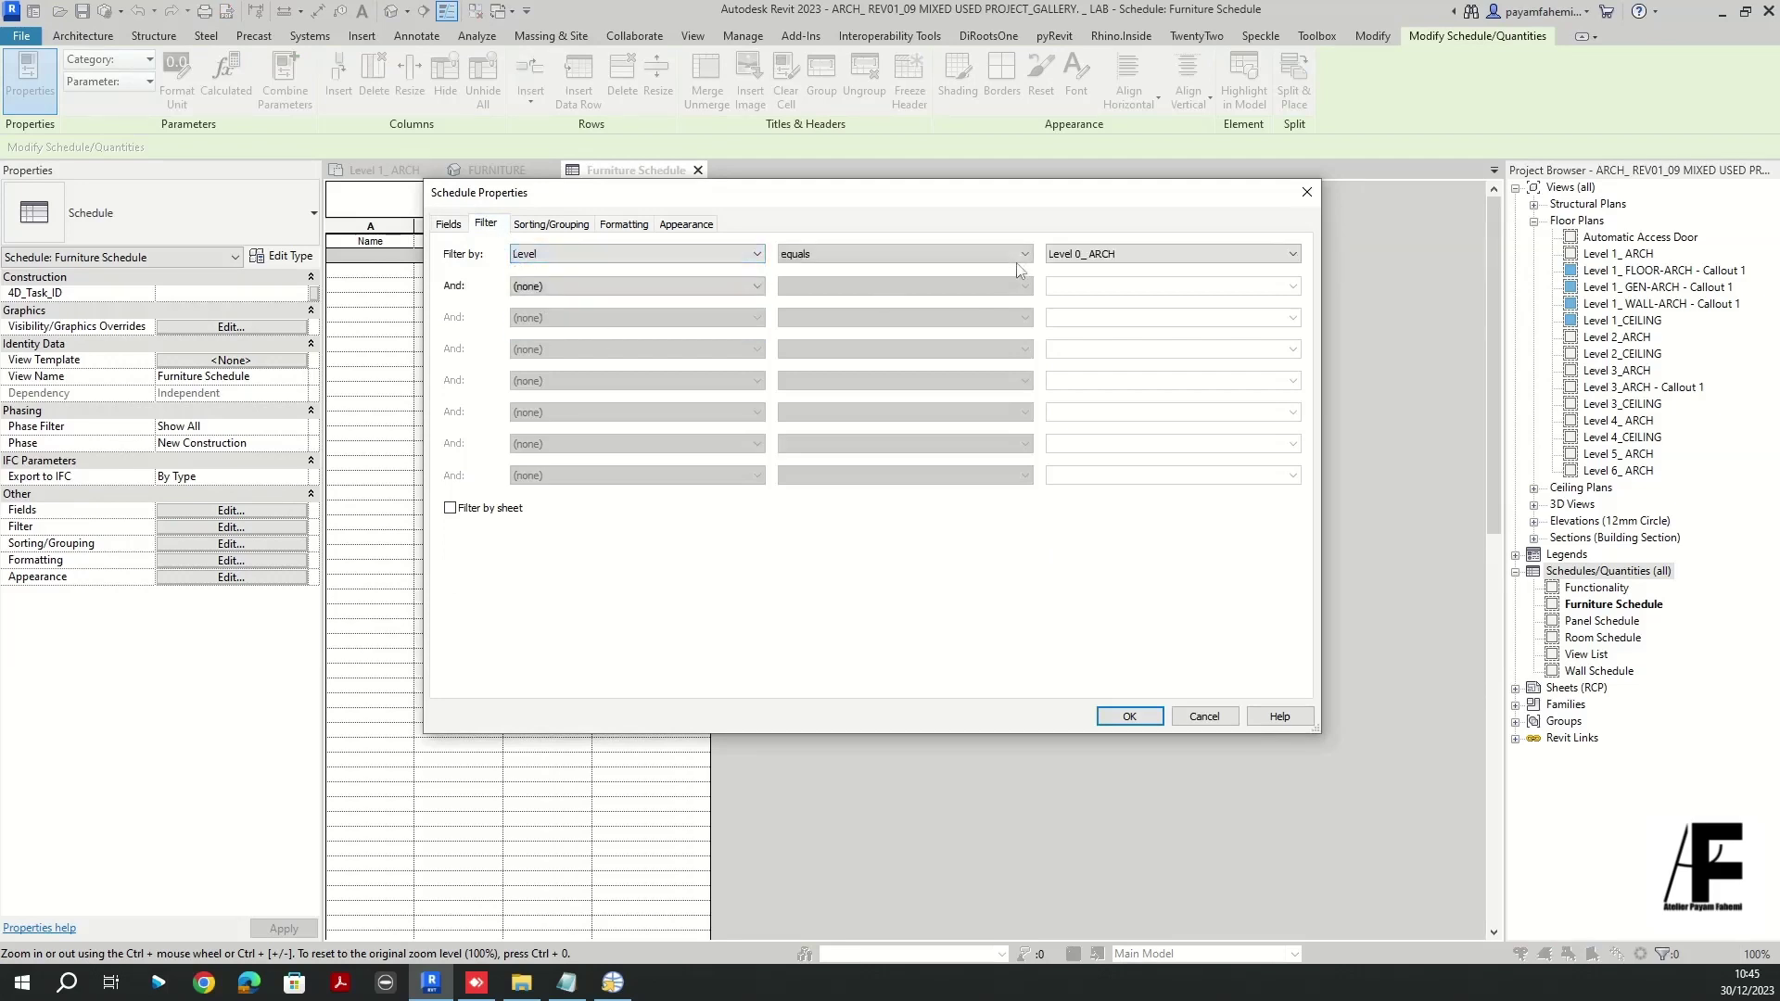
pyautogui.click(1103, 255)
pyautogui.click(1110, 284)
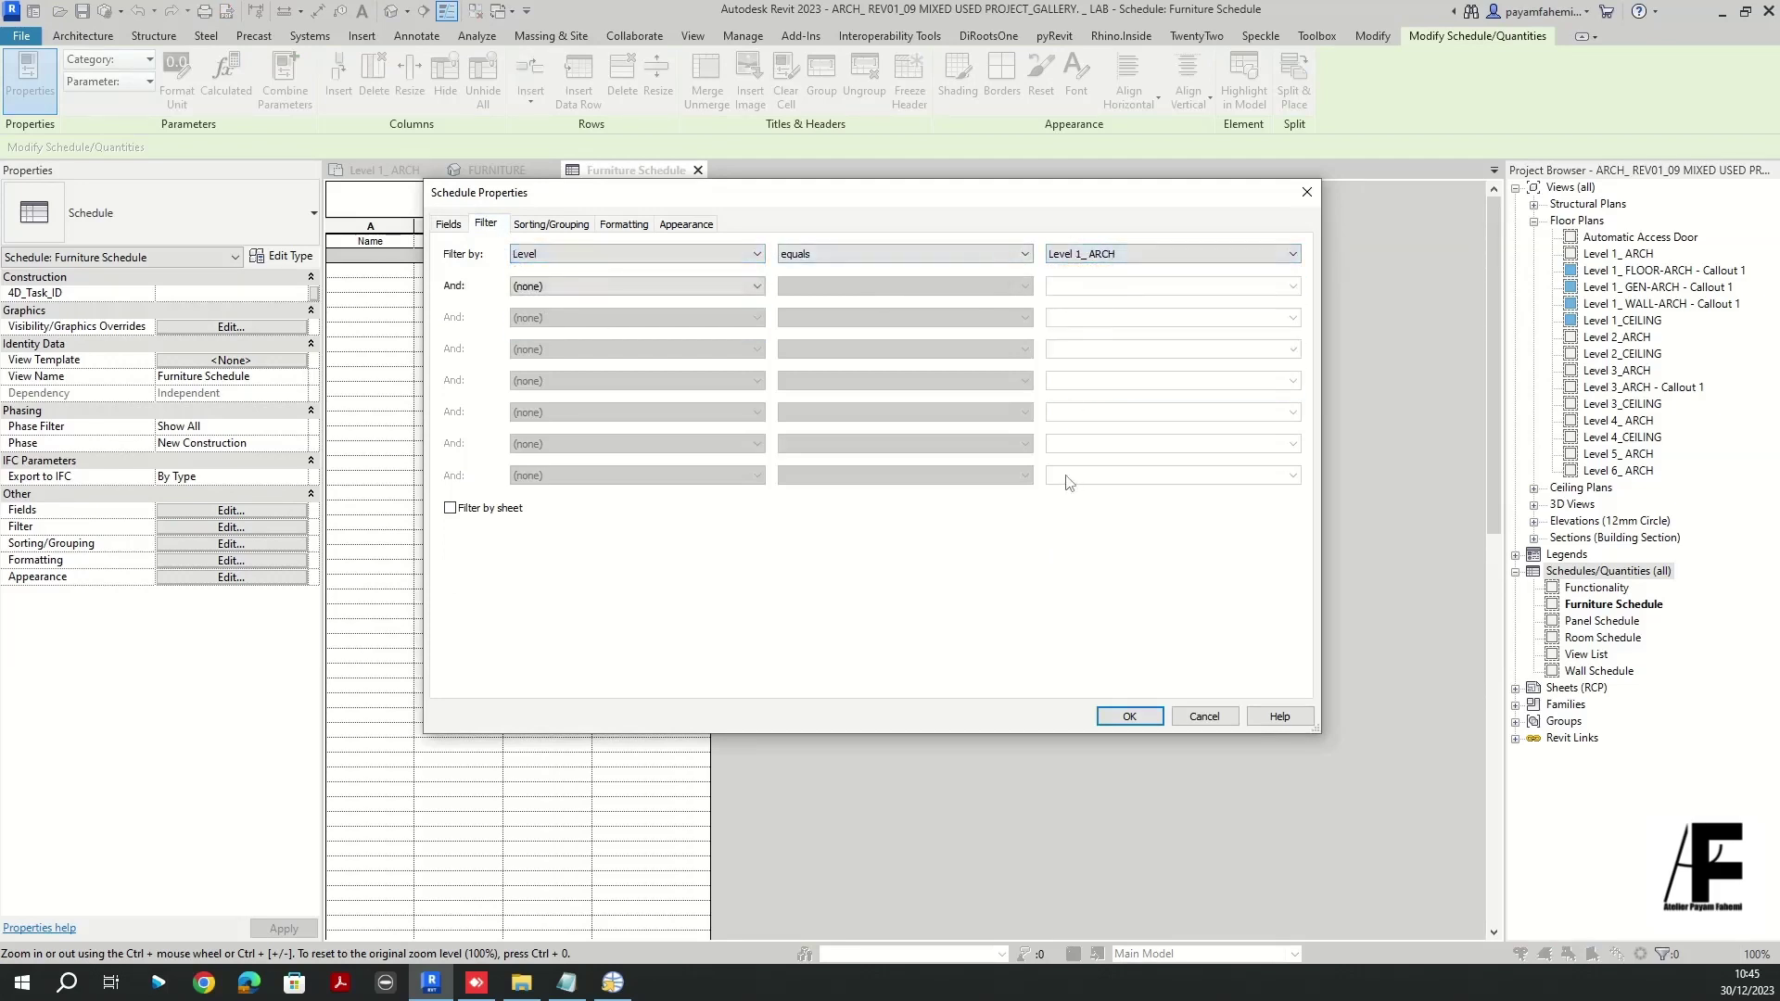
pyautogui.click(1129, 717)
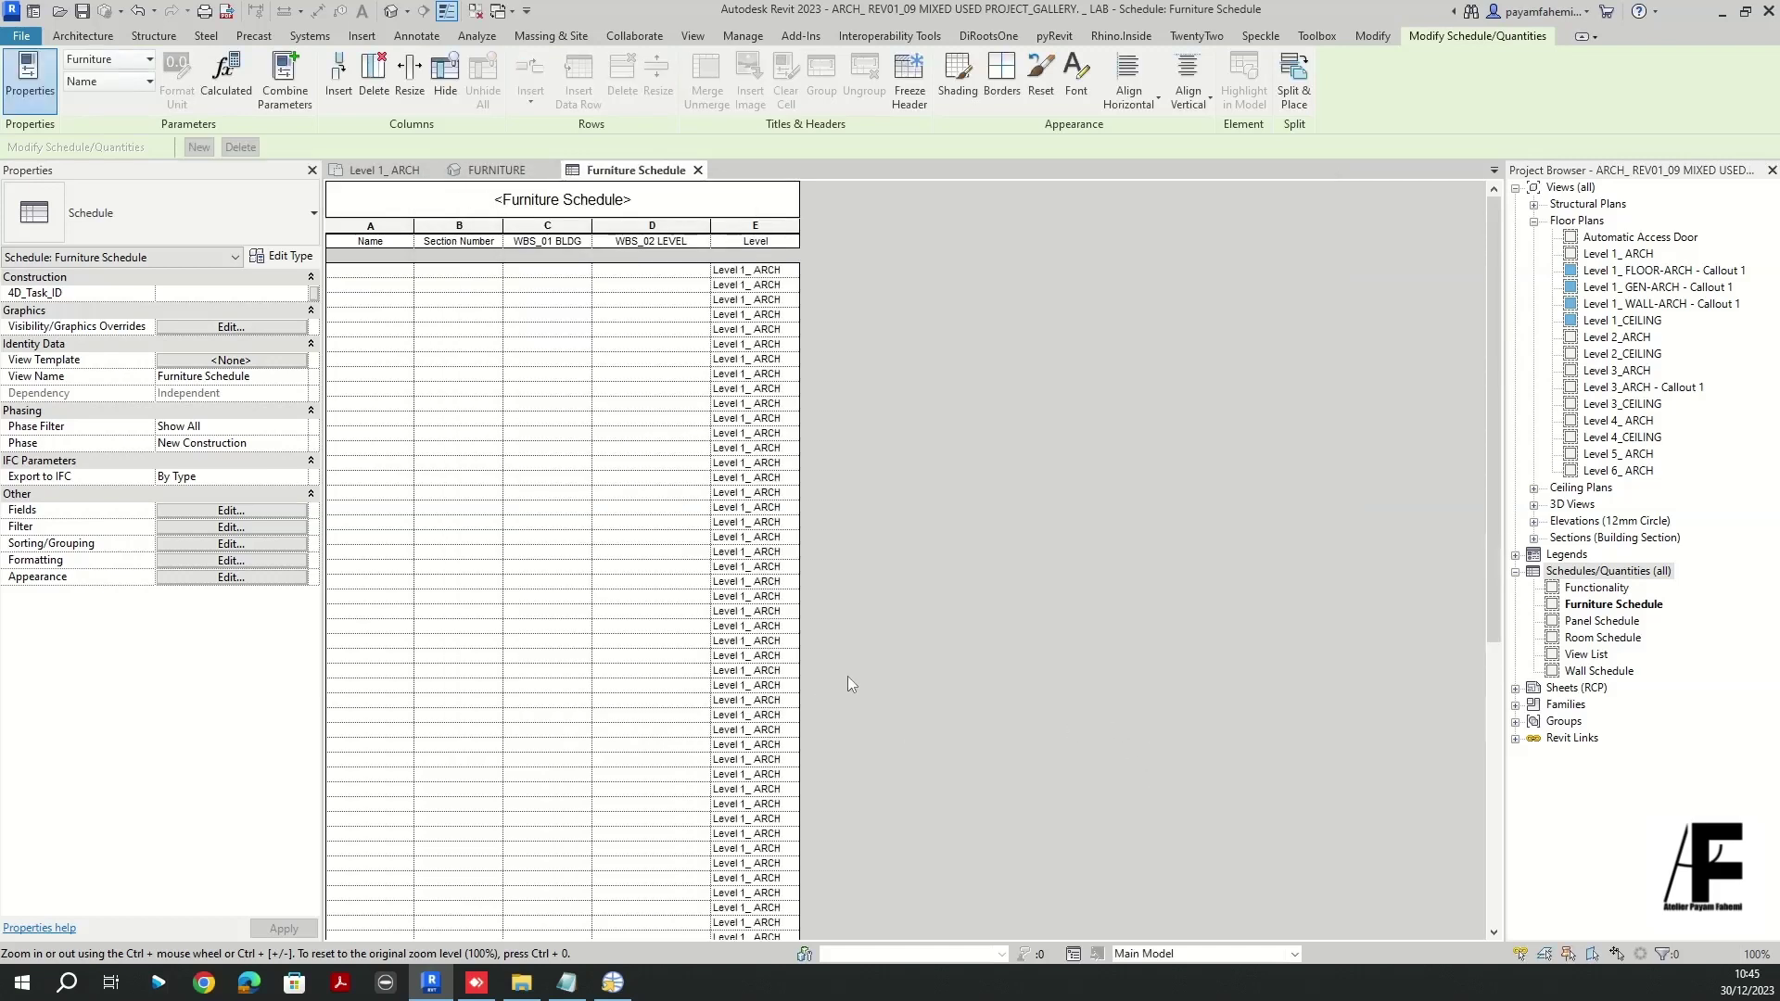
# - Hide the Level column in the furniture schedule and look through the remaining rows
pyautogui.click(747, 251)
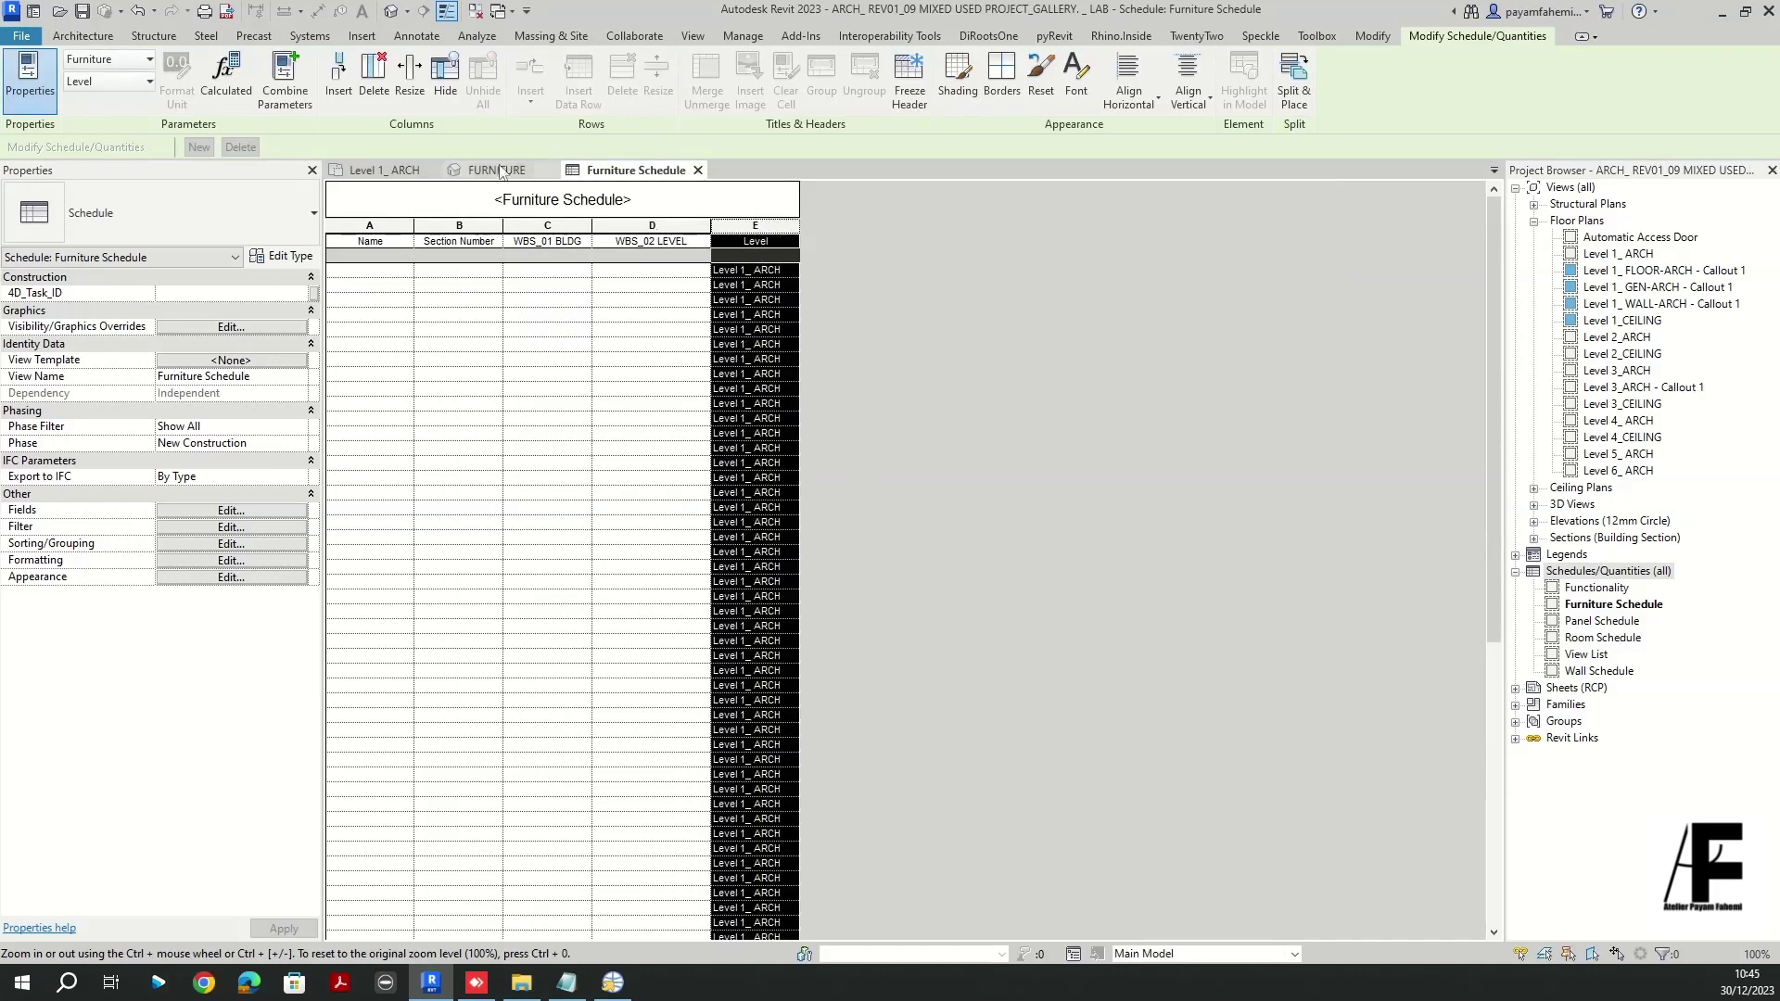
pyautogui.click(445, 74)
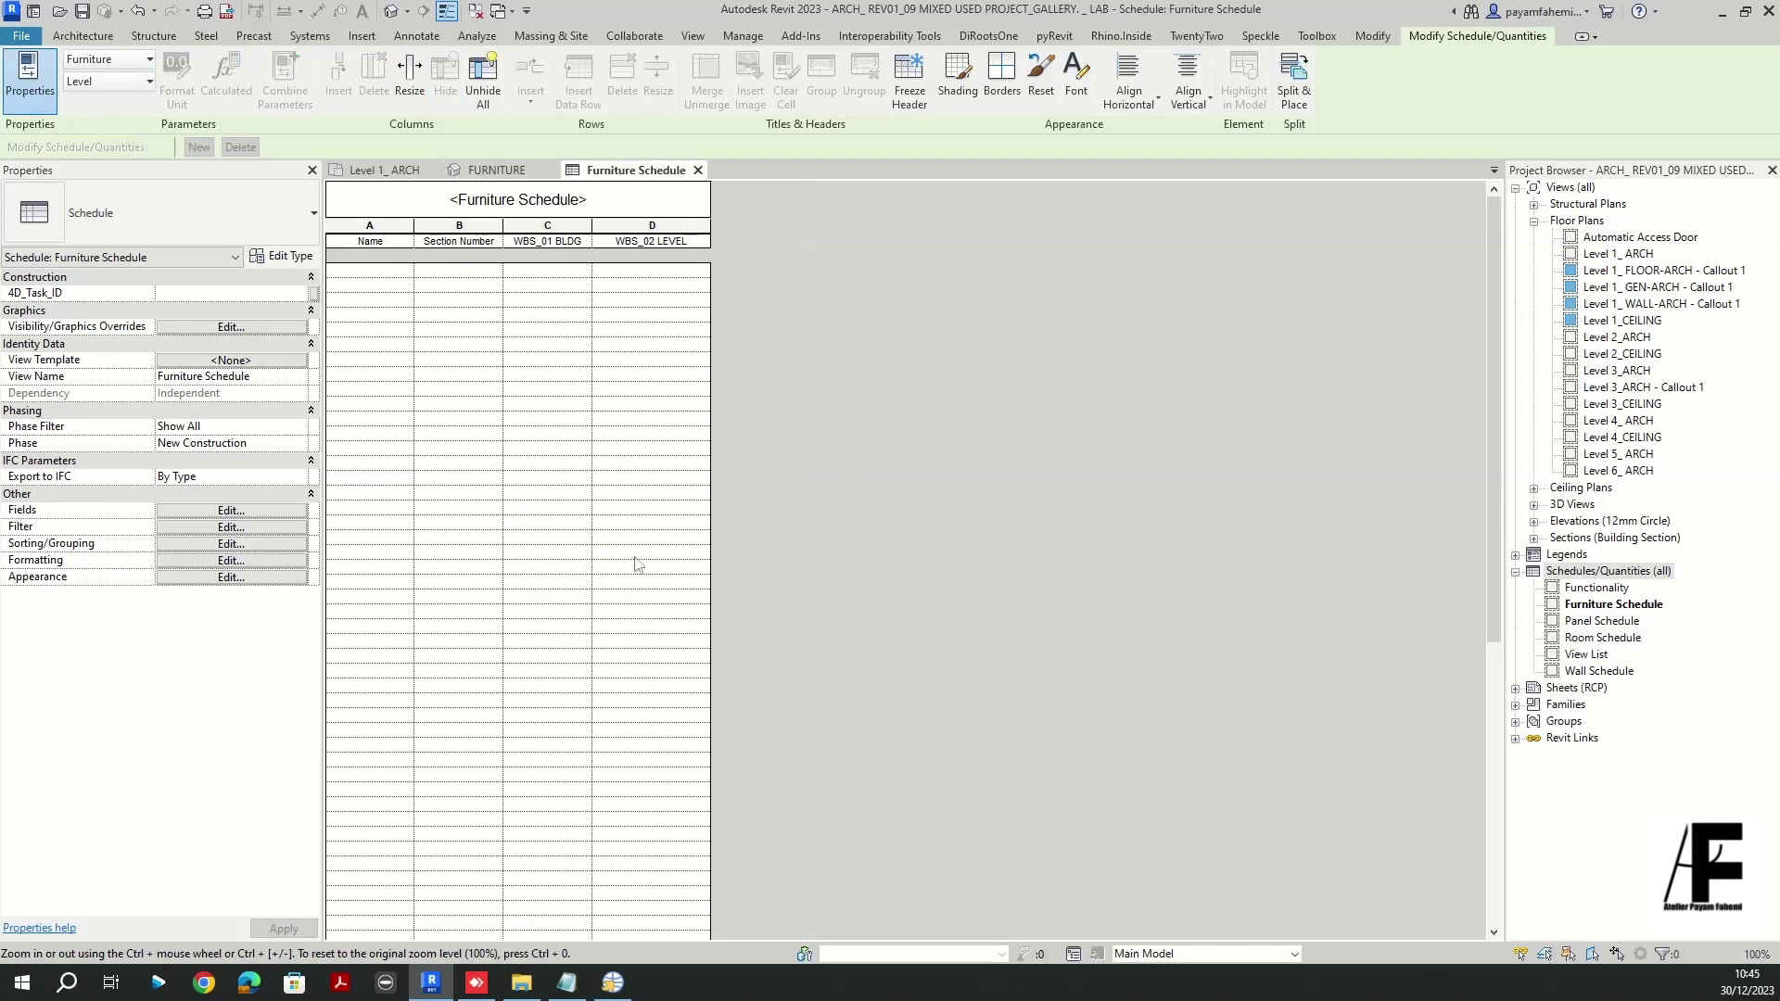
pyautogui.scroll(-11, 845, 537)
pyautogui.scroll(11, 760, 526)
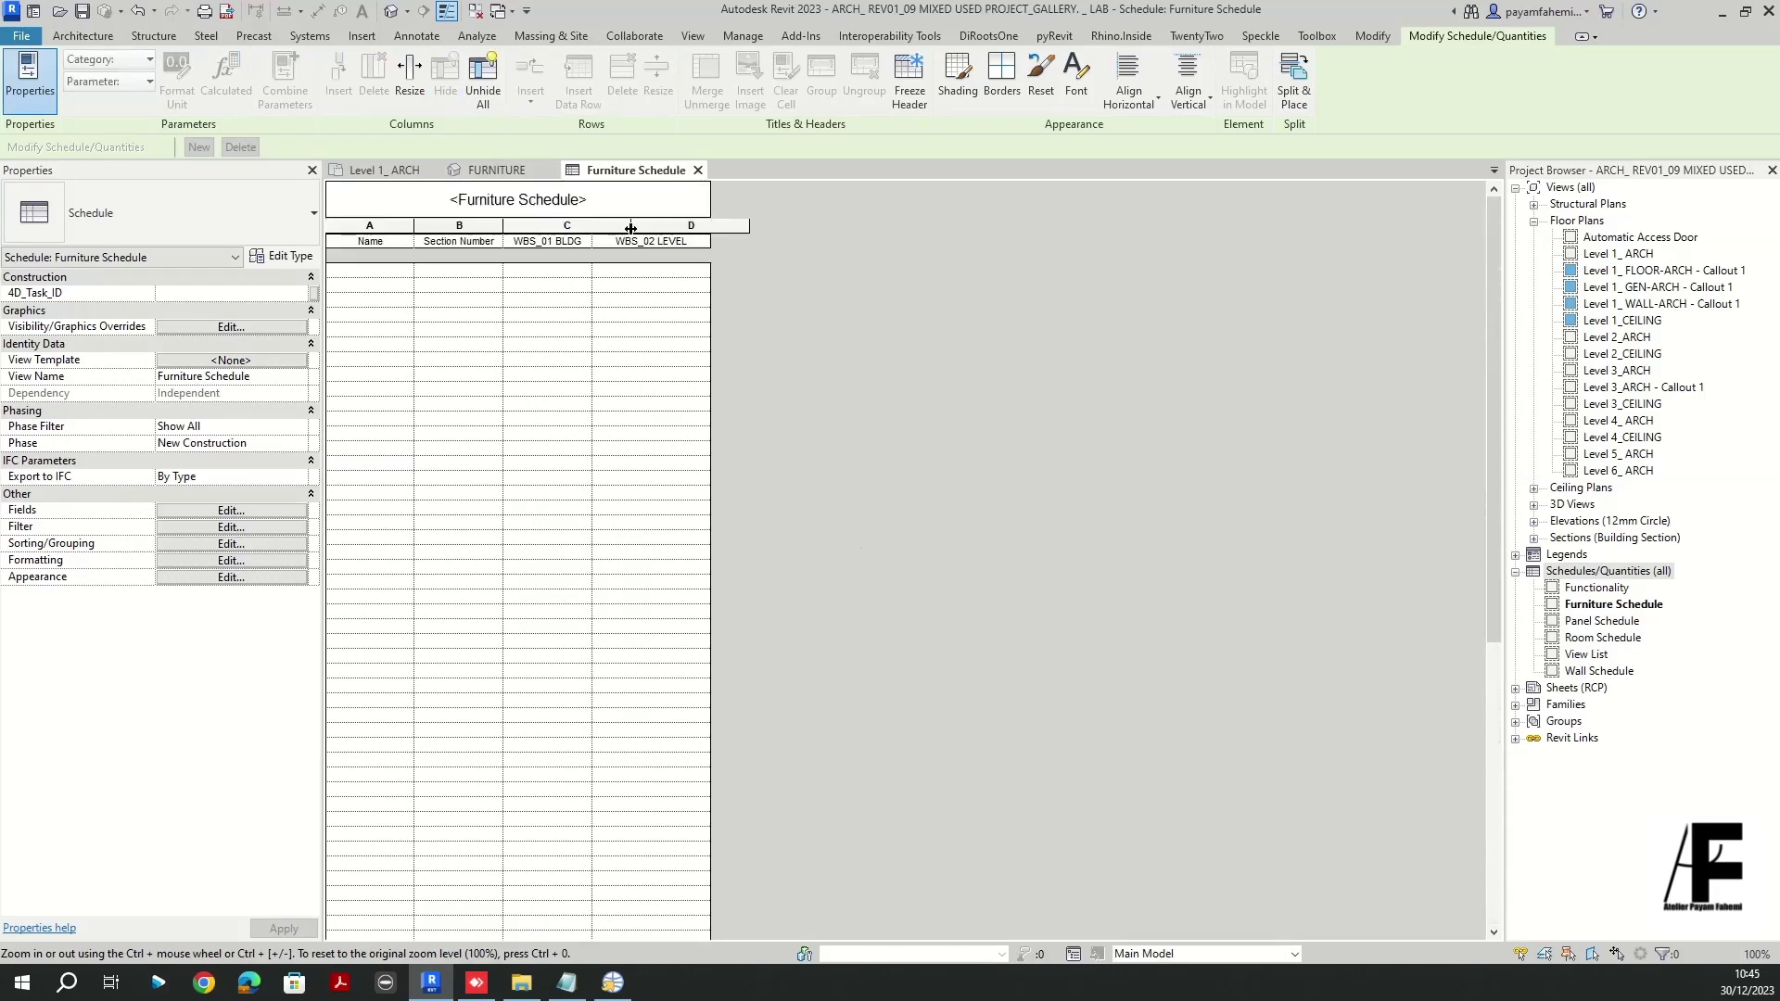
# - Widen the WBS_01 BLDG, Section Number and Name columns of the furniture schedule
pyautogui.moveTo(591, 238); pyautogui.dragTo(630, 237)
pyautogui.moveTo(503, 225); pyautogui.dragTo(521, 229)
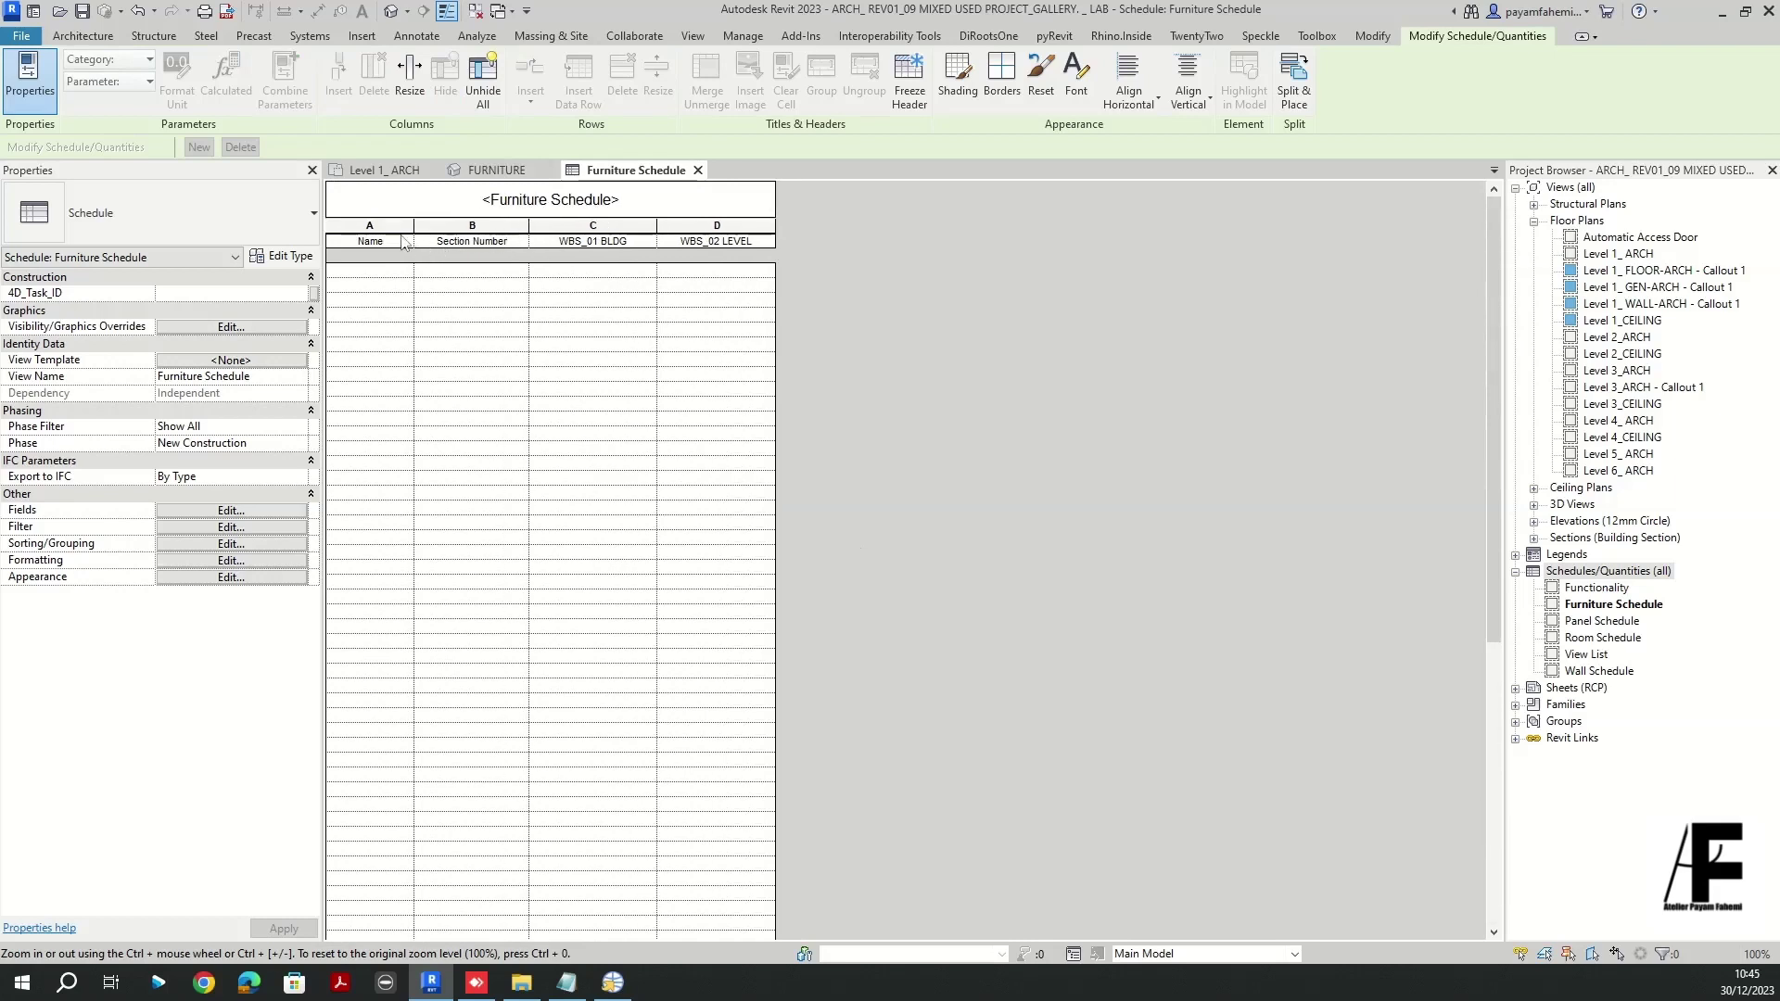
pyautogui.moveTo(413, 233); pyautogui.dragTo(429, 233)
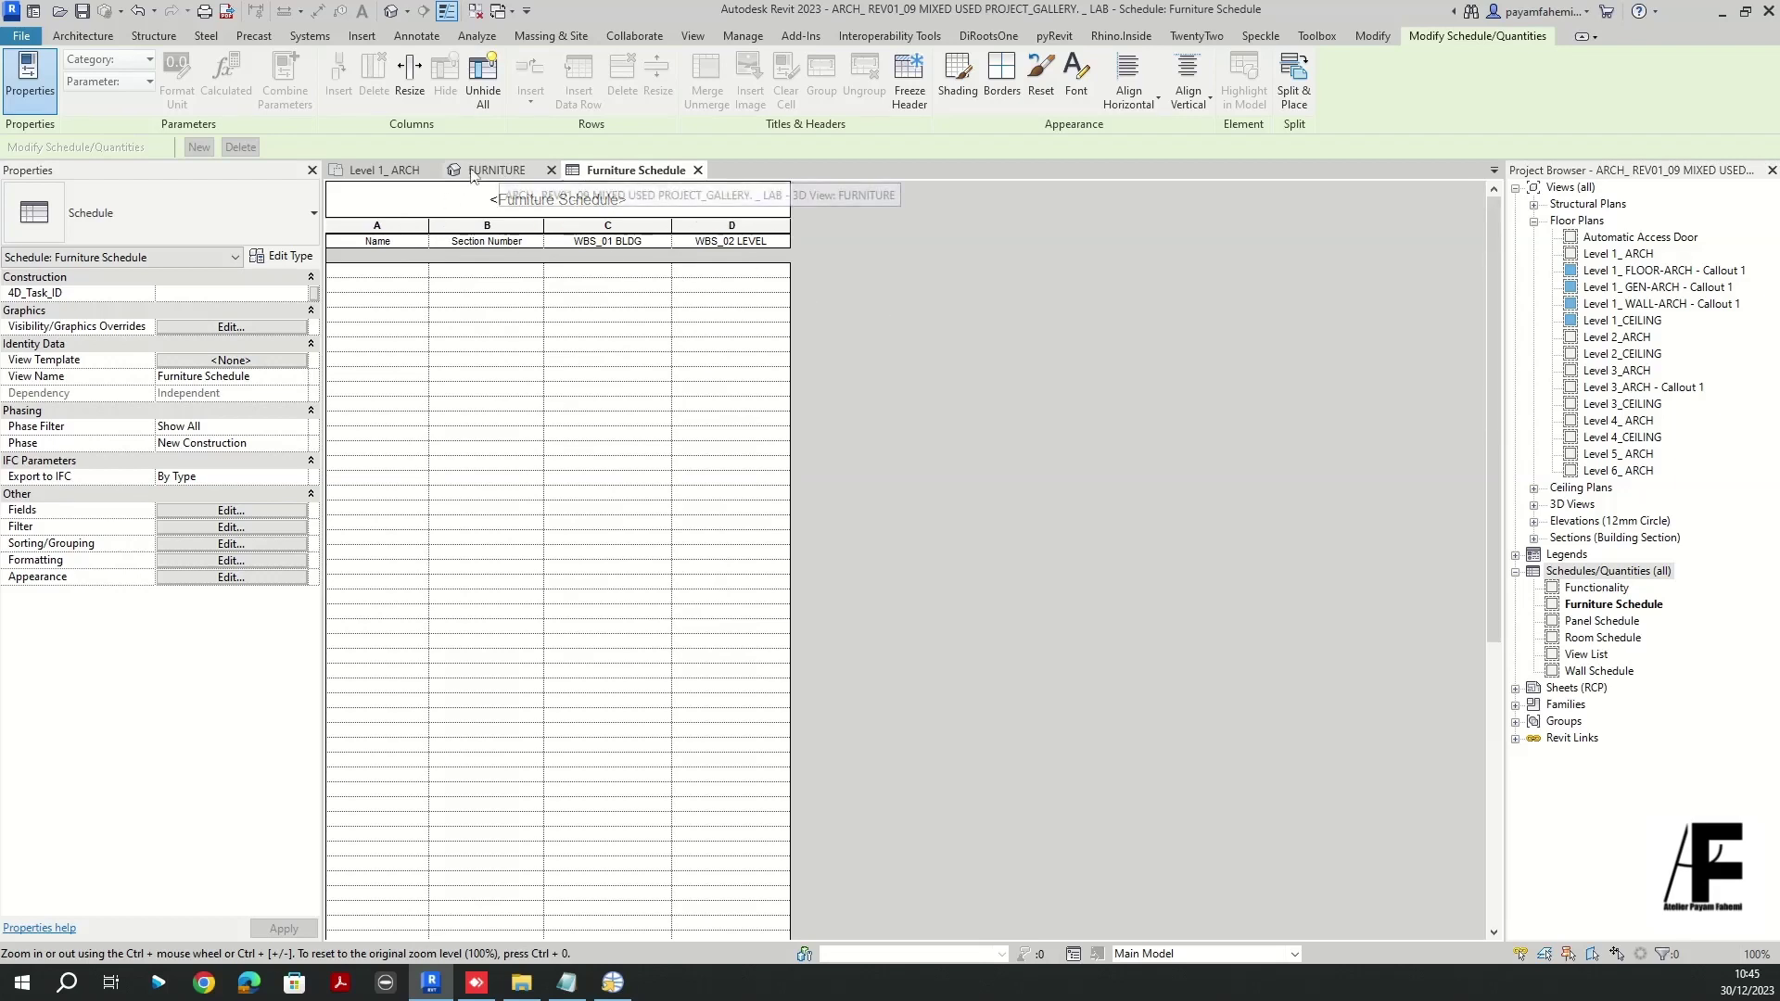
# - In the FURNITURE 3D view, link the MASS.rvt model from the P7 folder with Auto - By Shared Coordinates positioning
pyautogui.click(474, 177)
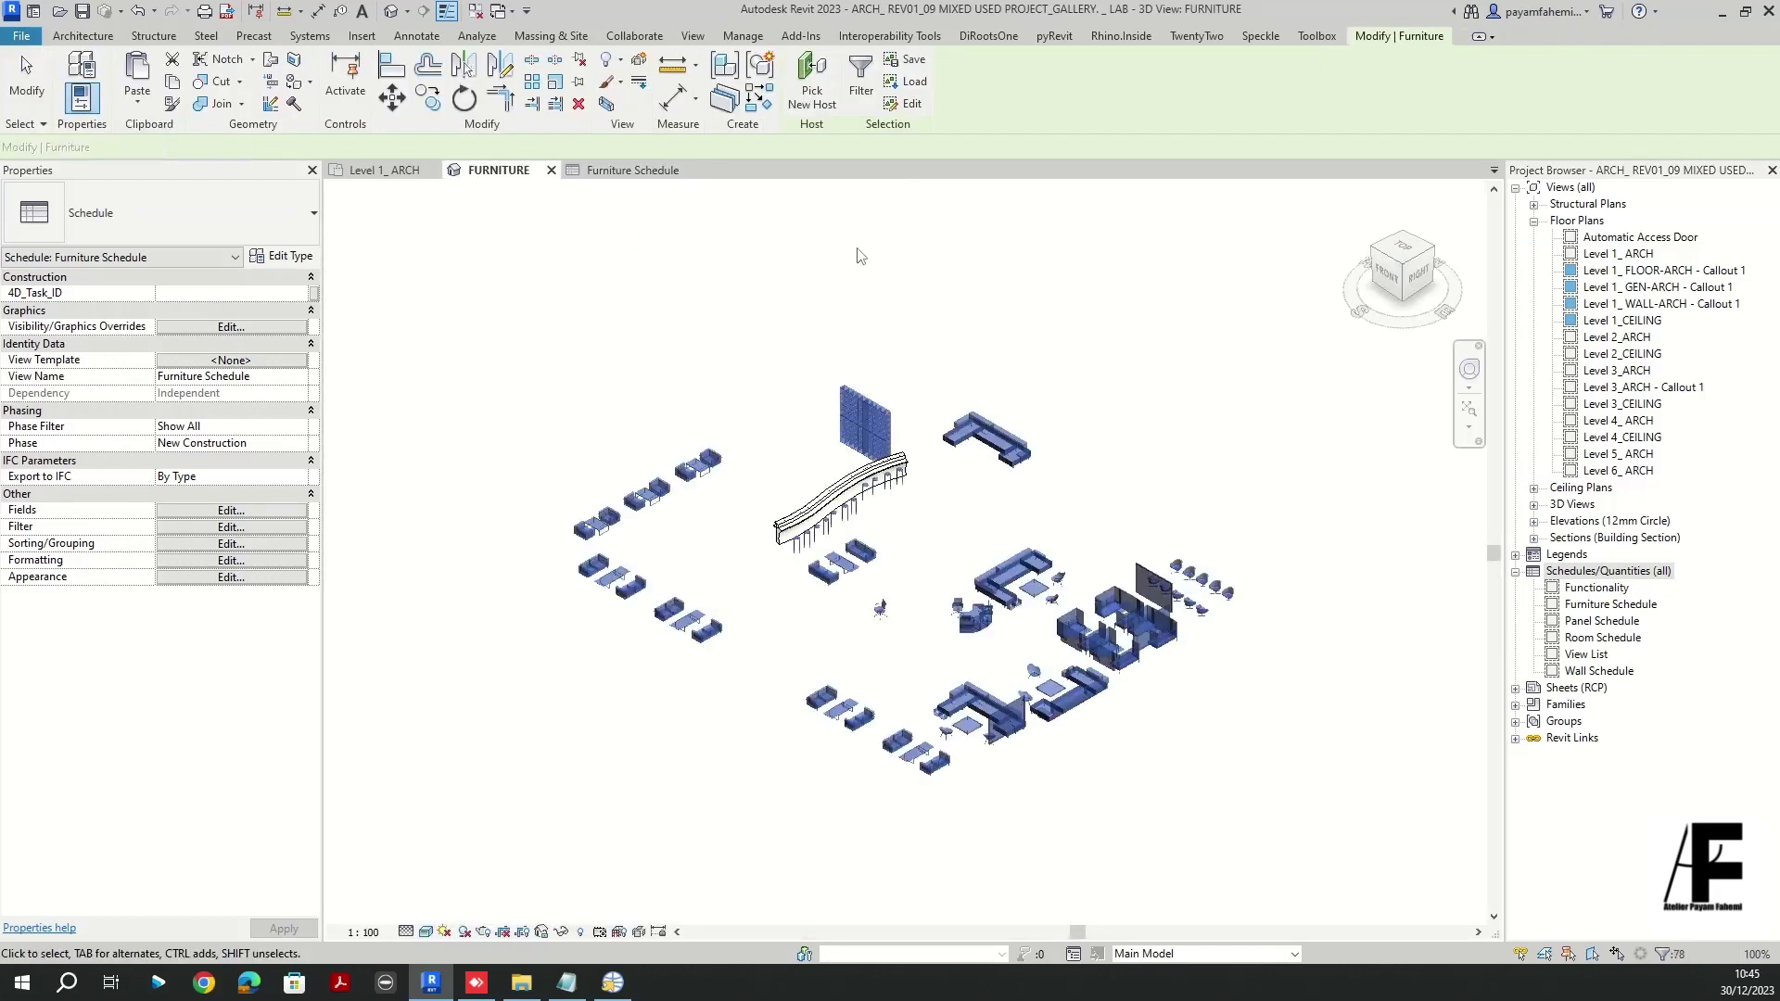
pyautogui.click(993, 271)
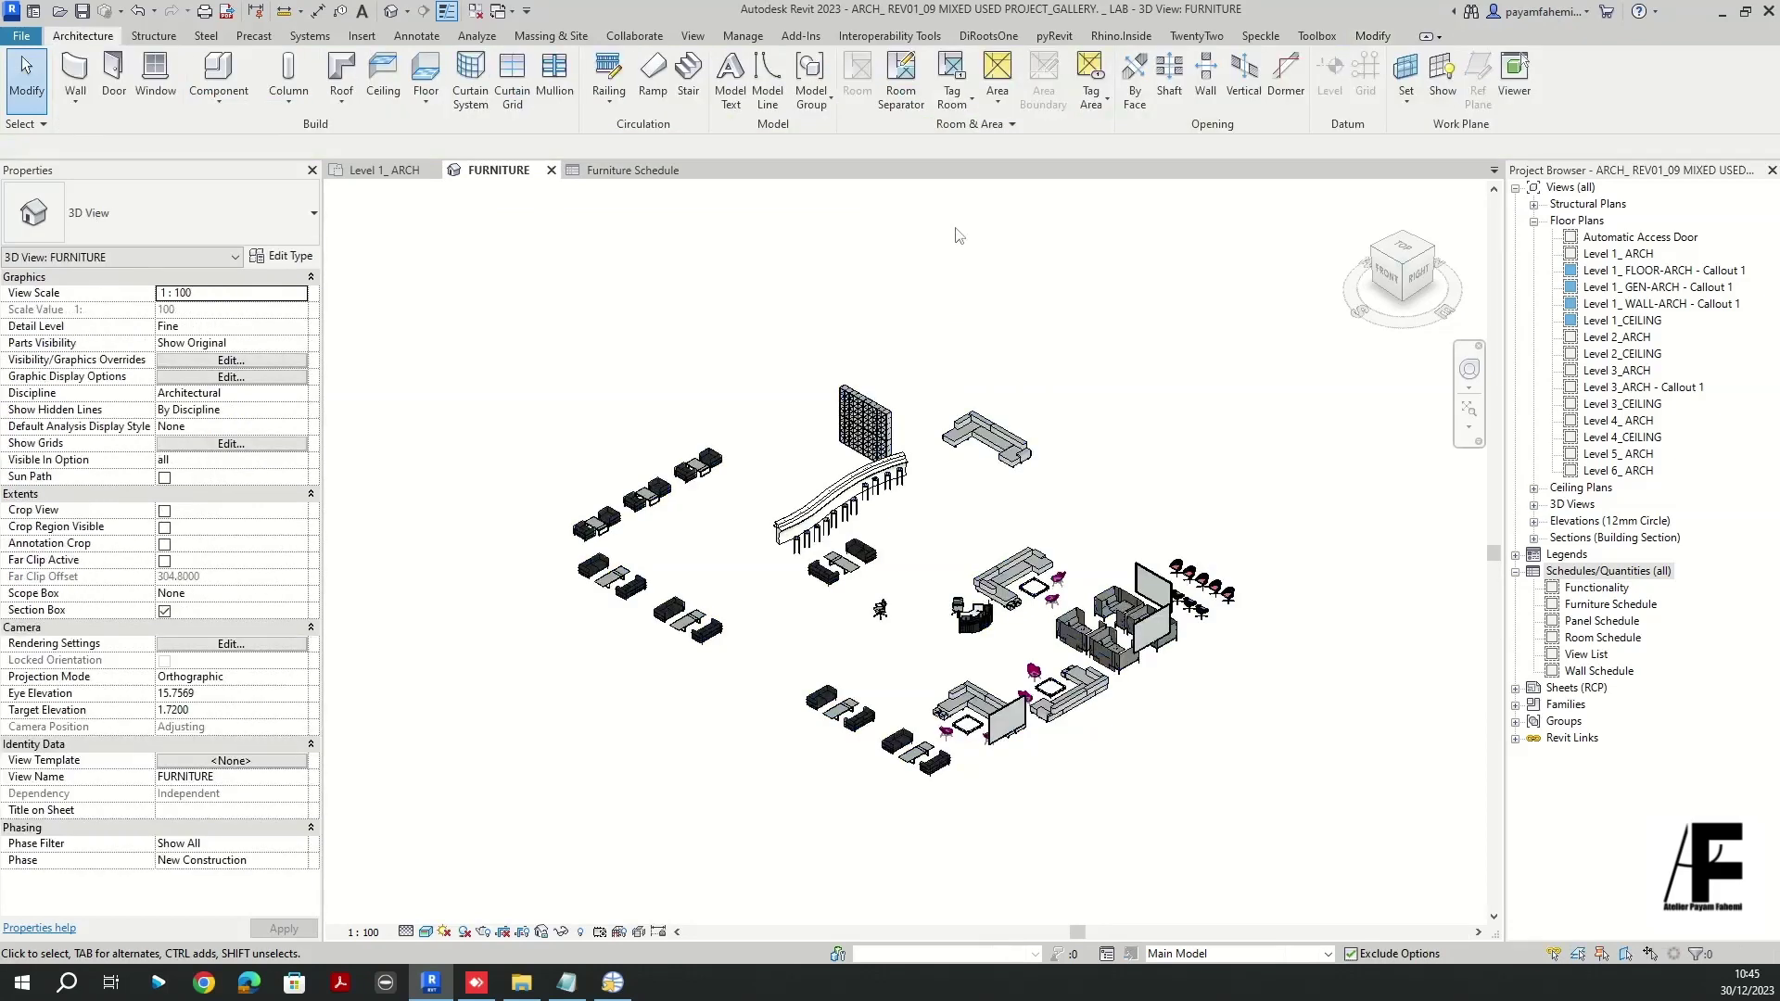
pyautogui.click(745, 37)
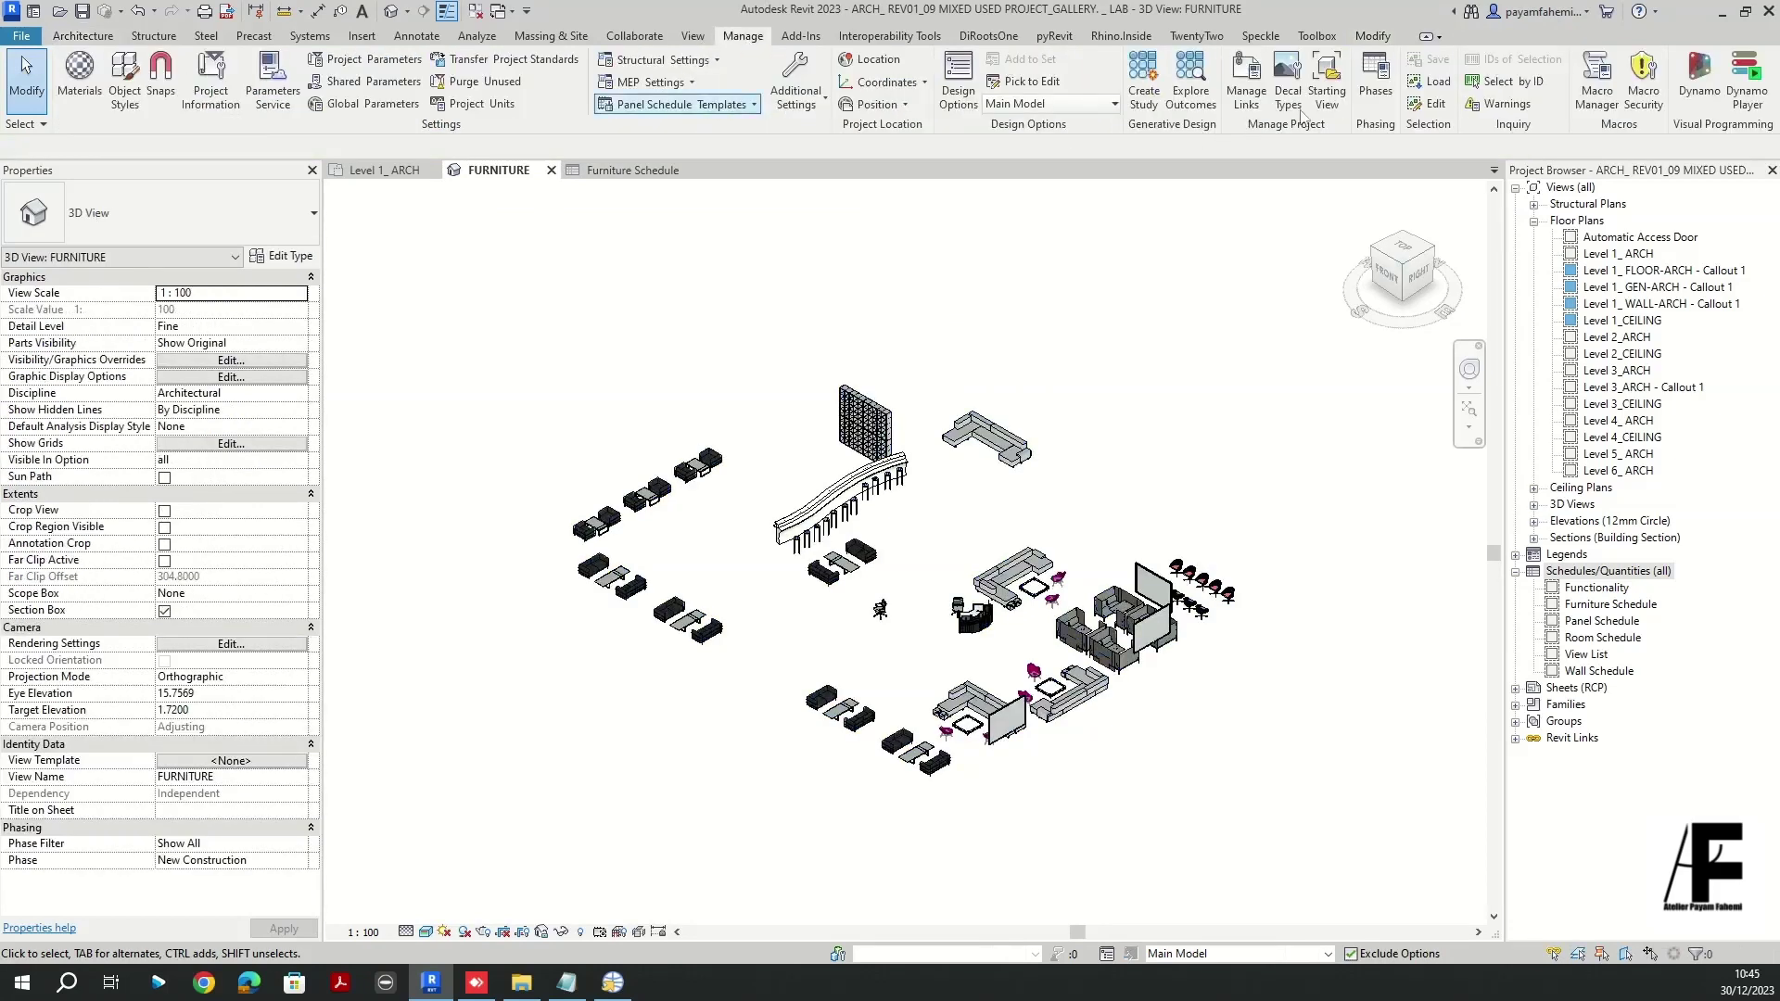
pyautogui.click(1246, 86)
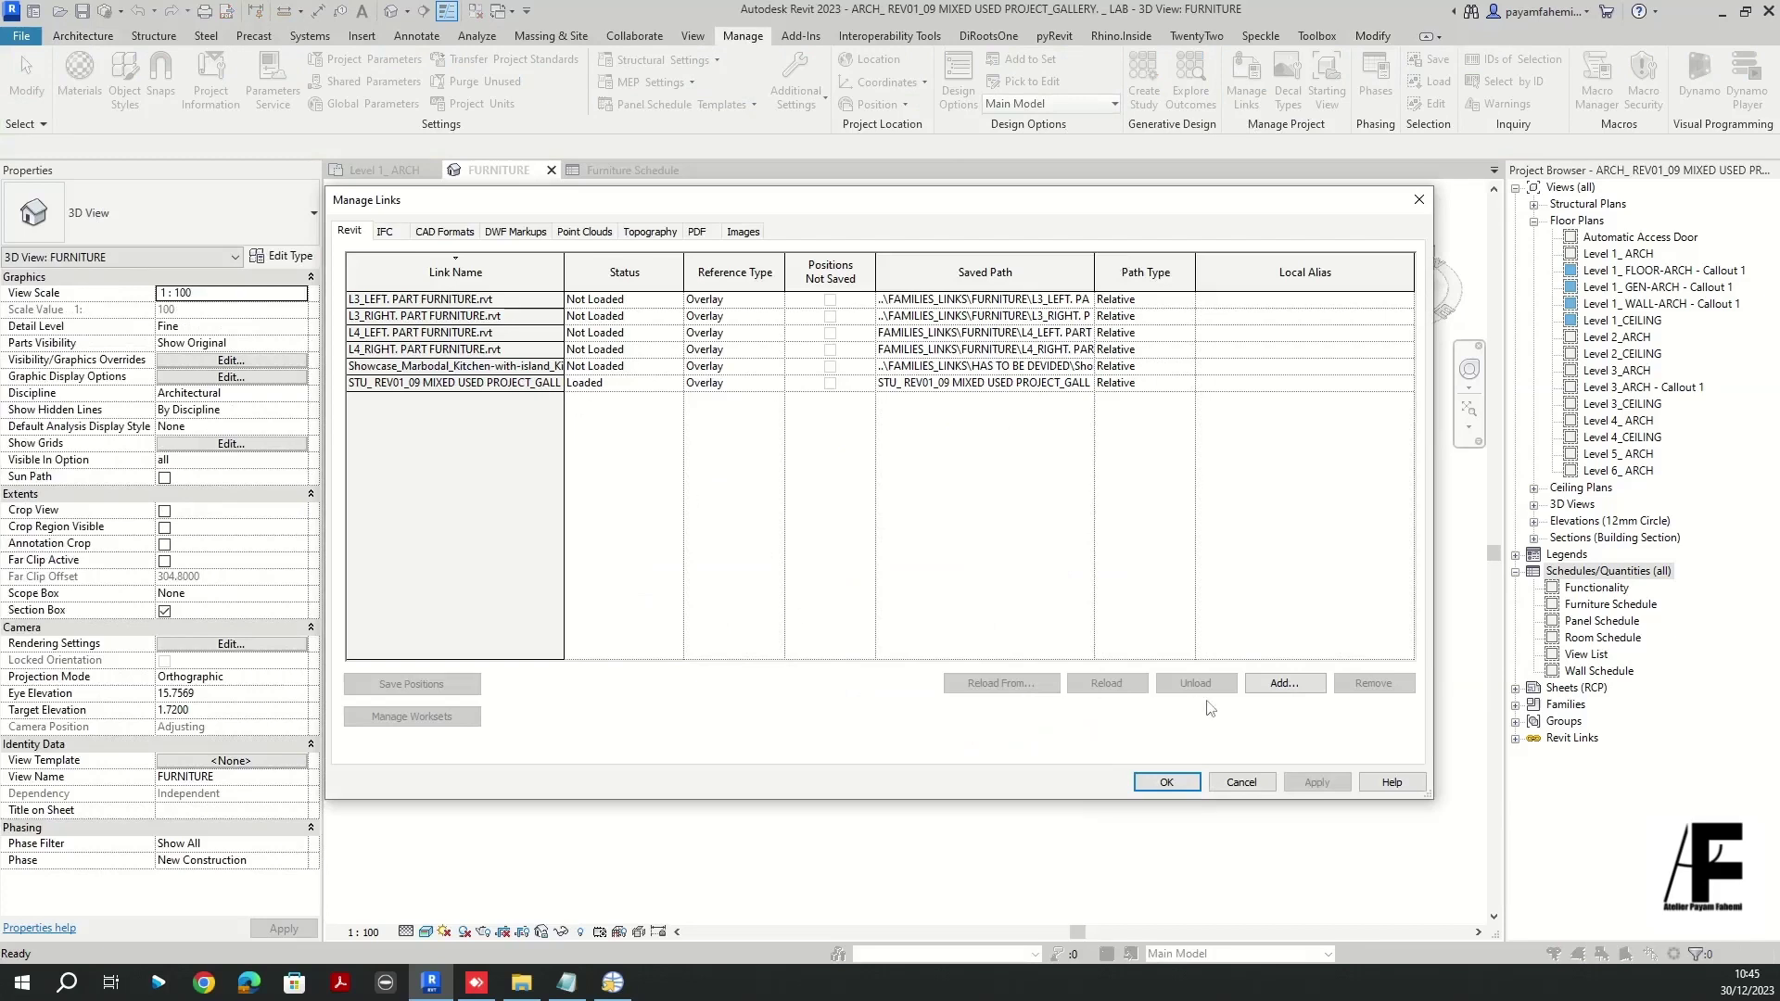
pyautogui.click(1284, 683)
pyautogui.click(536, 318)
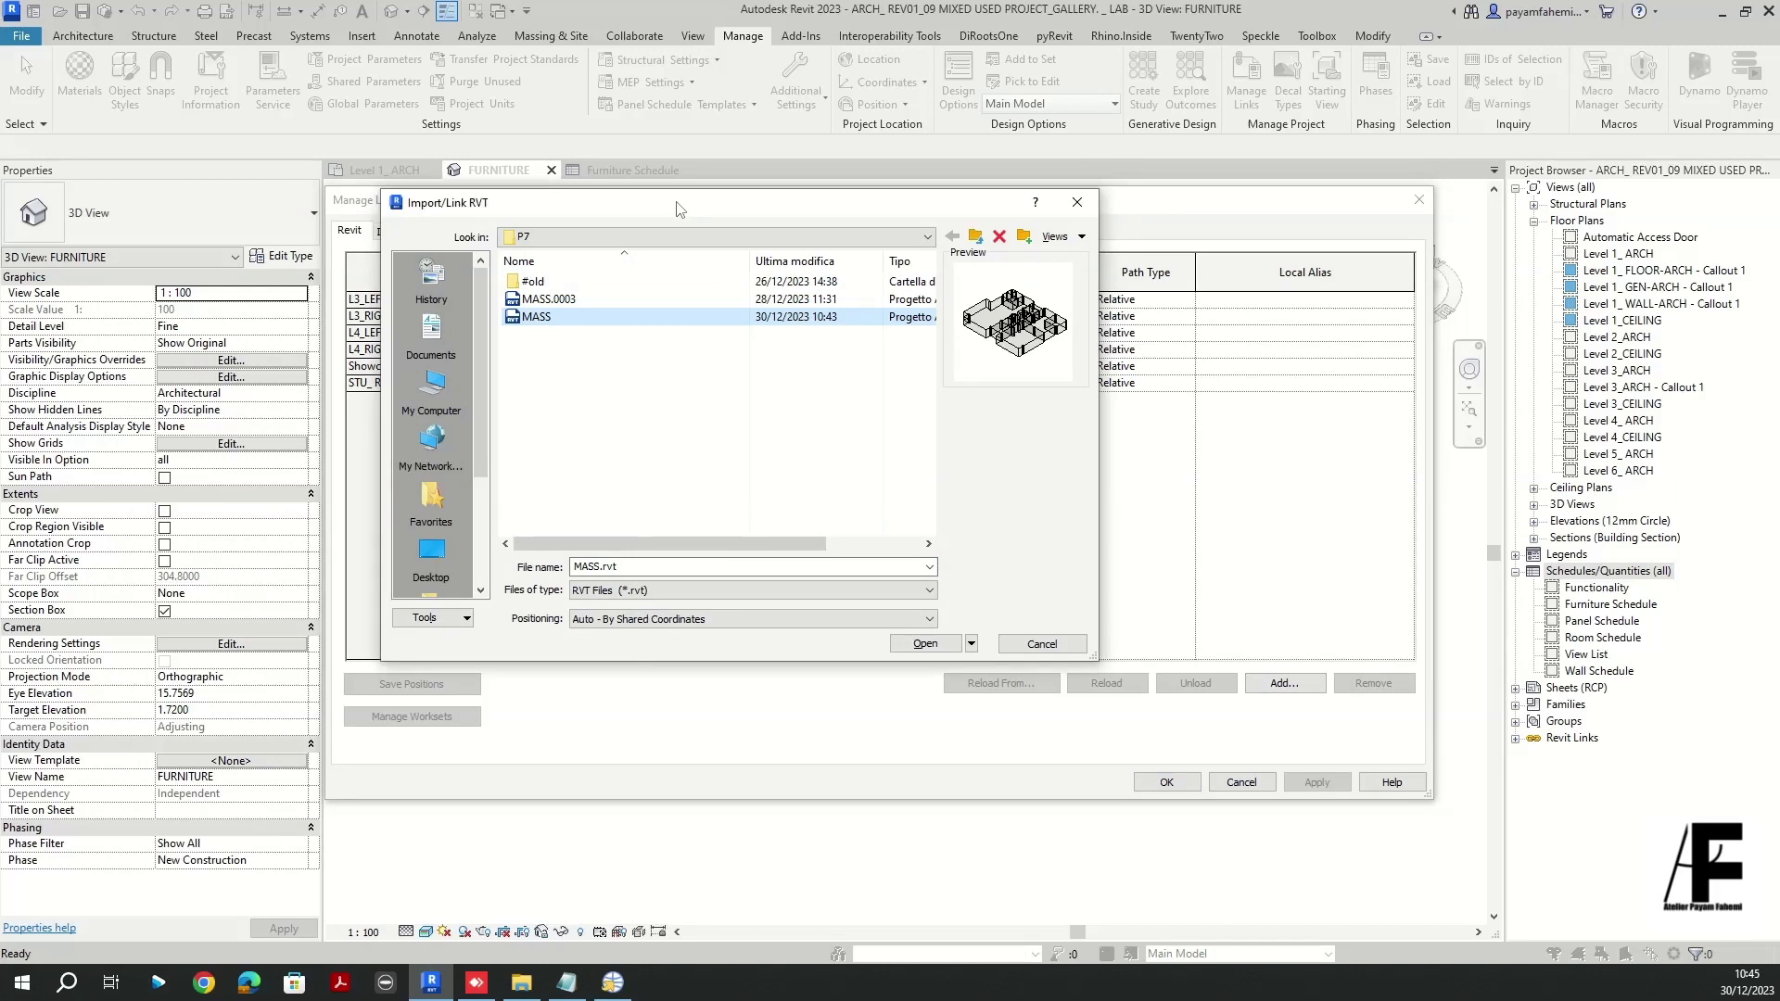
pyautogui.moveTo(677, 204); pyautogui.dragTo(697, 203)
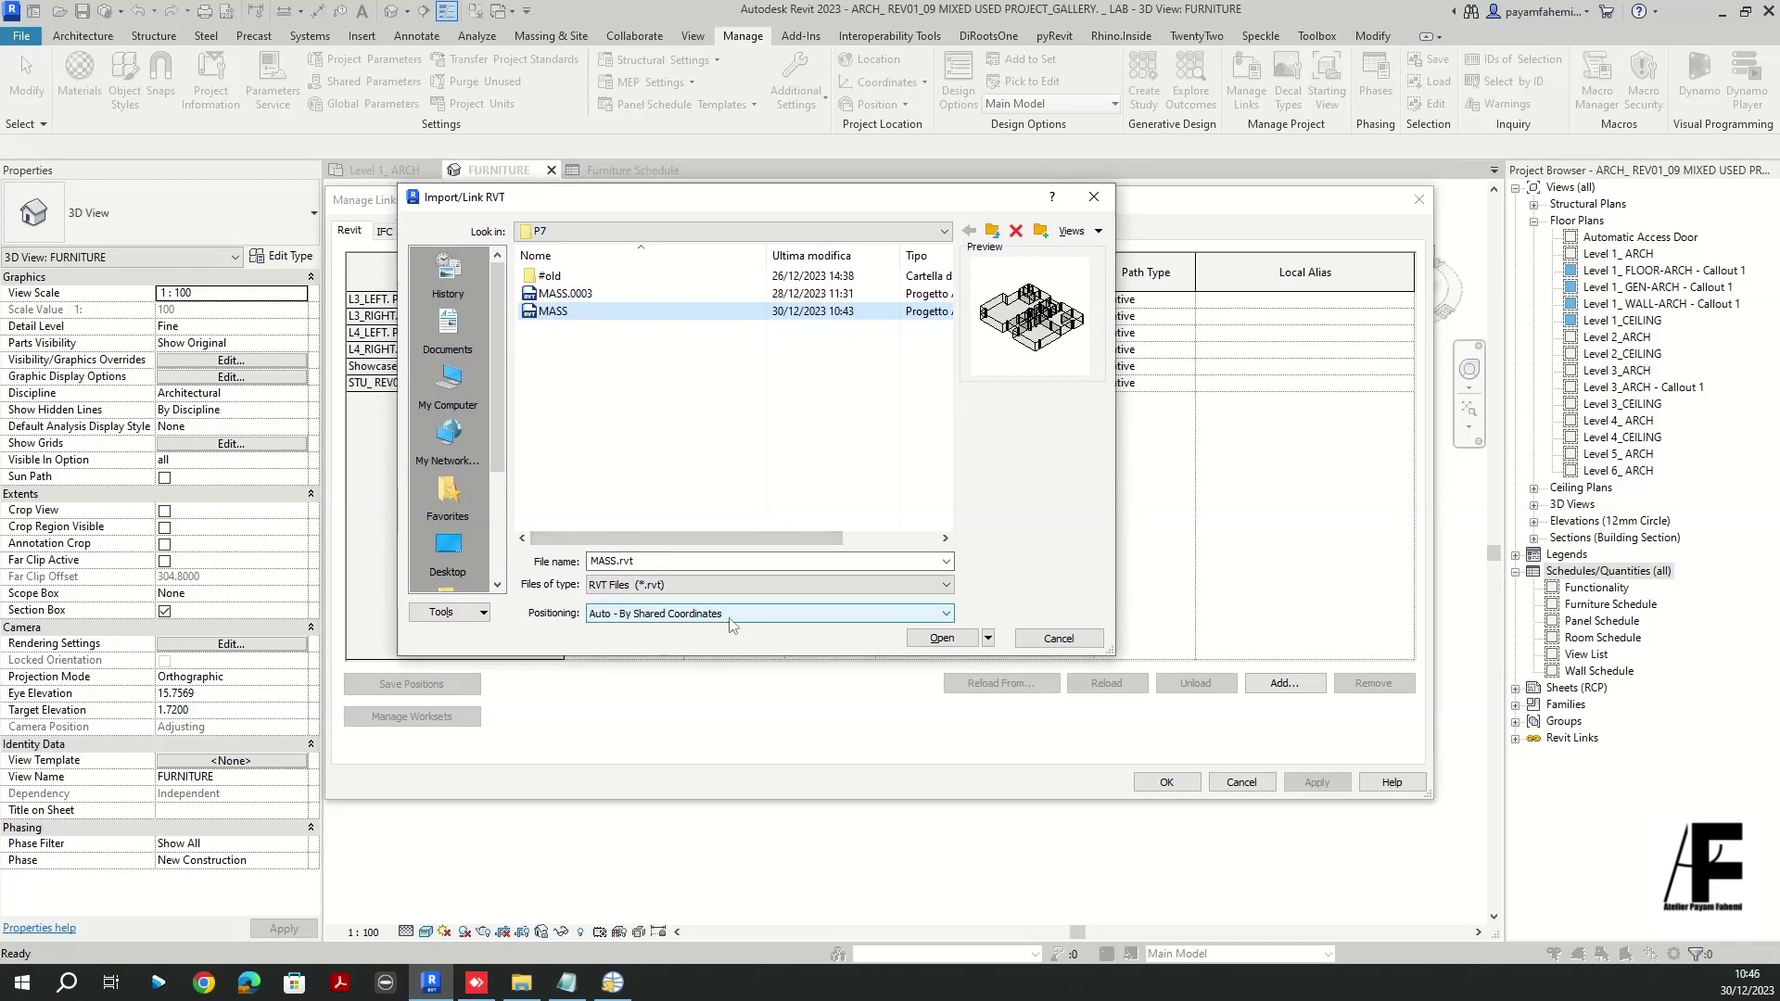
pyautogui.click(928, 638)
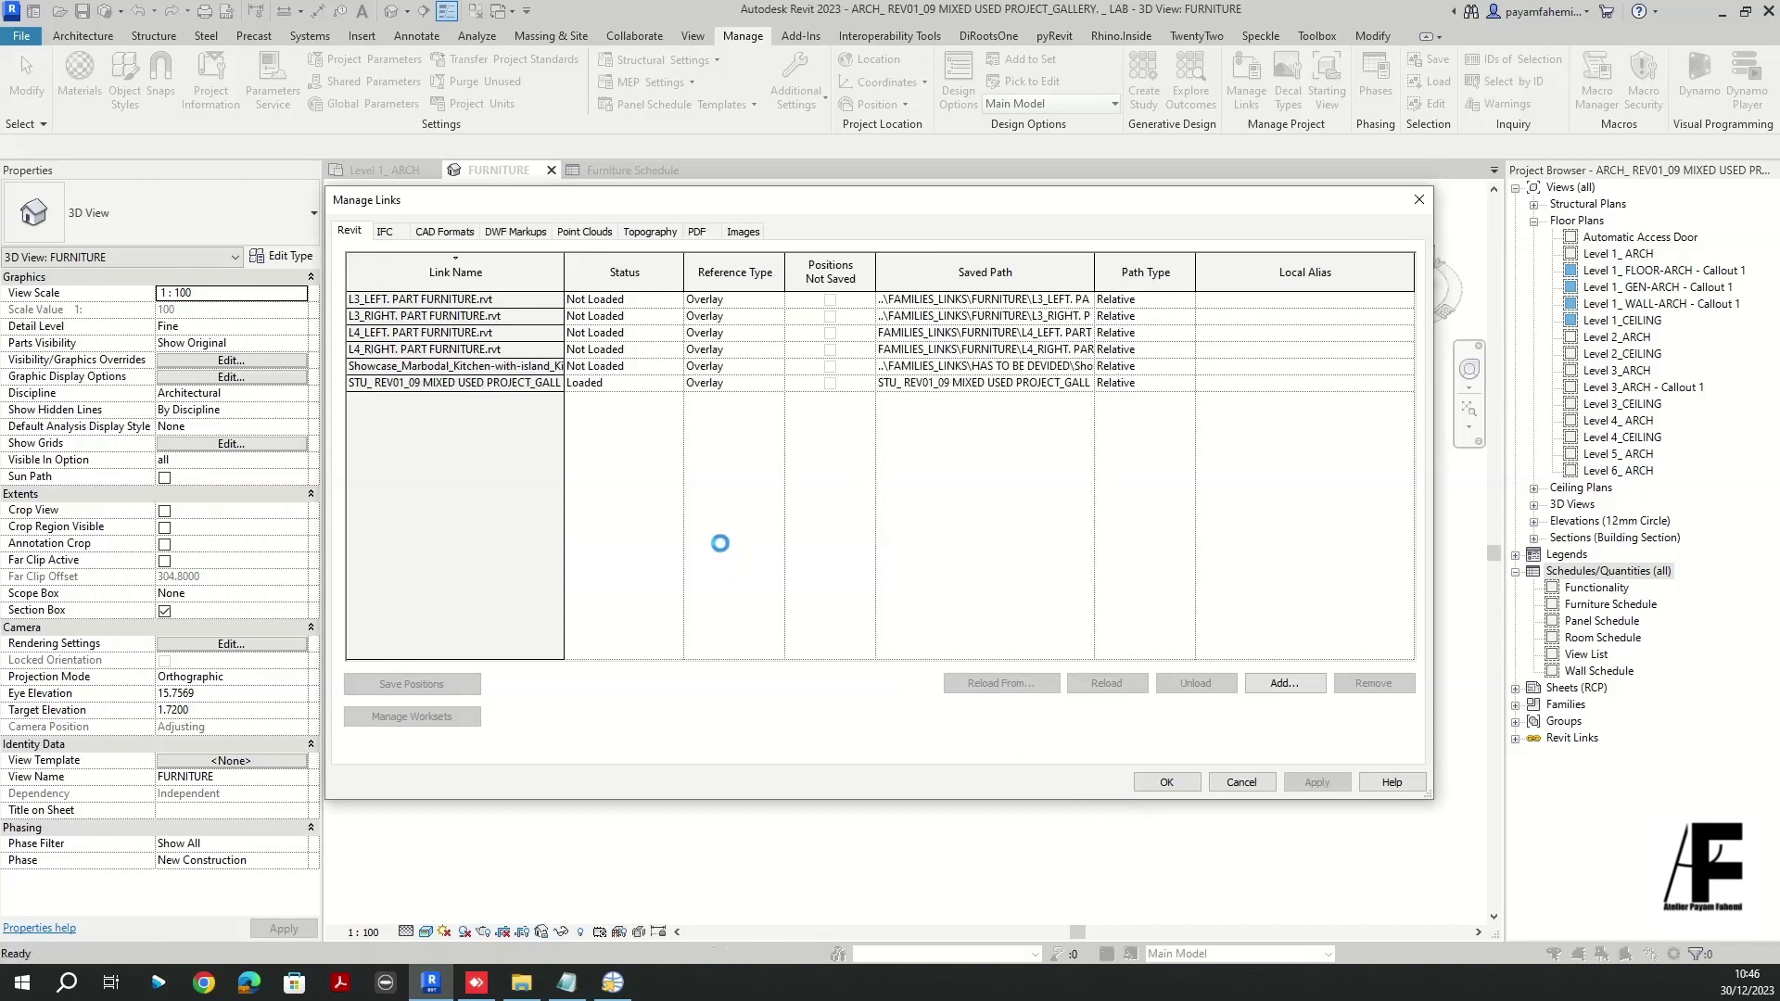
pyautogui.click(1170, 784)
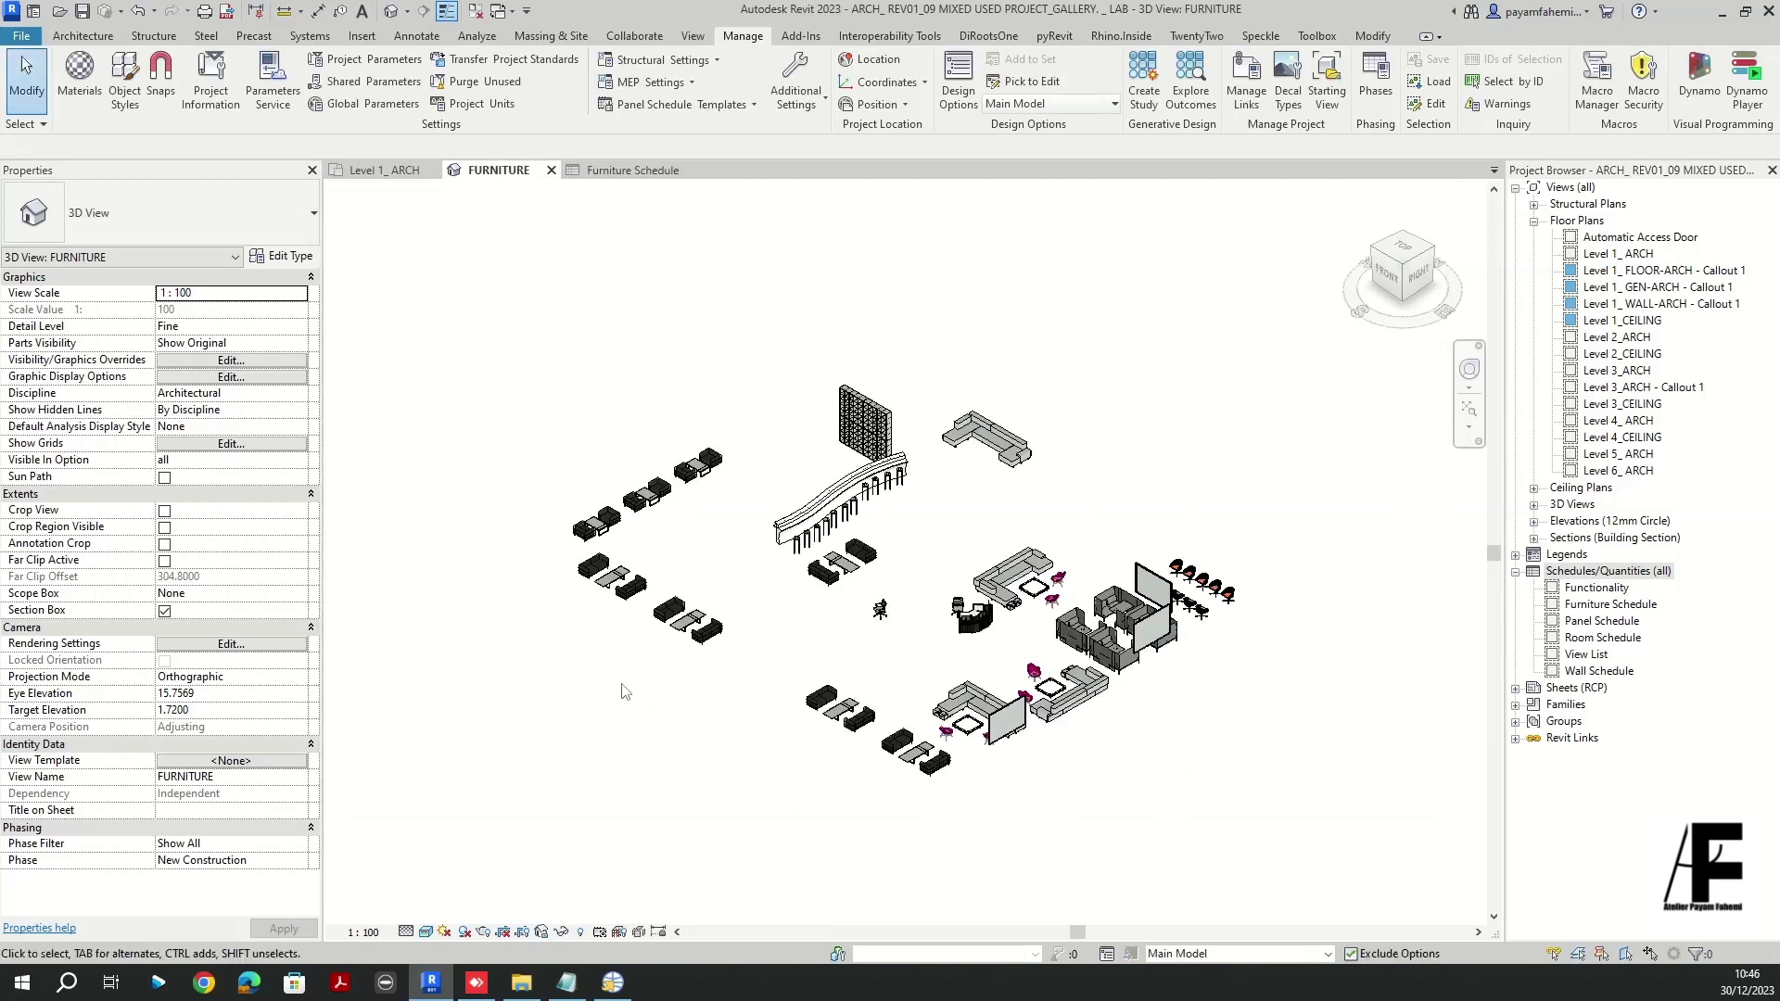
# - Turn on visibility of the Mass category in the FURNITURE 3D view
pyautogui.press('v')
pyautogui.press('g')
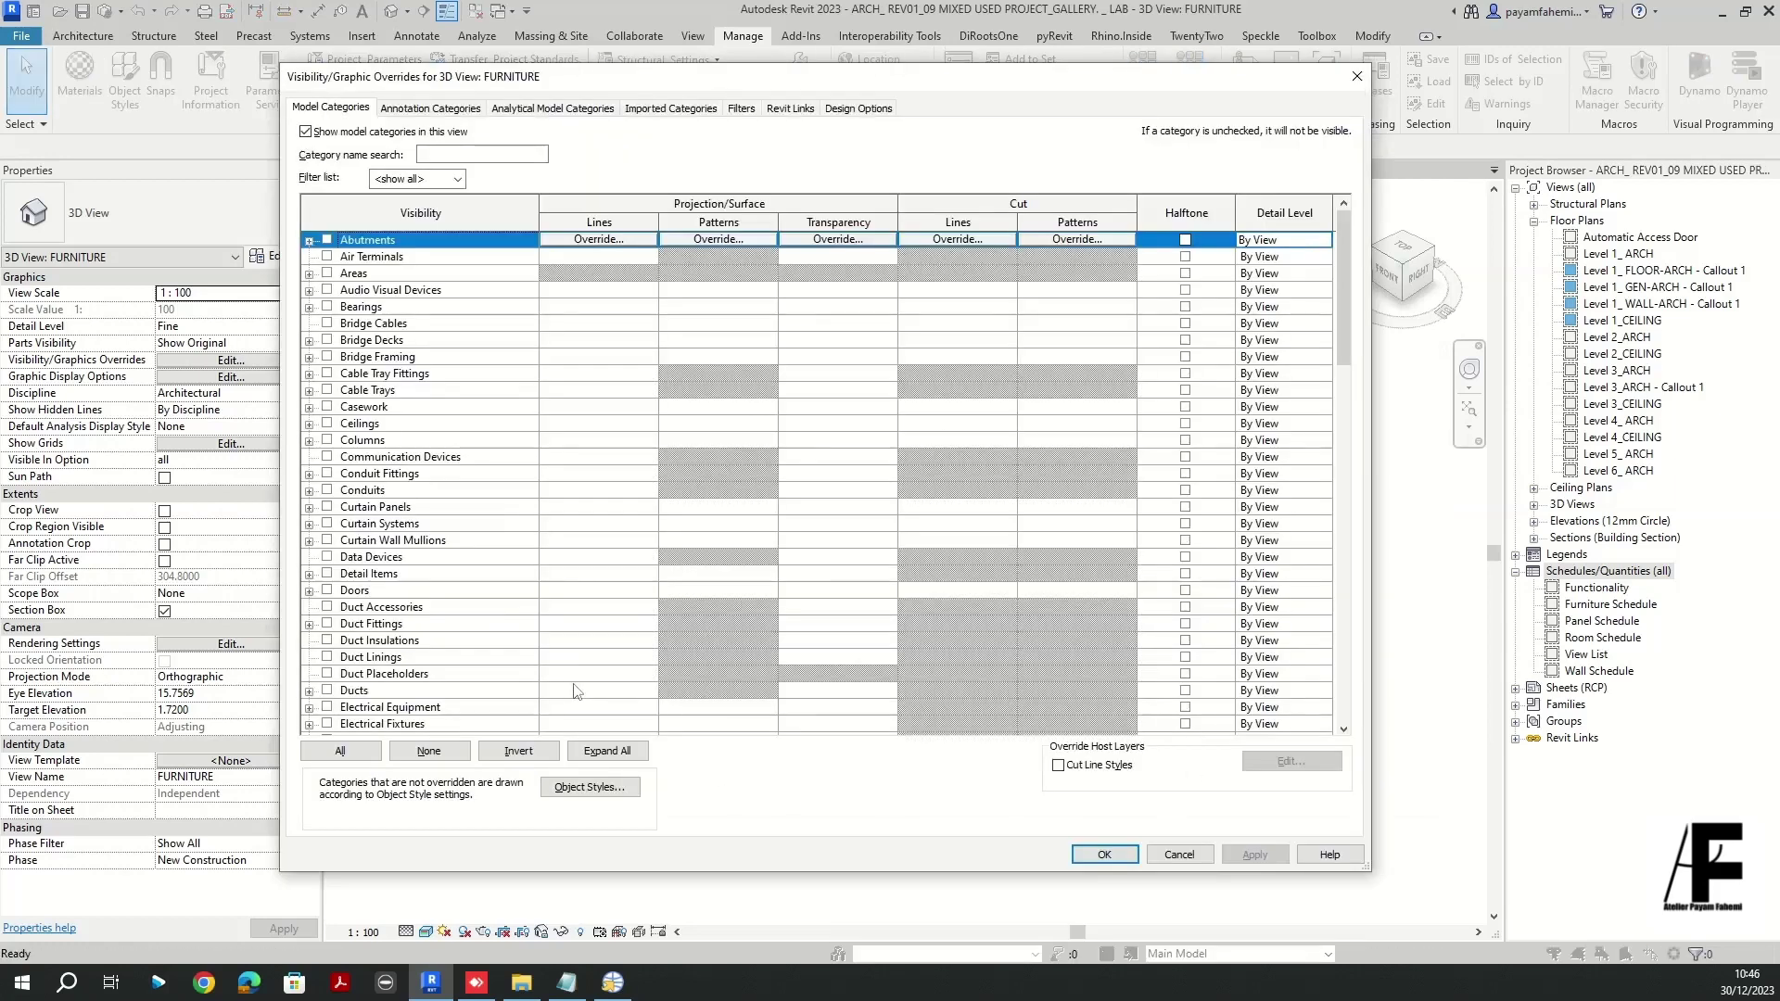
pyautogui.click(394, 422)
pyautogui.moveTo(1343, 332); pyautogui.dragTo(1335, 525)
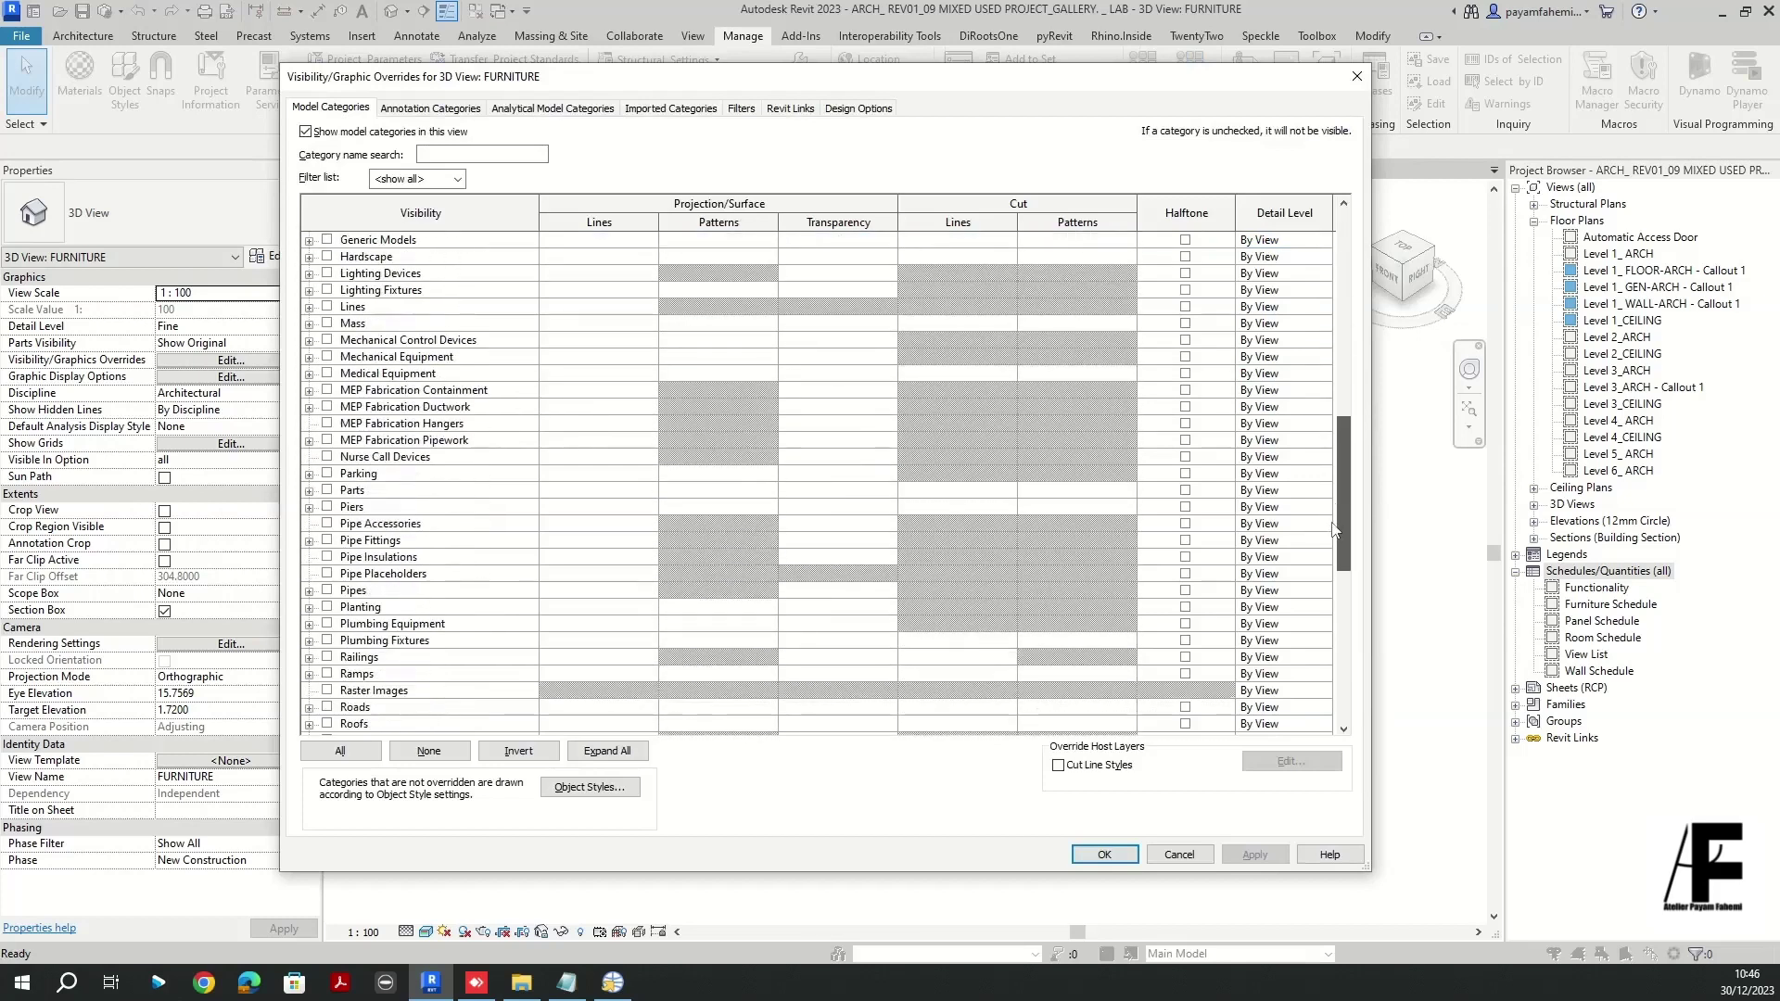
pyautogui.click(327, 323)
pyautogui.click(1104, 854)
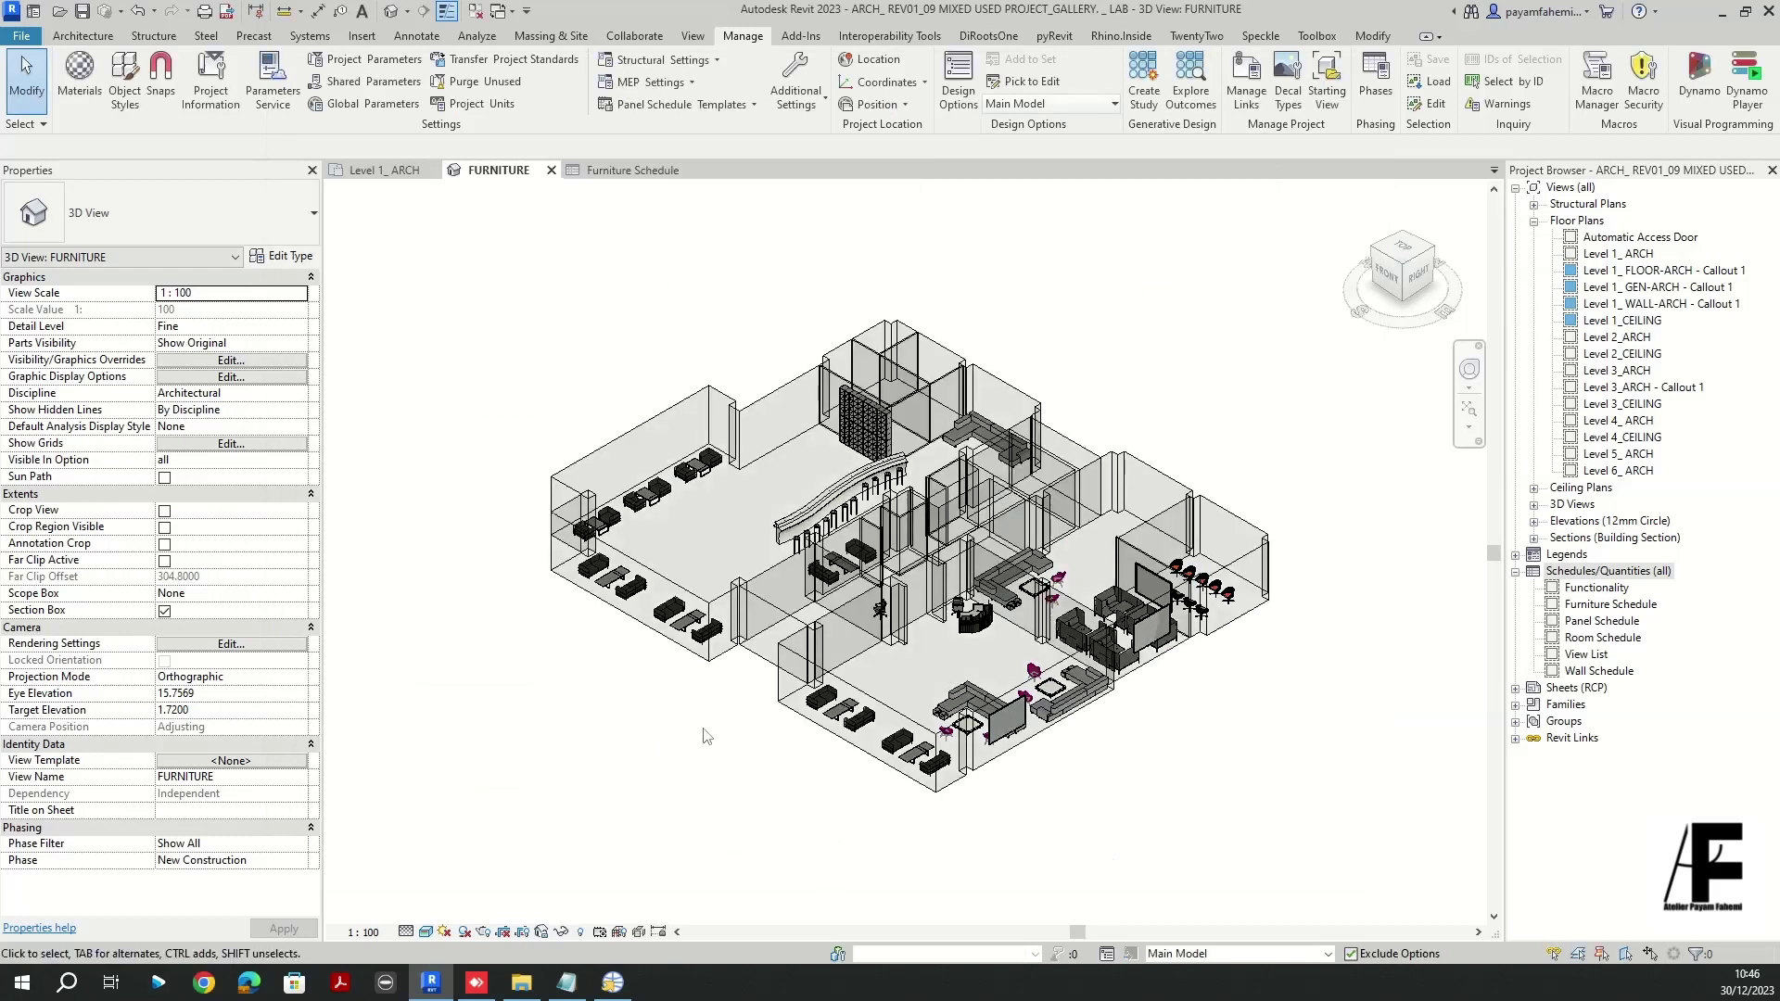
# - Check the instance and type properties of the linked MASS.rvt model
pyautogui.click(670, 554)
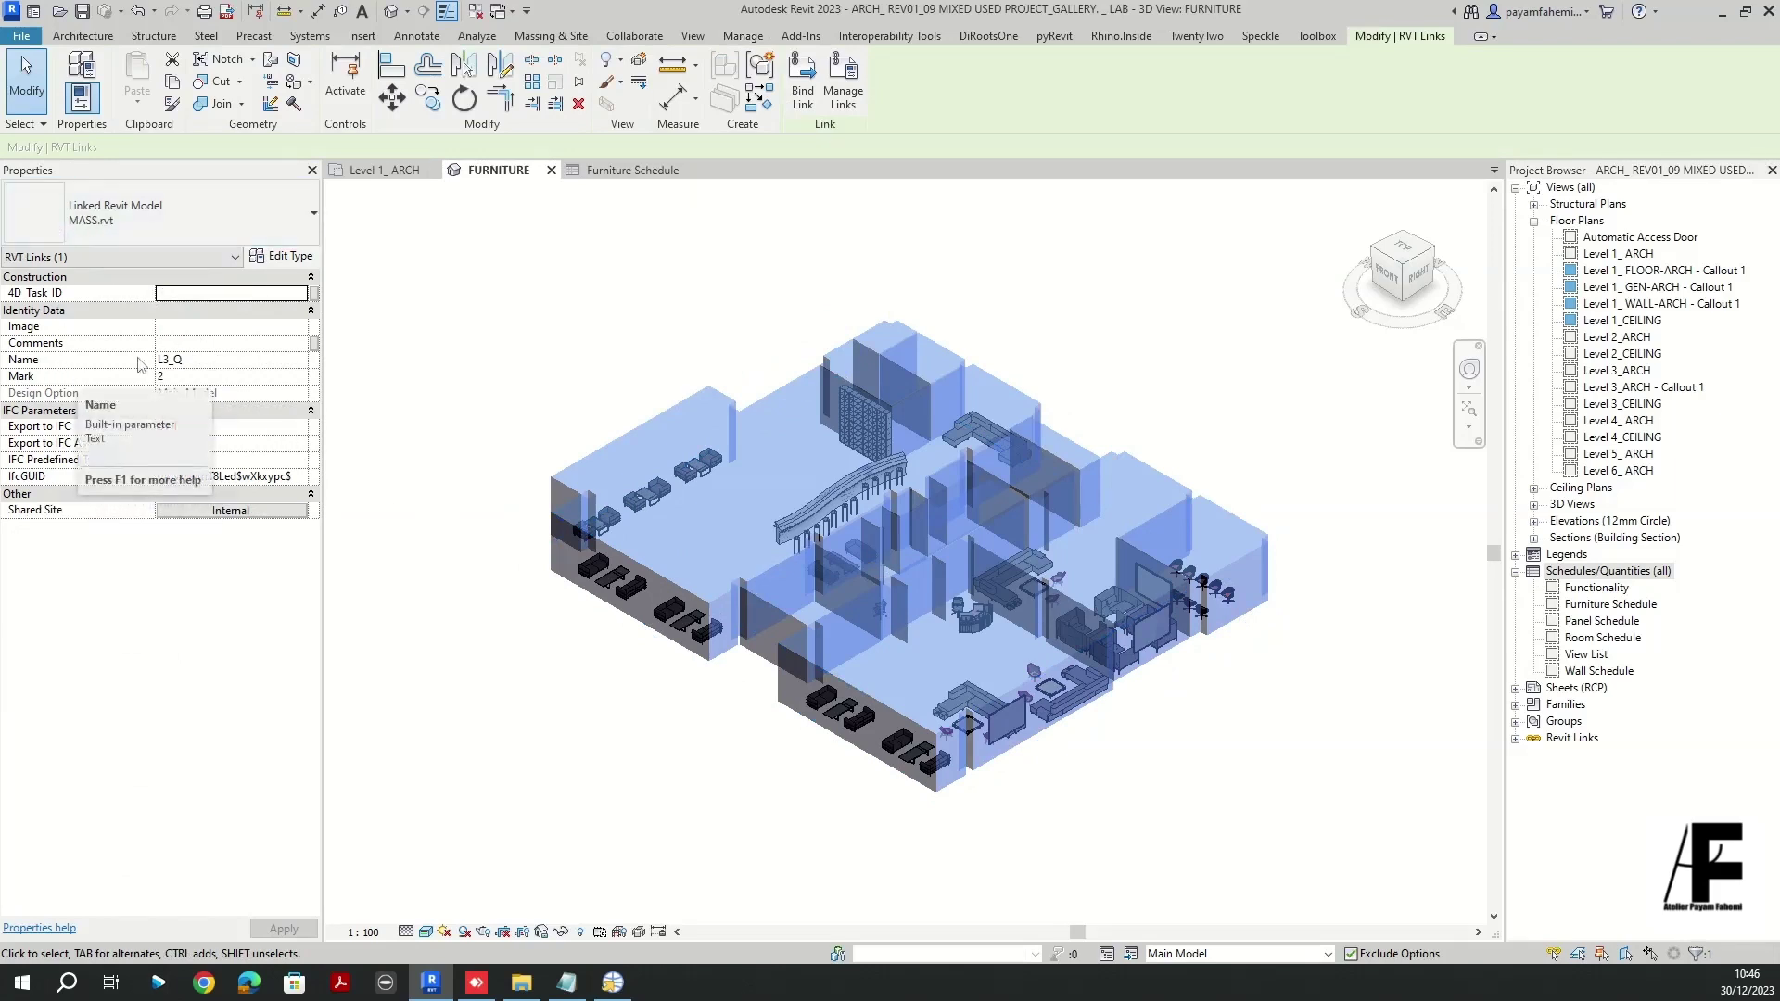
pyautogui.click(281, 257)
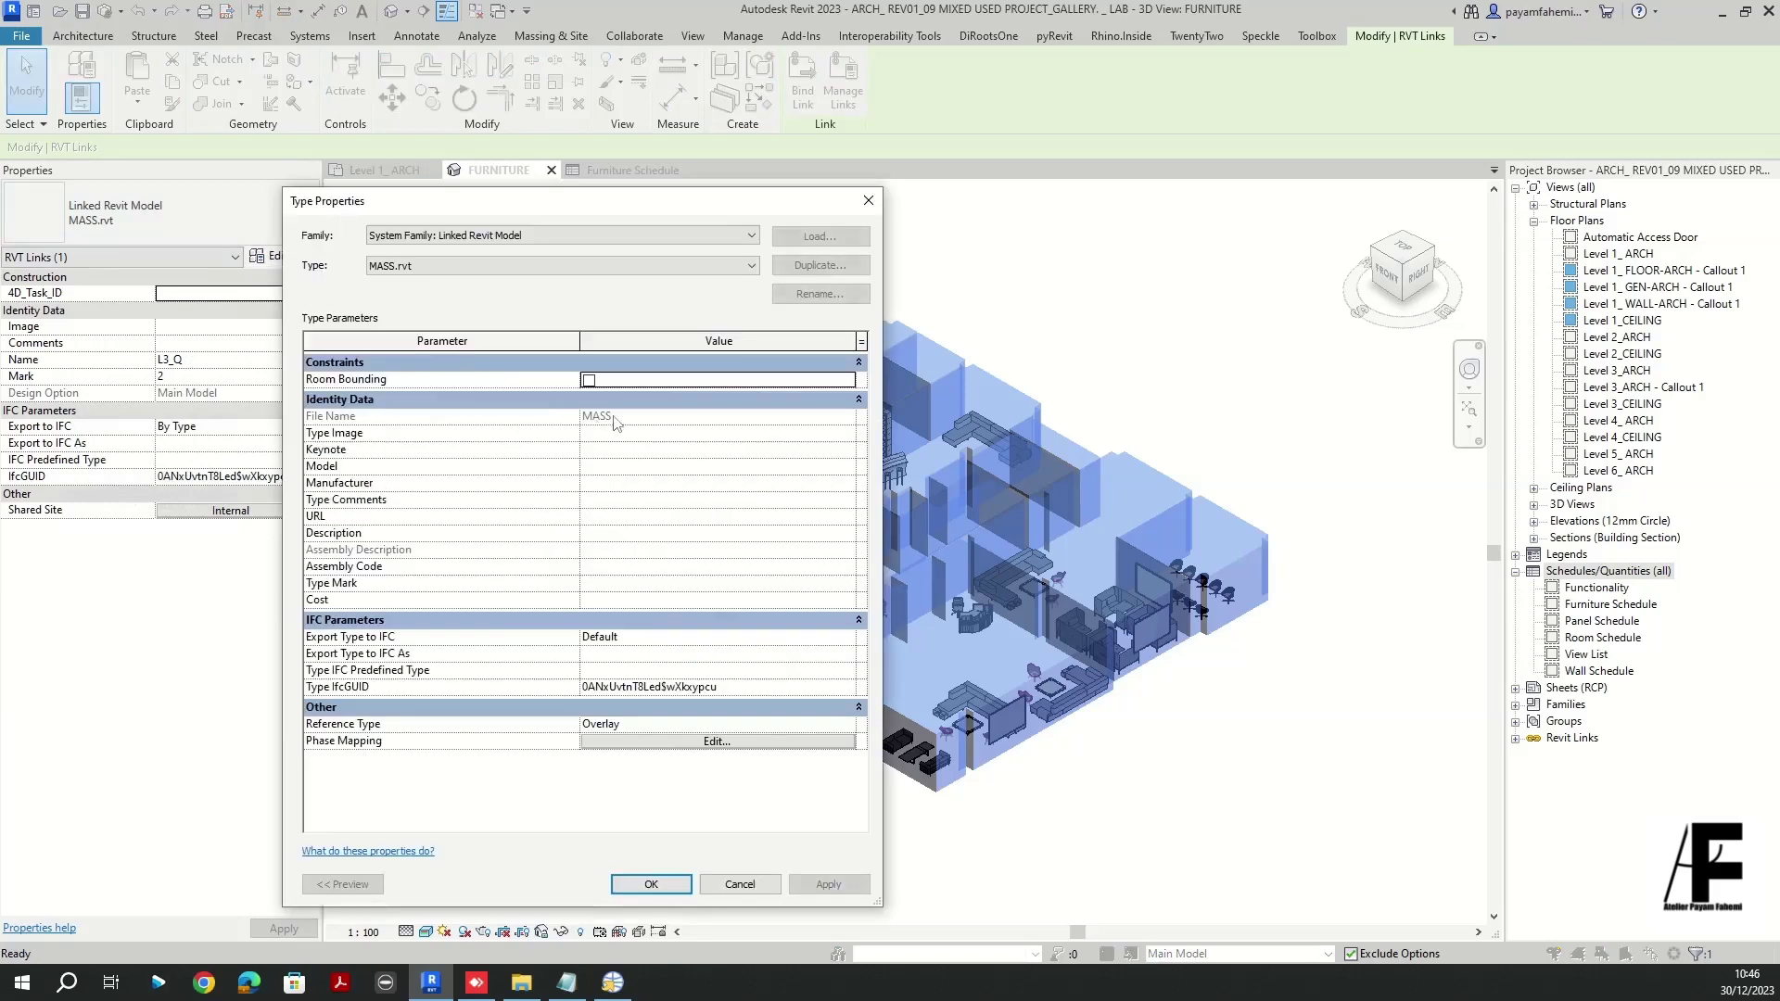
pyautogui.click(868, 200)
pyautogui.click(1020, 246)
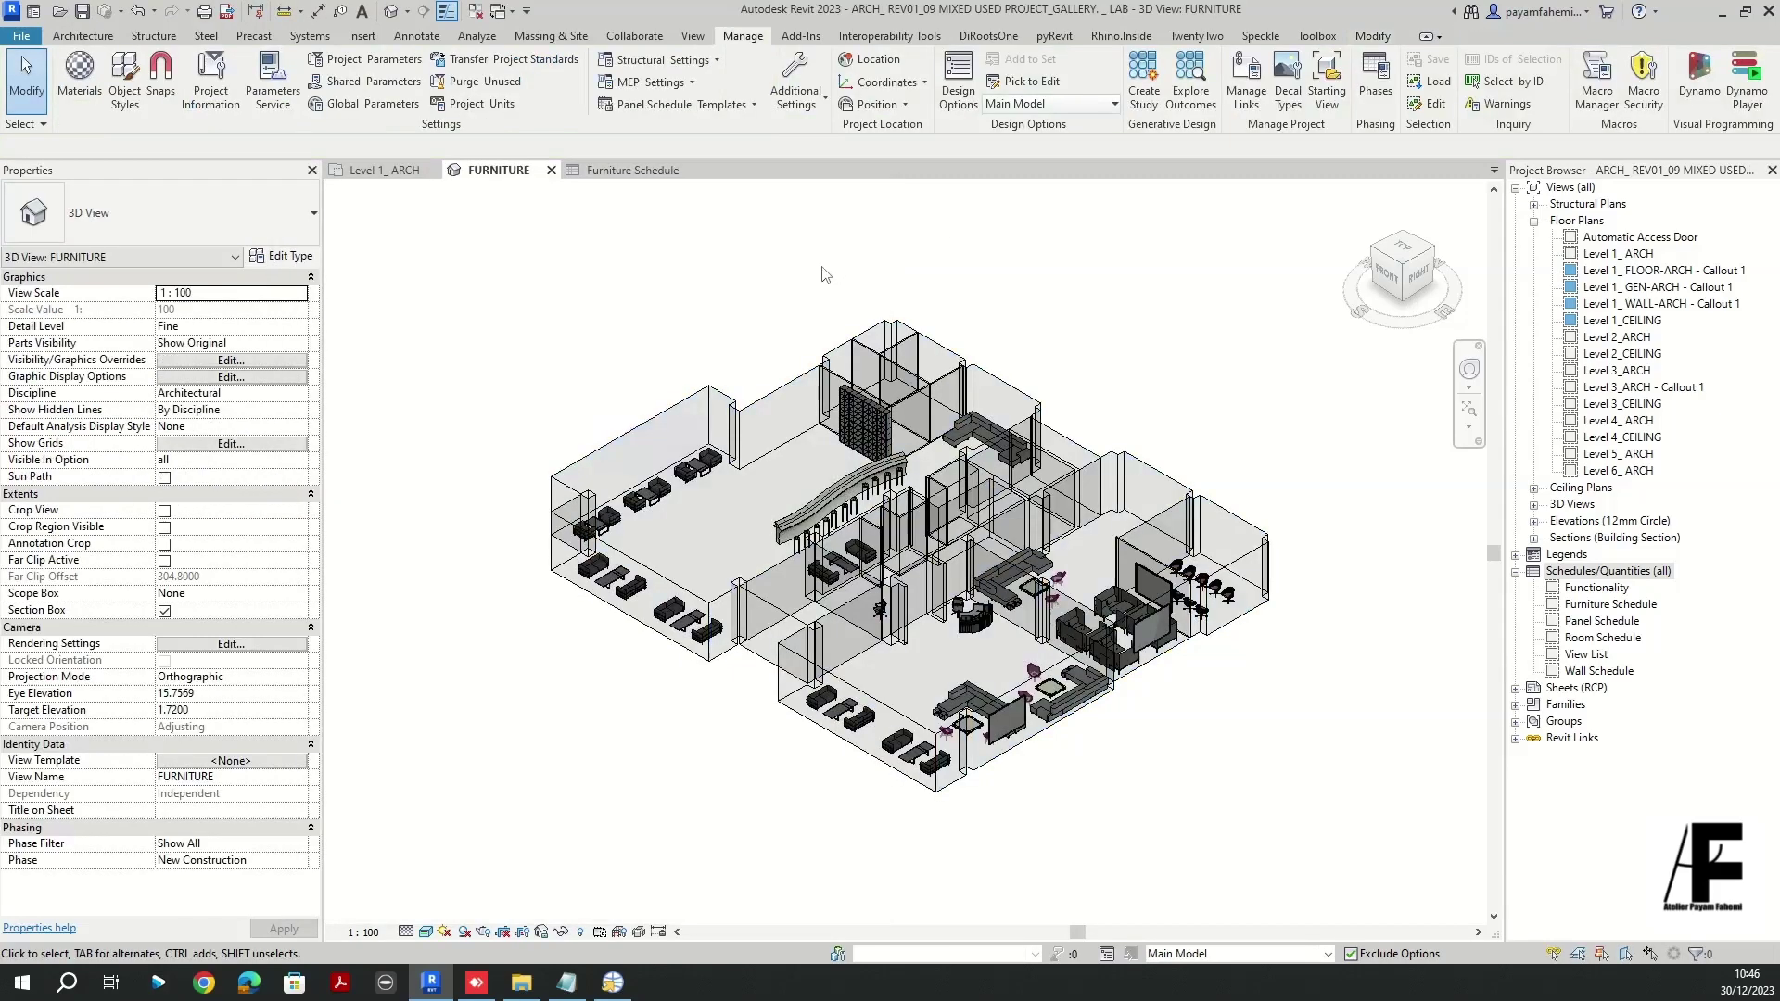
# - Open the Toolbox add-in's Parameter Link tool and reposition its window over the model
pyautogui.click(1317, 36)
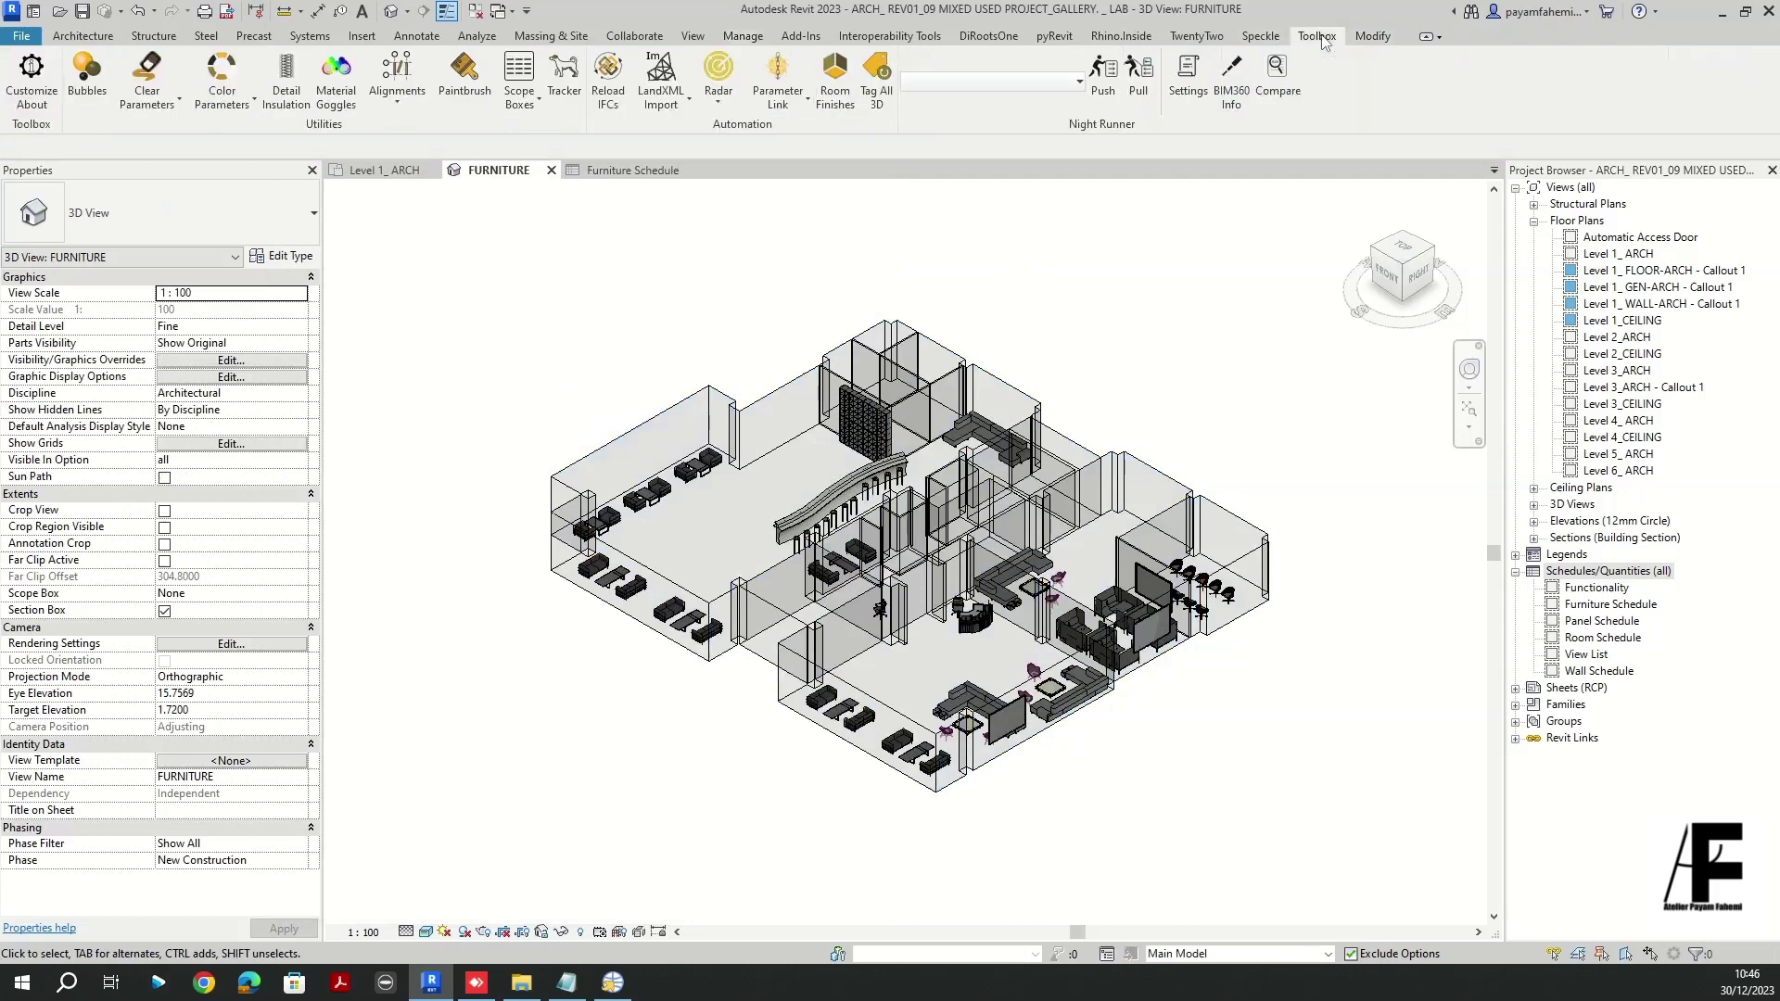
pyautogui.click(791, 109)
pyautogui.click(799, 136)
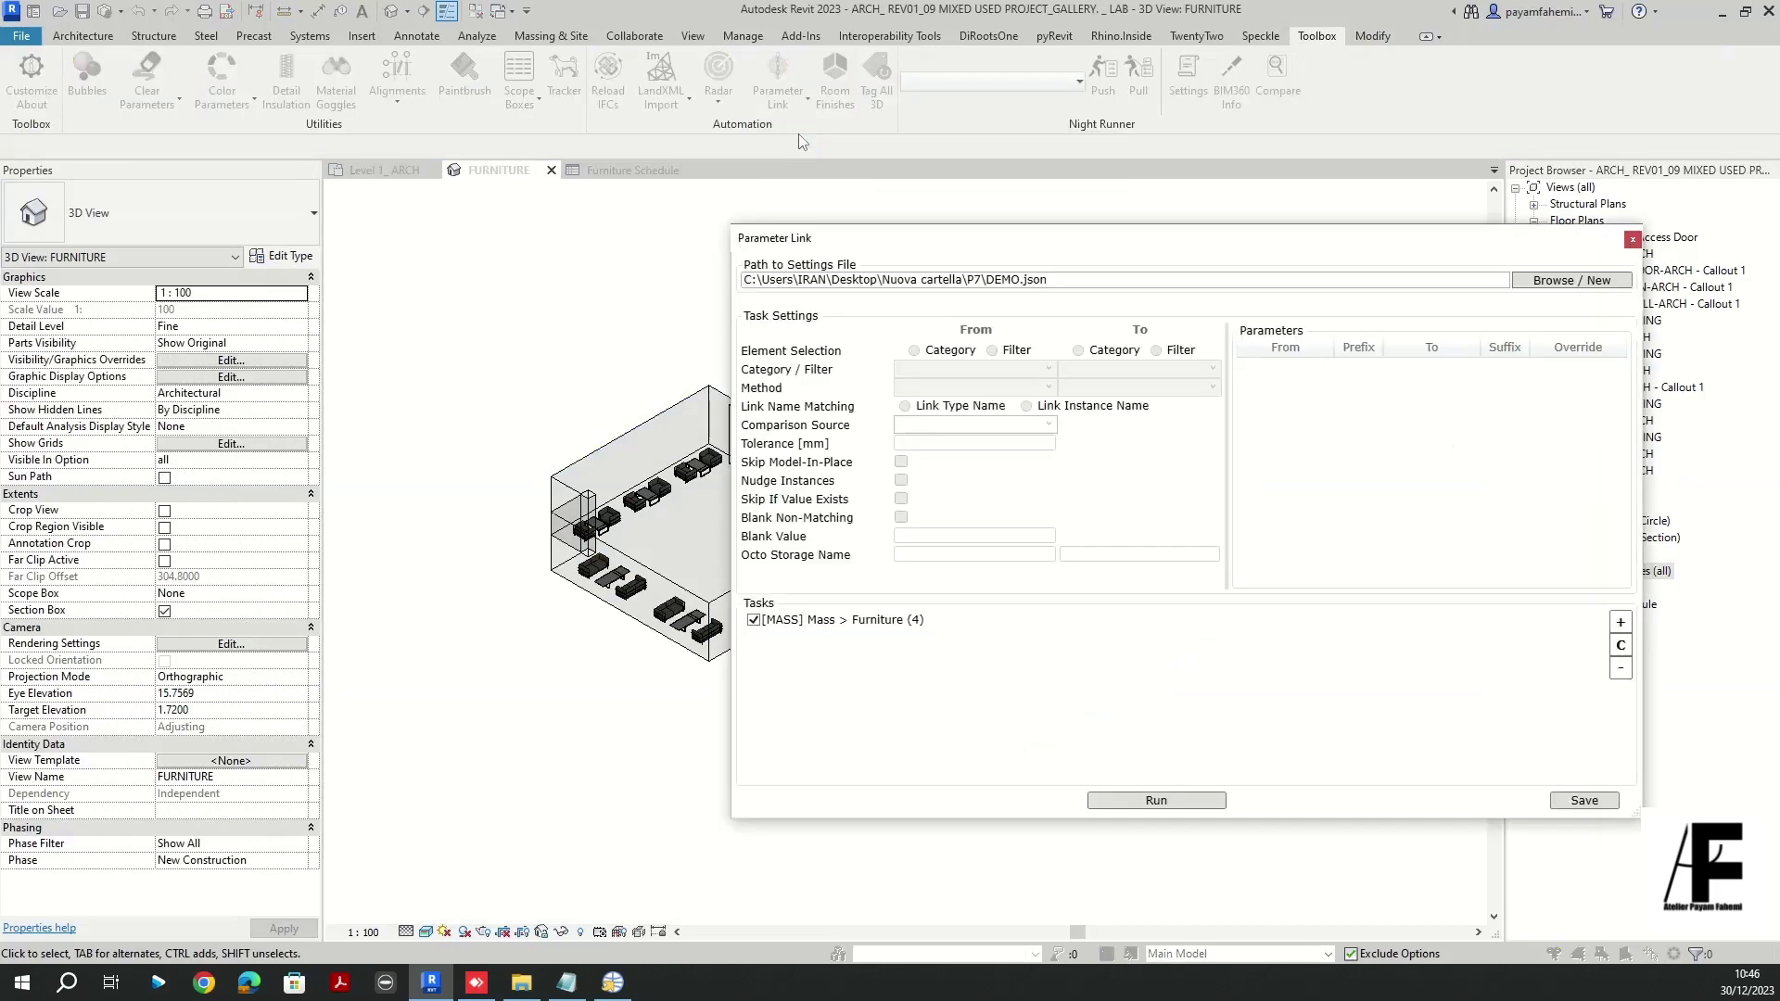
pyautogui.moveTo(984, 251); pyautogui.dragTo(636, 214)
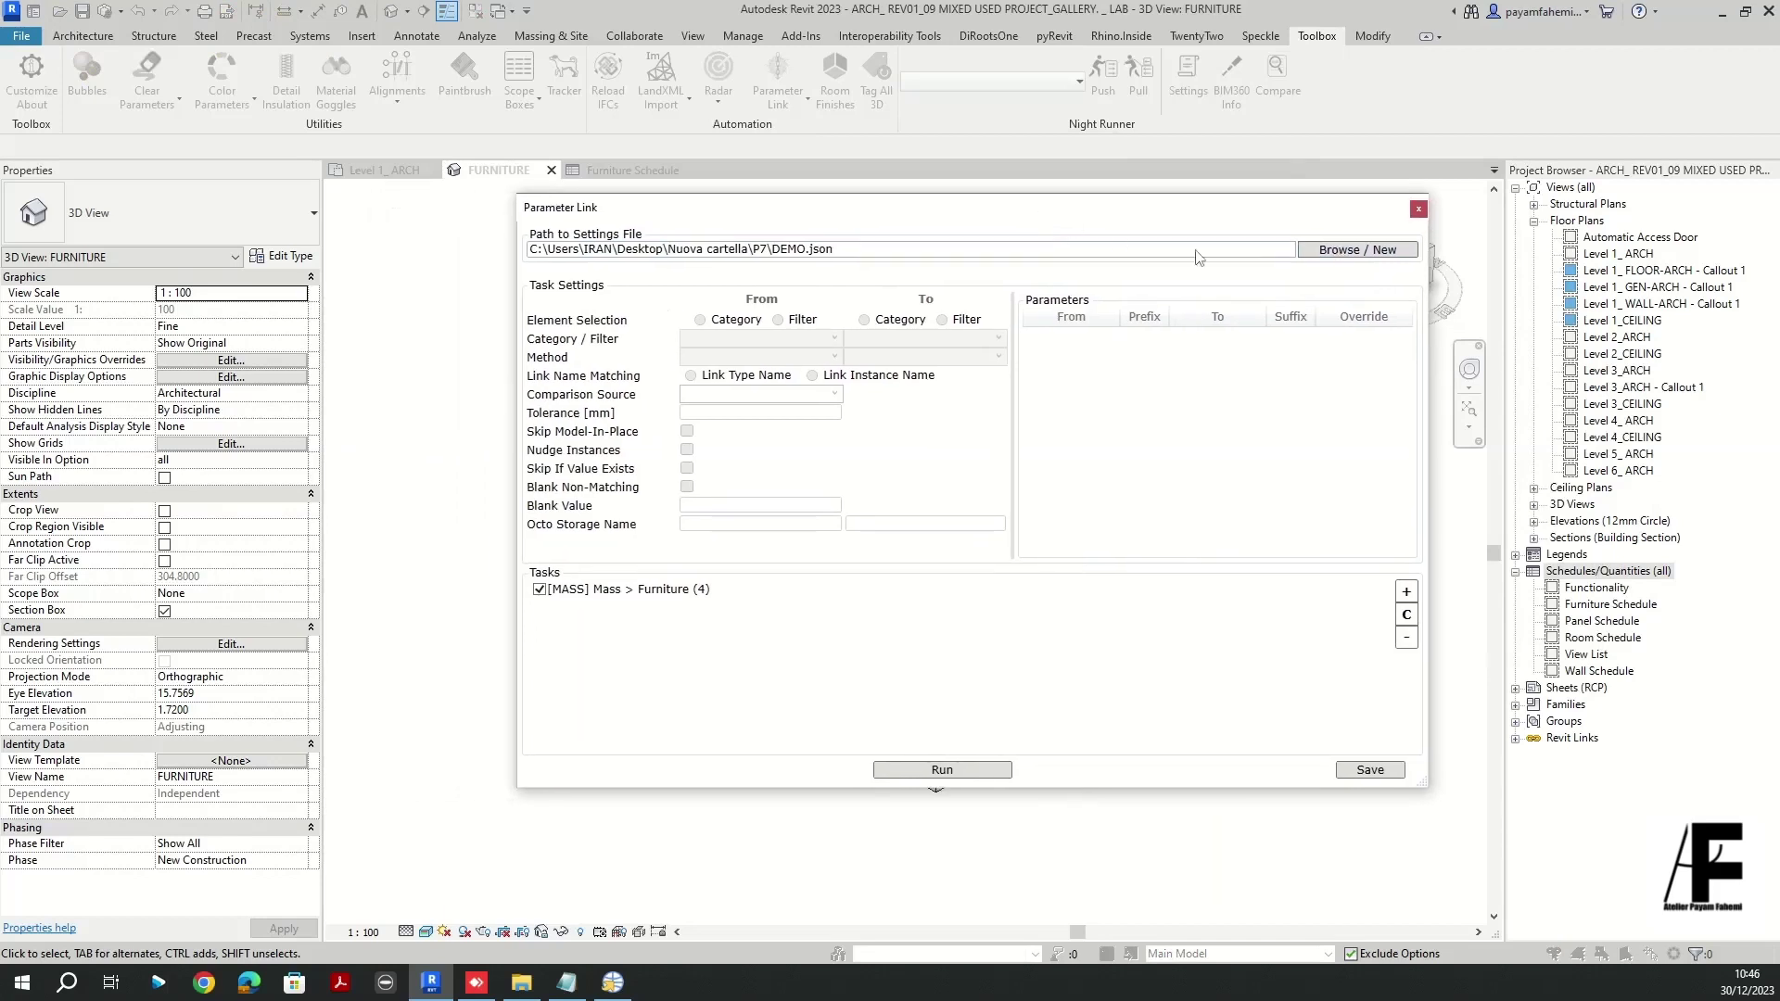
# - Create a new Parameter Link settings file named DEMO_ver03.json in the P7 folder
pyautogui.click(1320, 258)
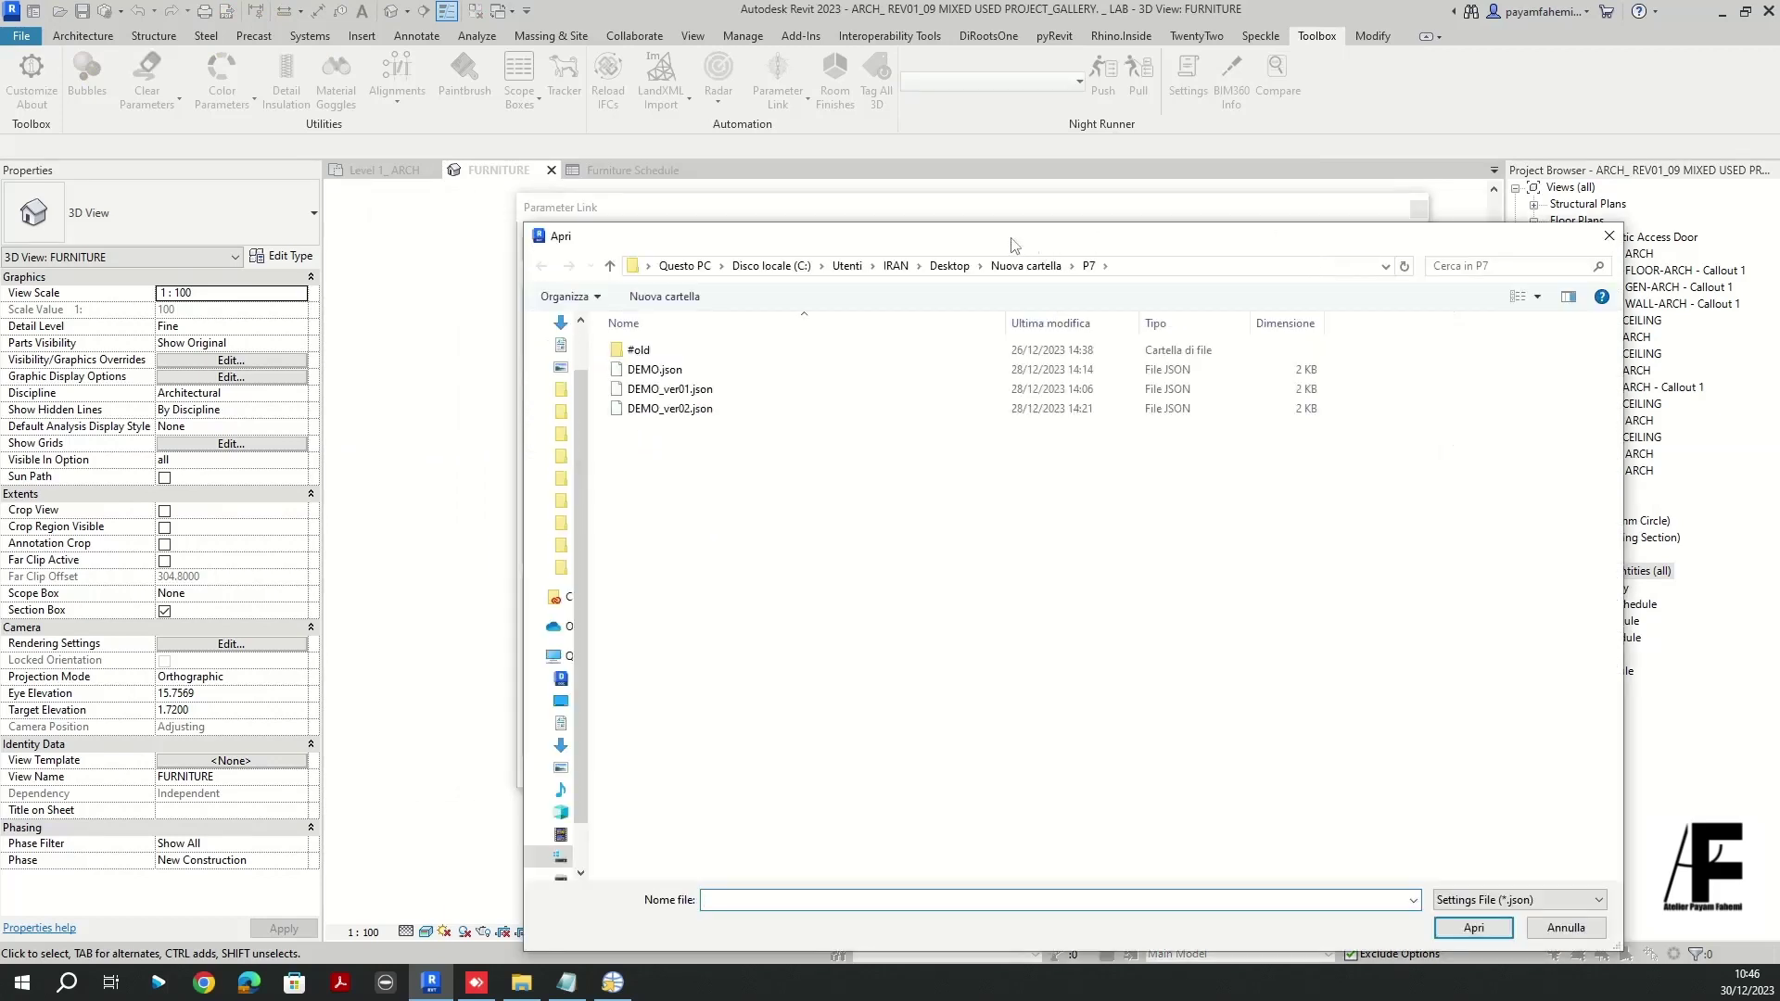
pyautogui.moveTo(1021, 243); pyautogui.dragTo(961, 162)
pyautogui.click(608, 326)
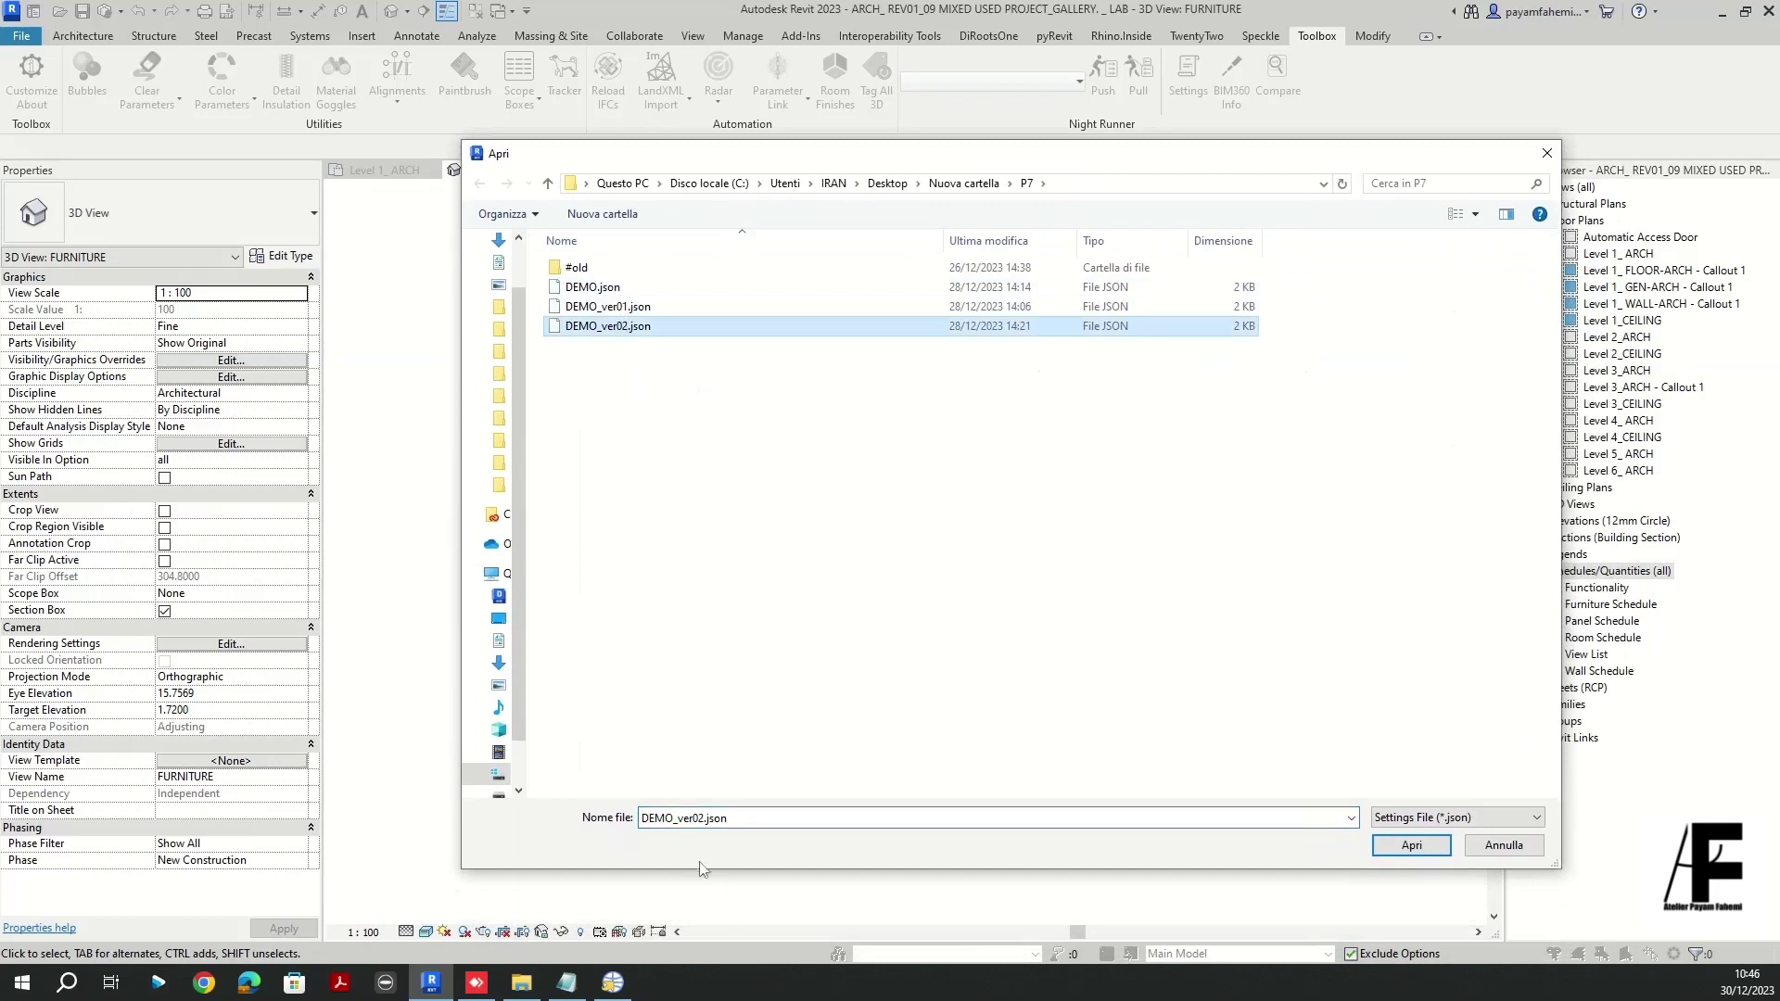
pyautogui.doubleClick(697, 820)
pyautogui.click(702, 817)
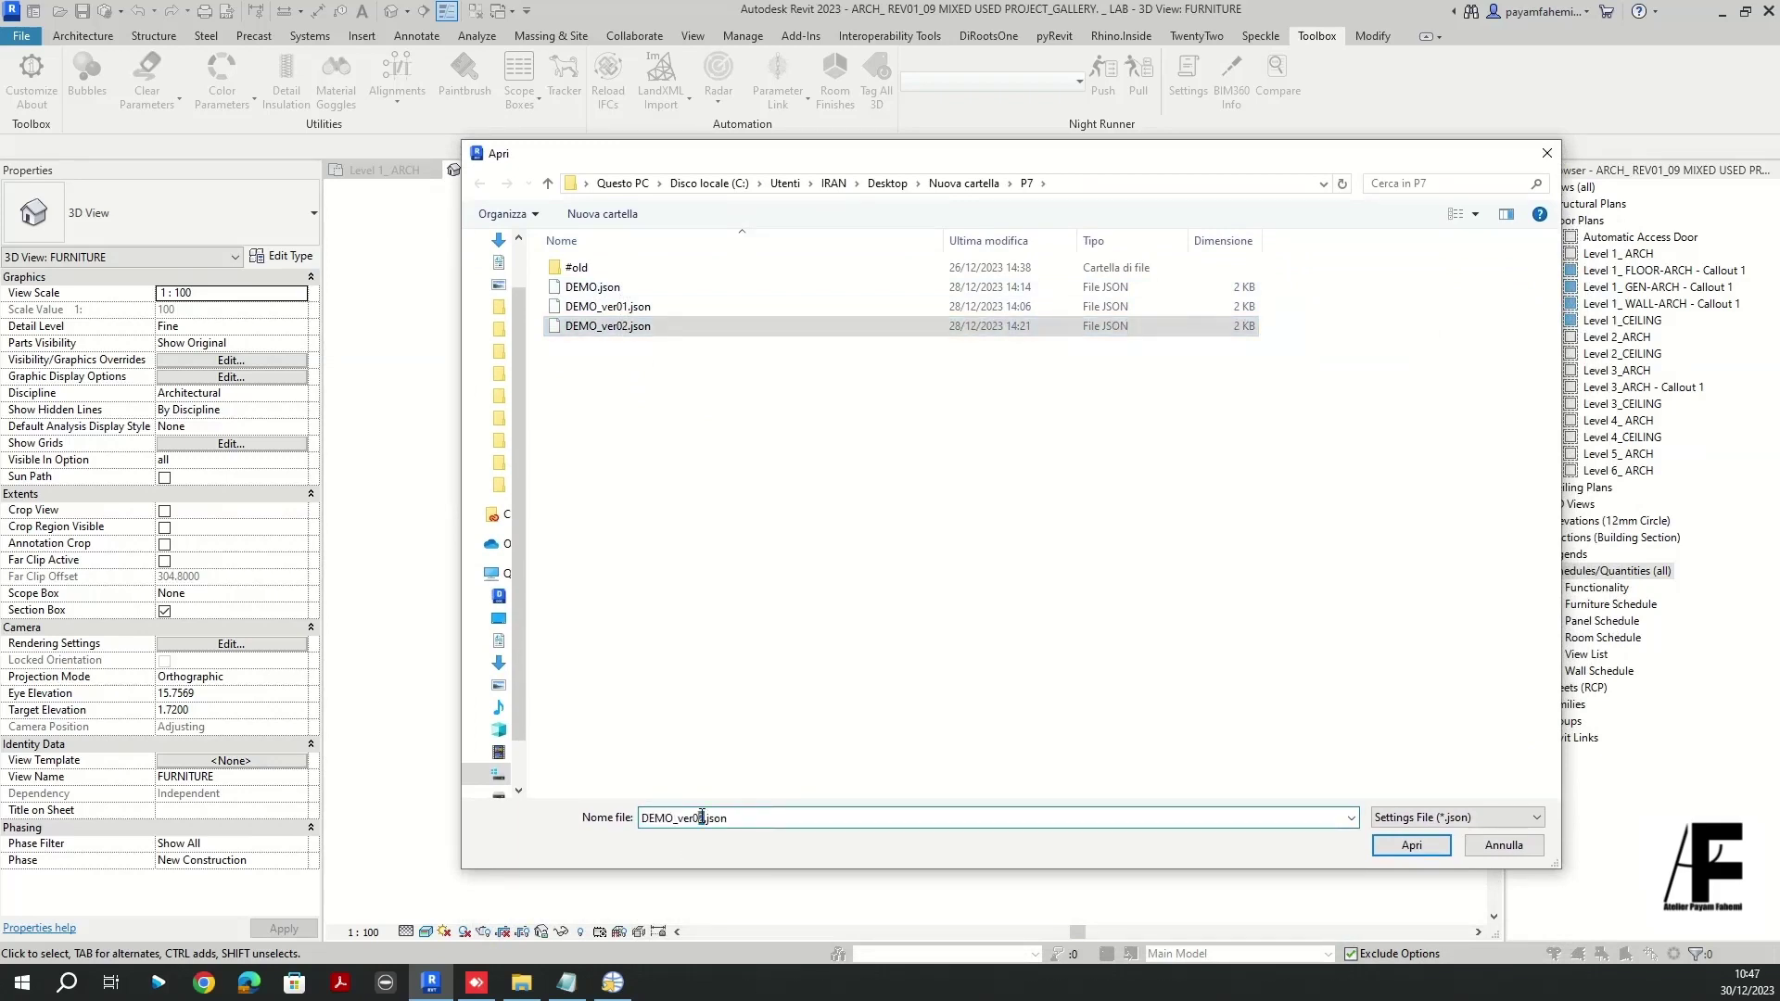
pyautogui.write('3')
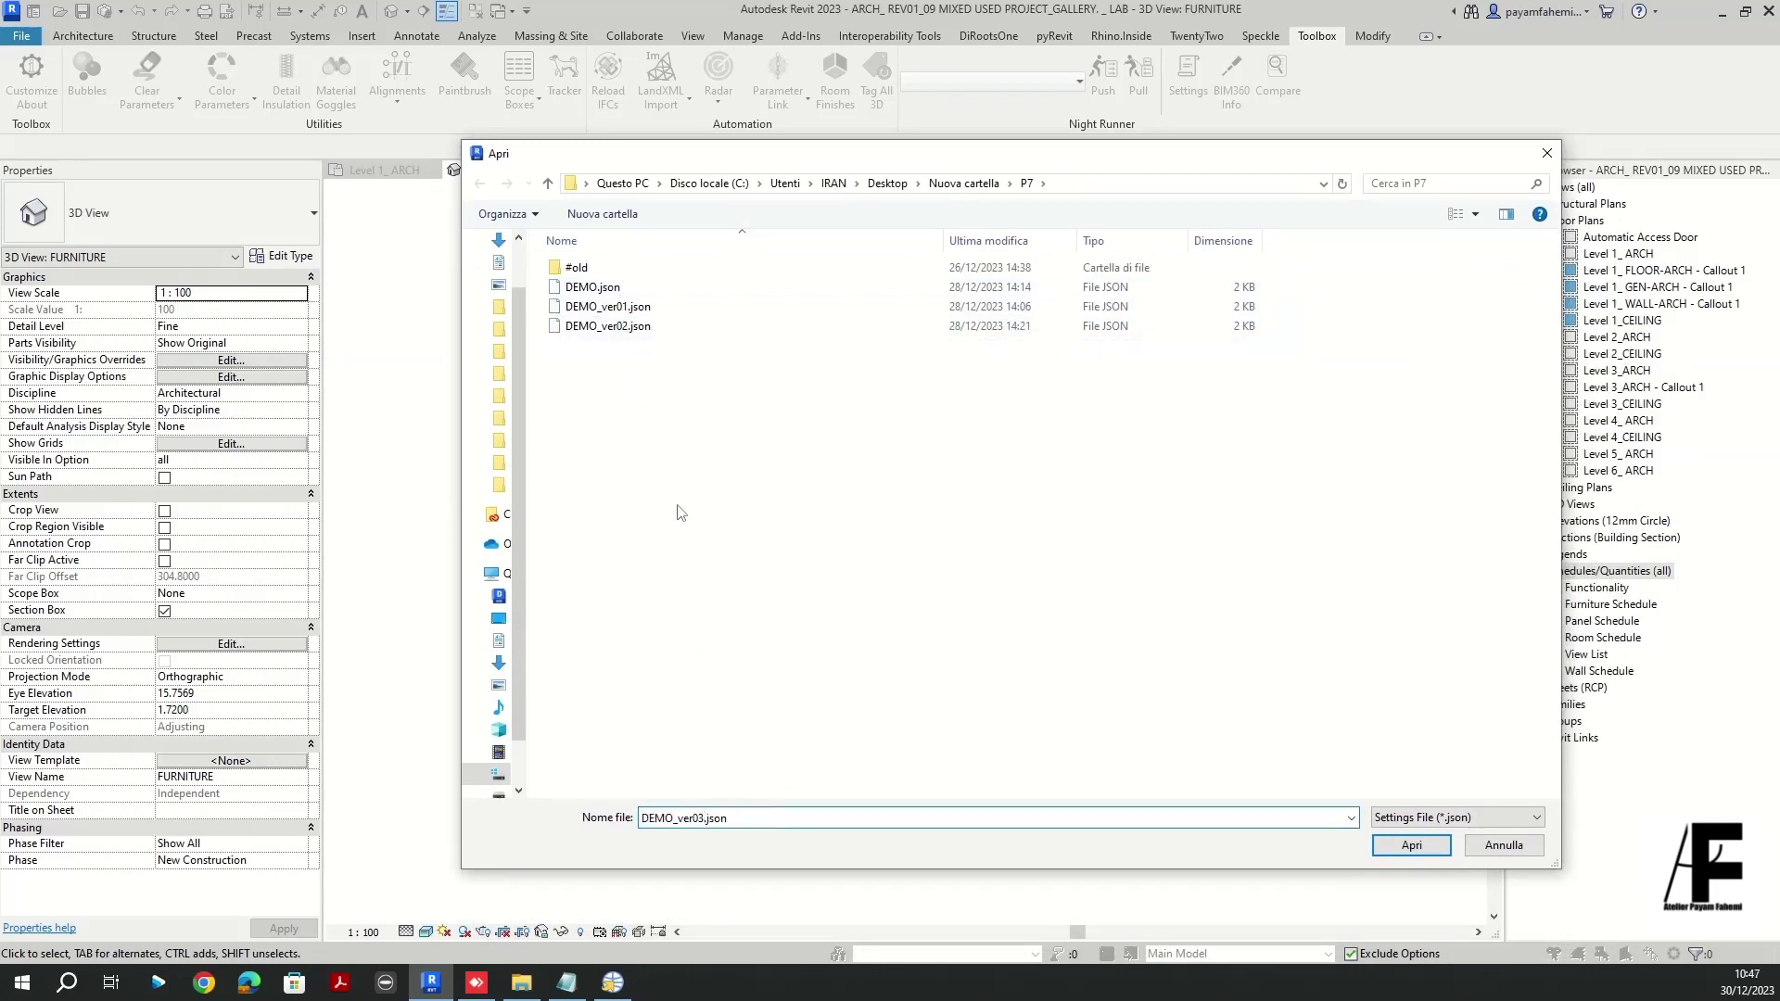
pyautogui.click(1409, 844)
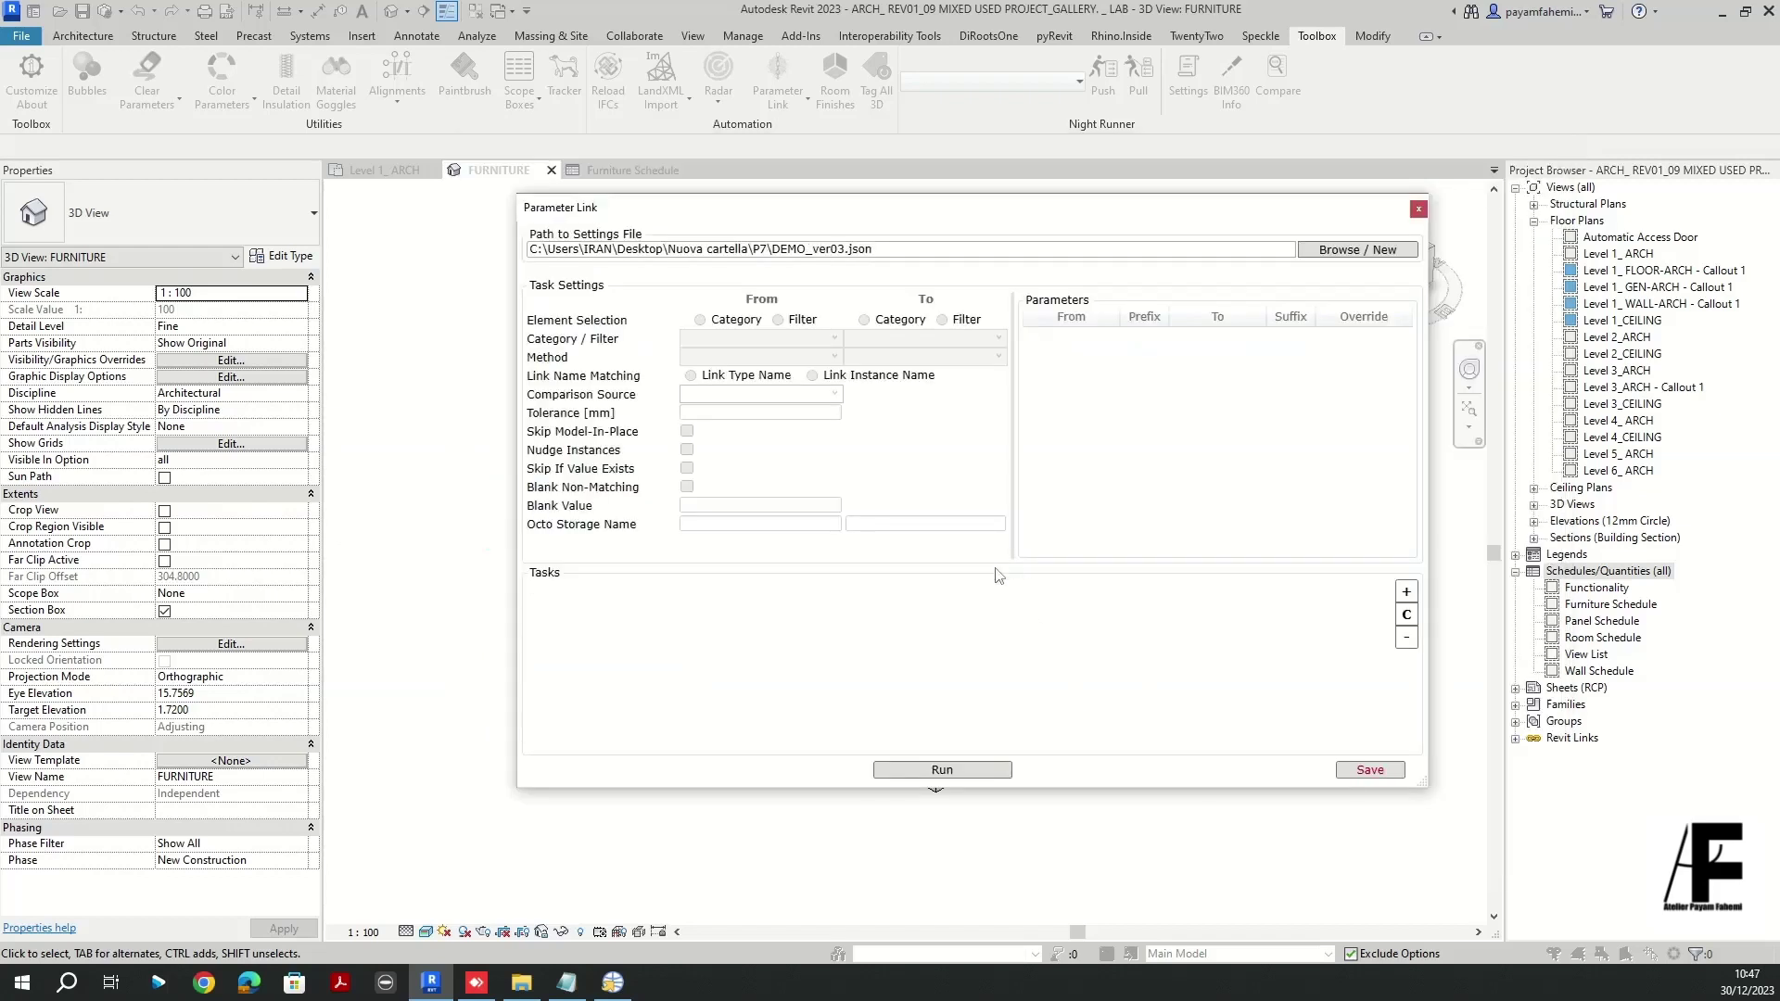
pyautogui.moveTo(885, 223); pyautogui.dragTo(1089, 222)
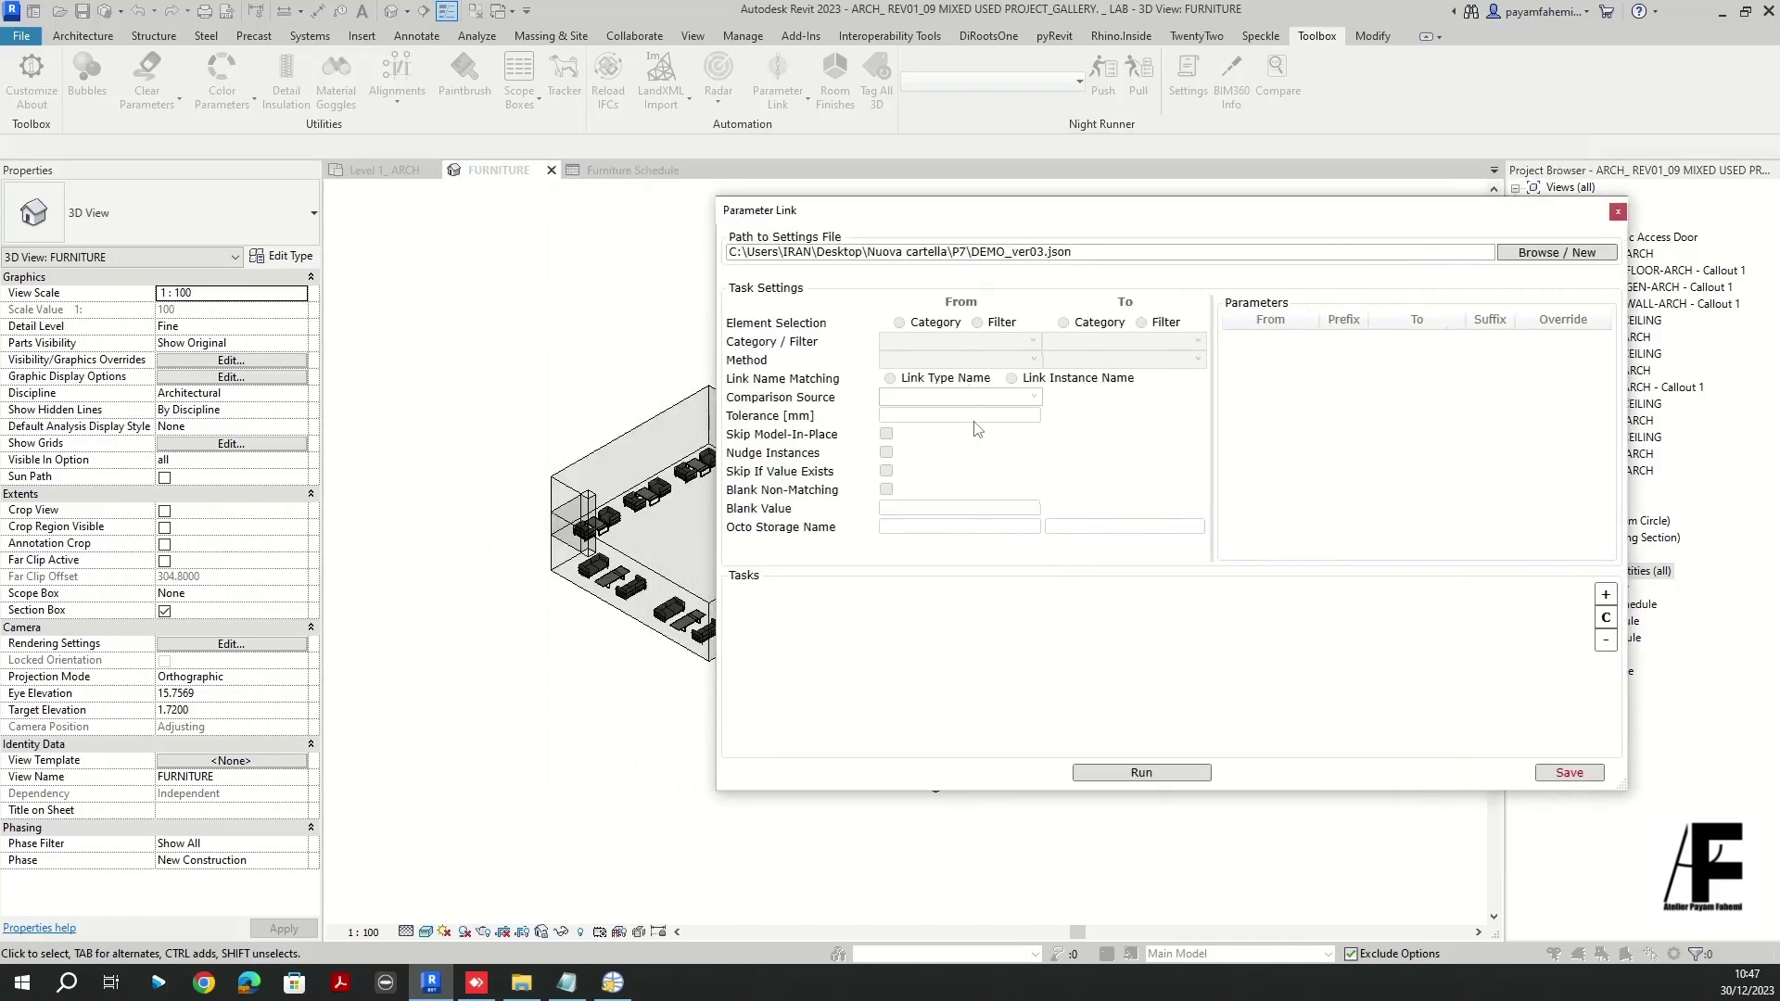
pyautogui.moveTo(890, 223); pyautogui.dragTo(893, 208)
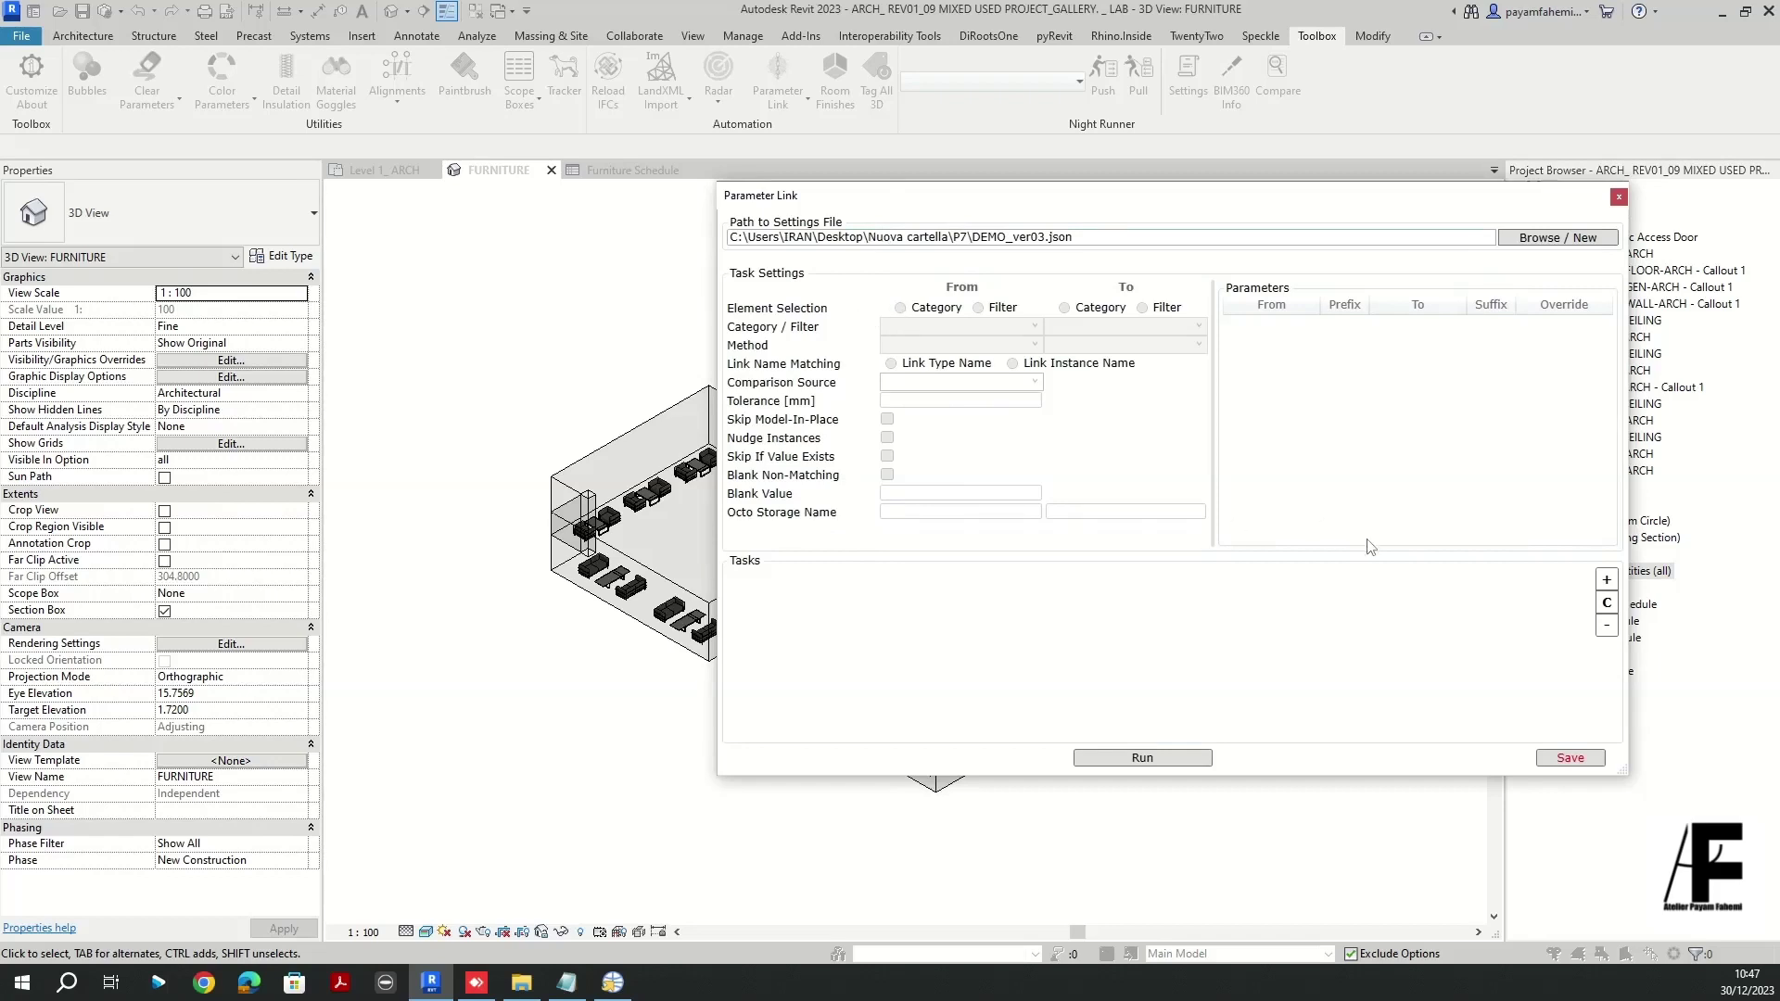
# - Add a Parameter Link task with Mass as the source category and Furniture as the target category
pyautogui.click(1606, 580)
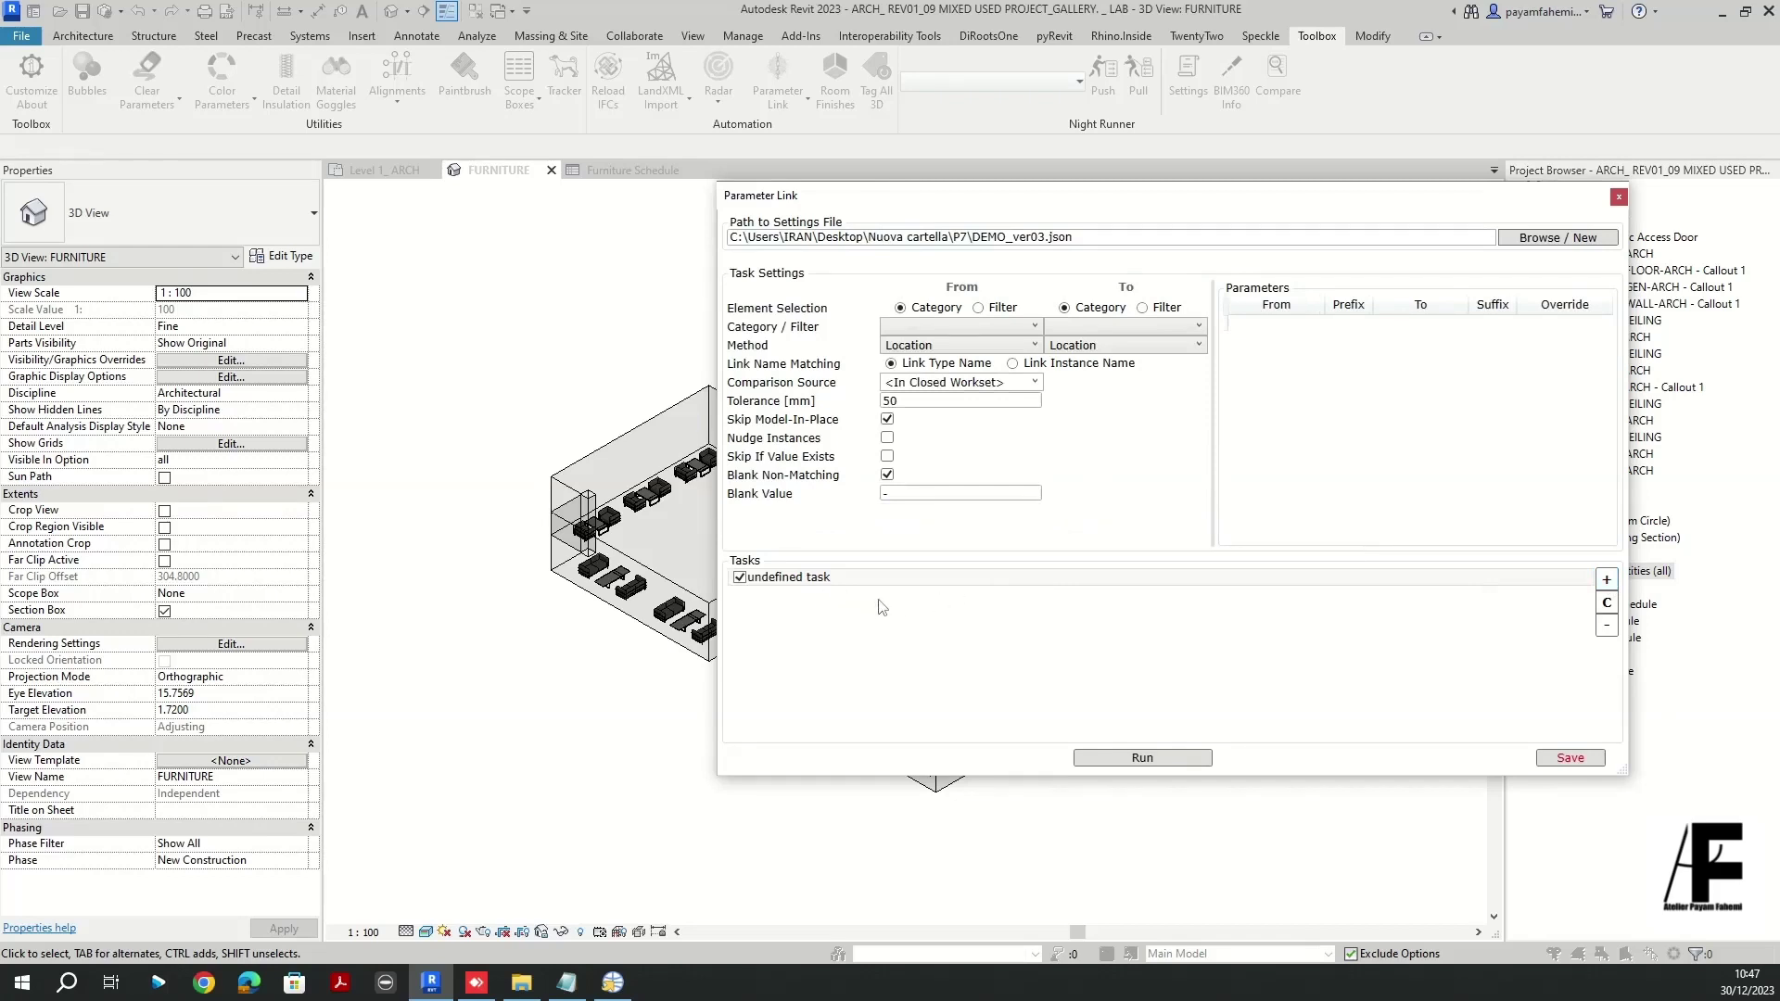
pyautogui.click(938, 327)
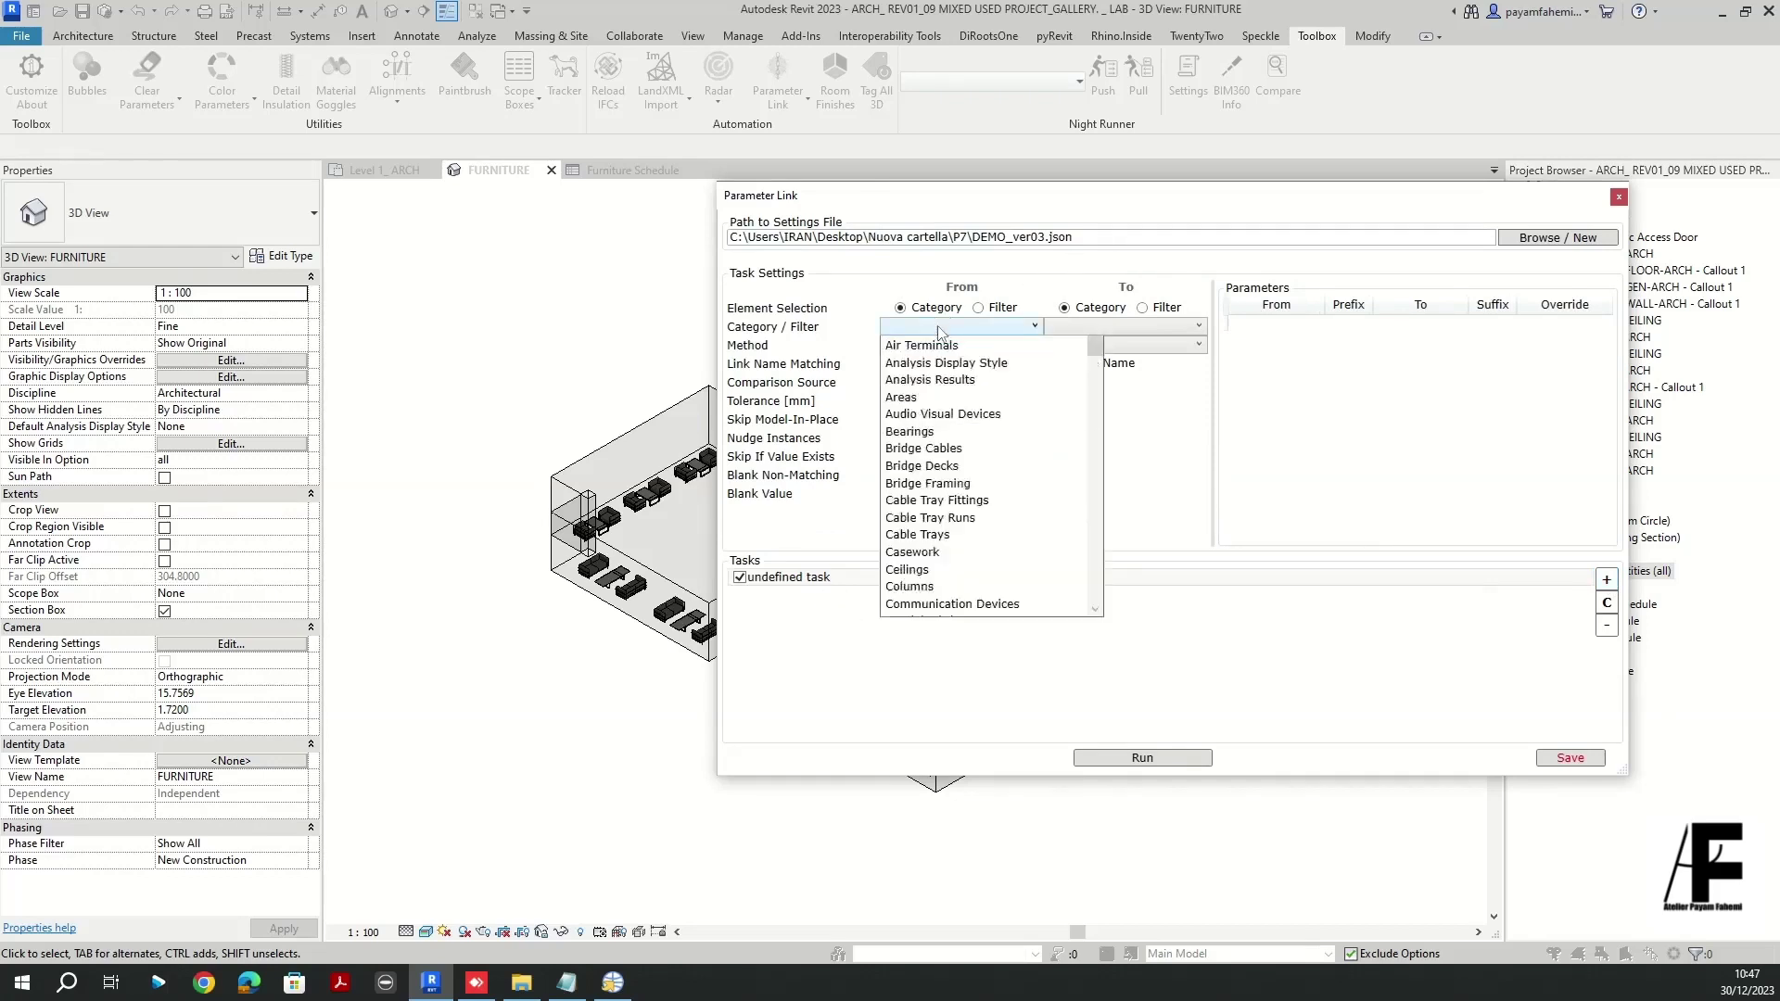
pyautogui.scroll(-15, 925, 438)
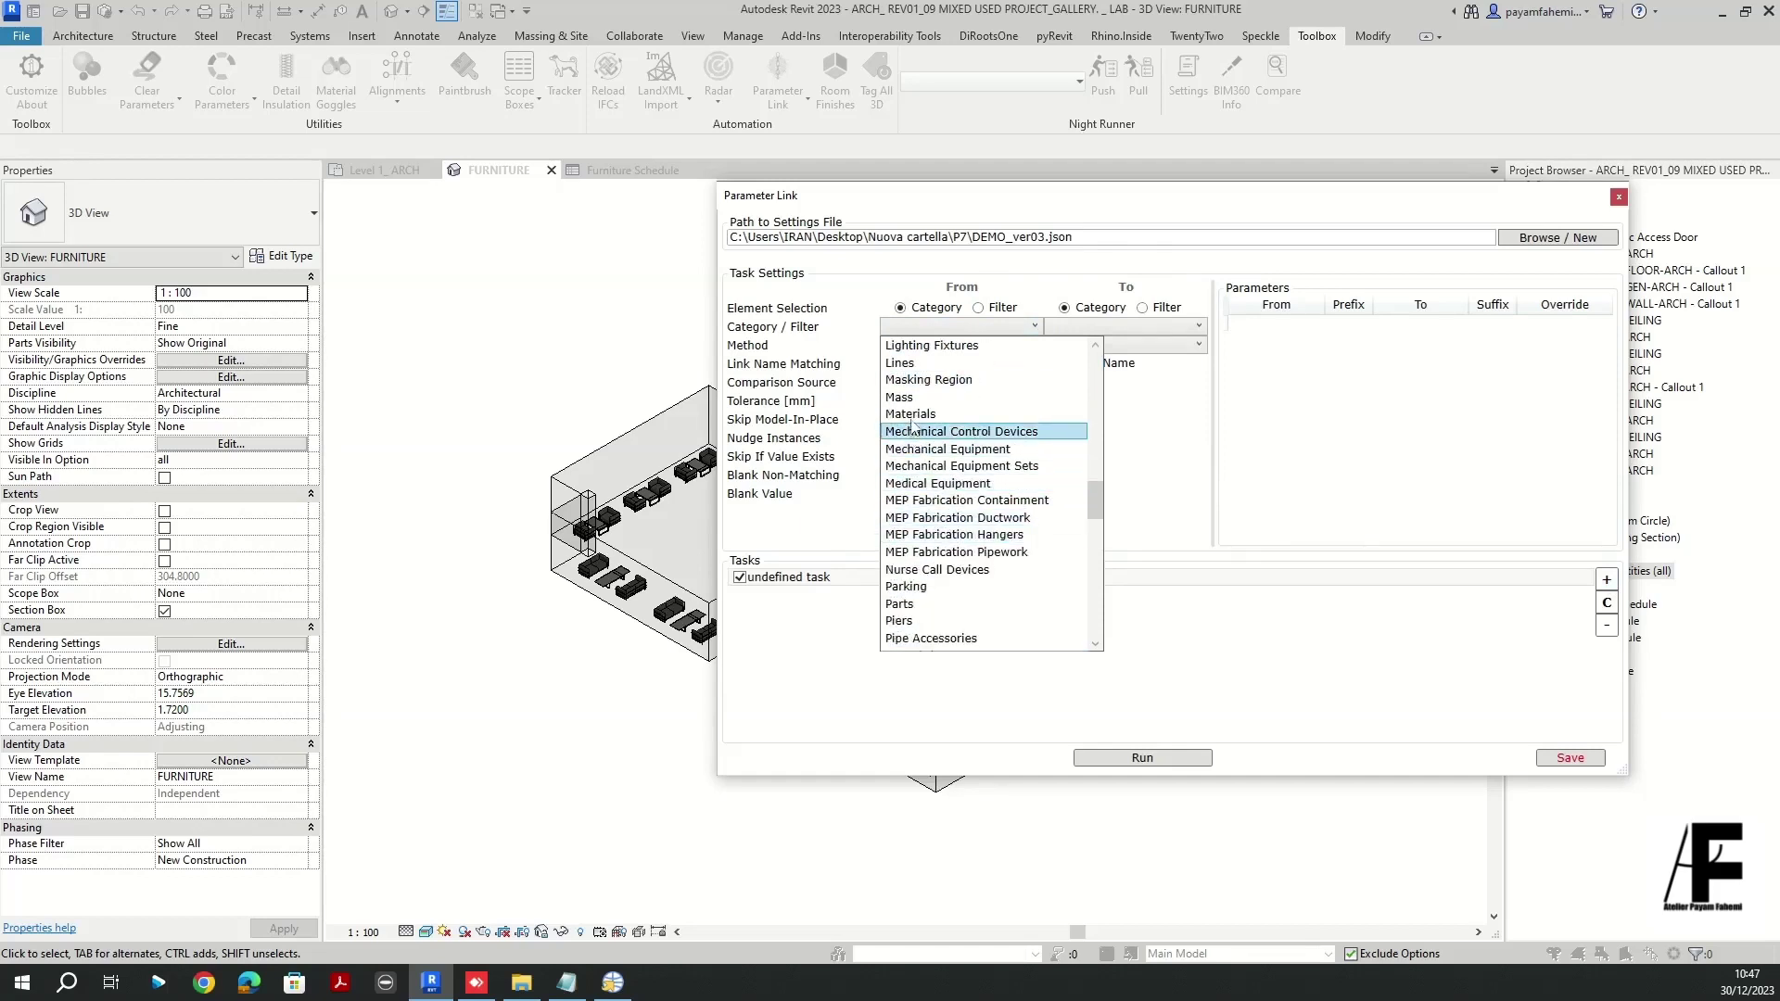
pyautogui.click(923, 397)
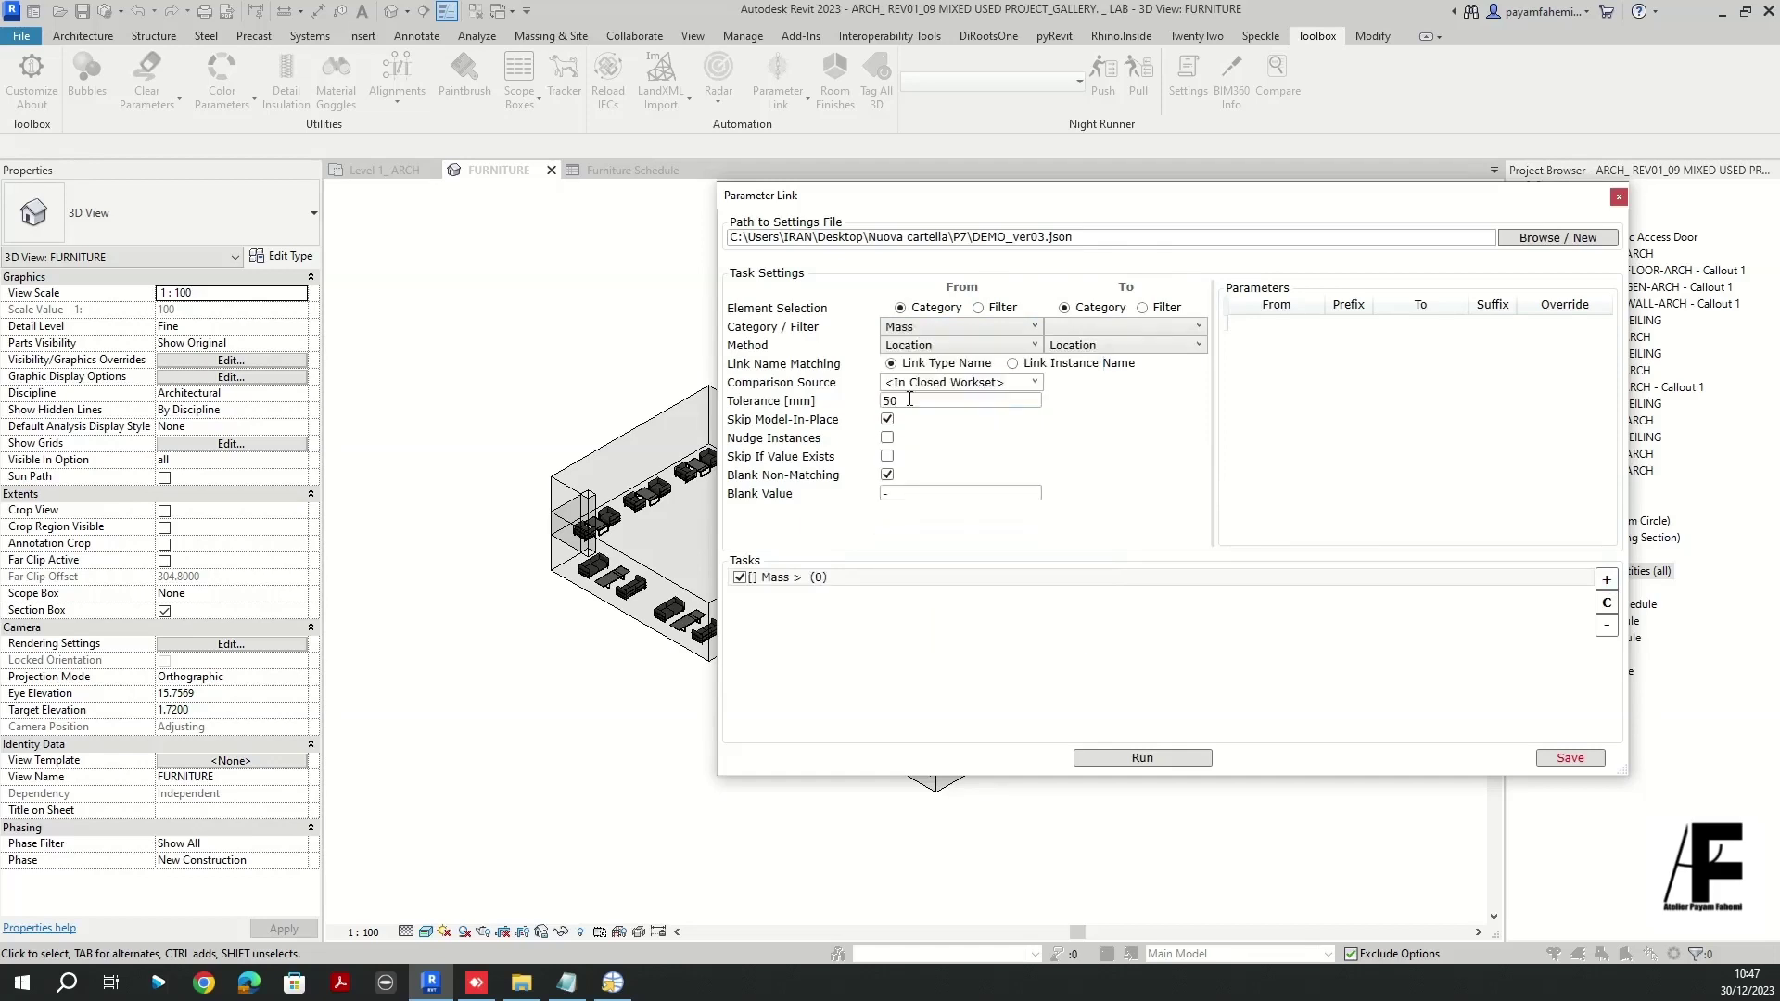
pyautogui.click(1109, 327)
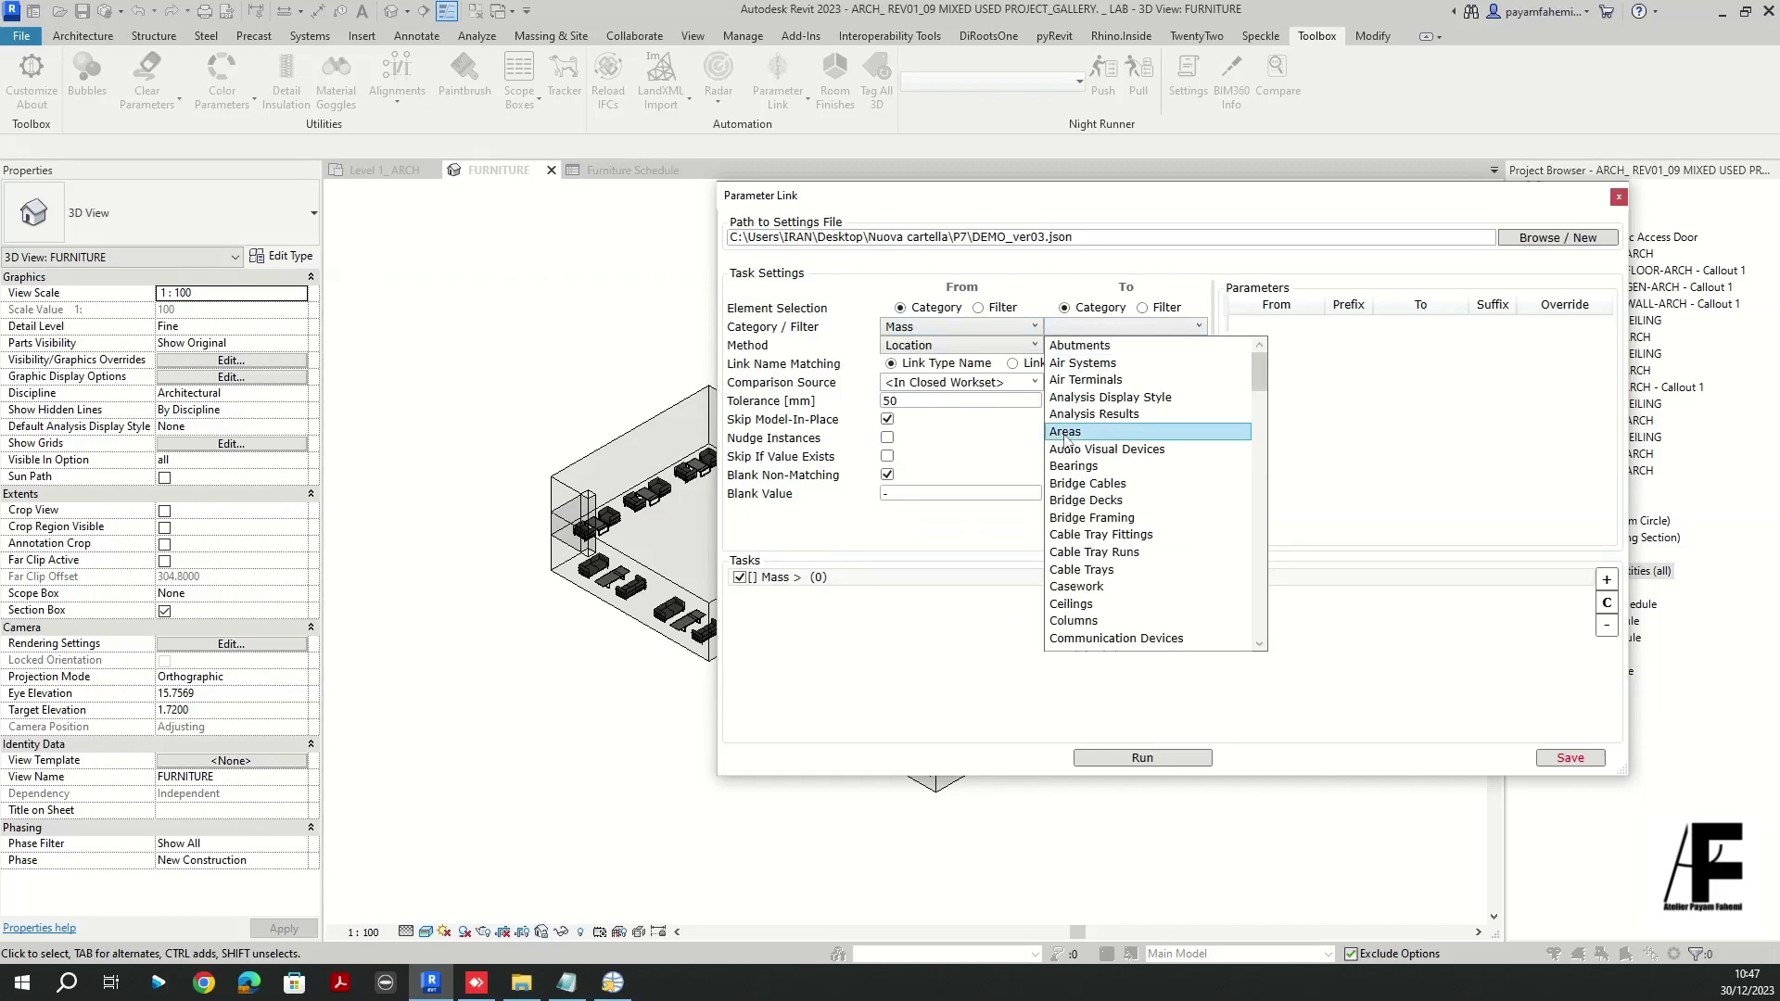
pyautogui.scroll(-9, 1065, 438)
pyautogui.scroll(-3, 1141, 502)
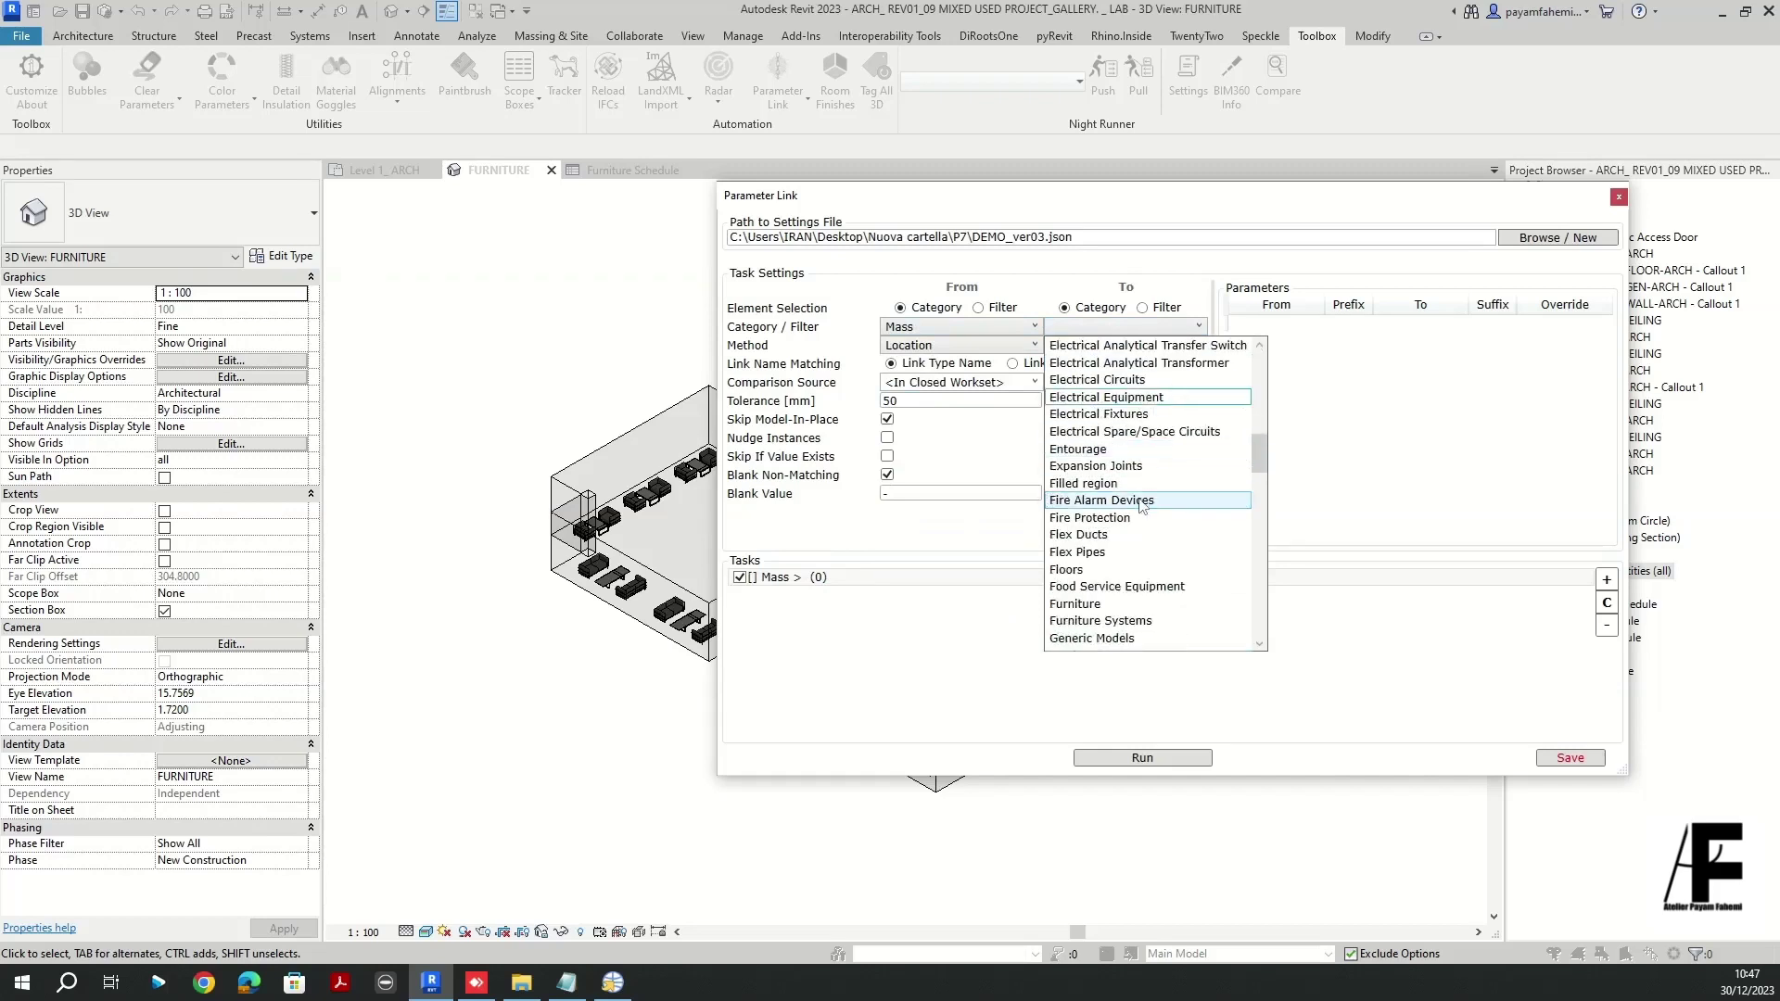
pyautogui.scroll(-2, 1138, 513)
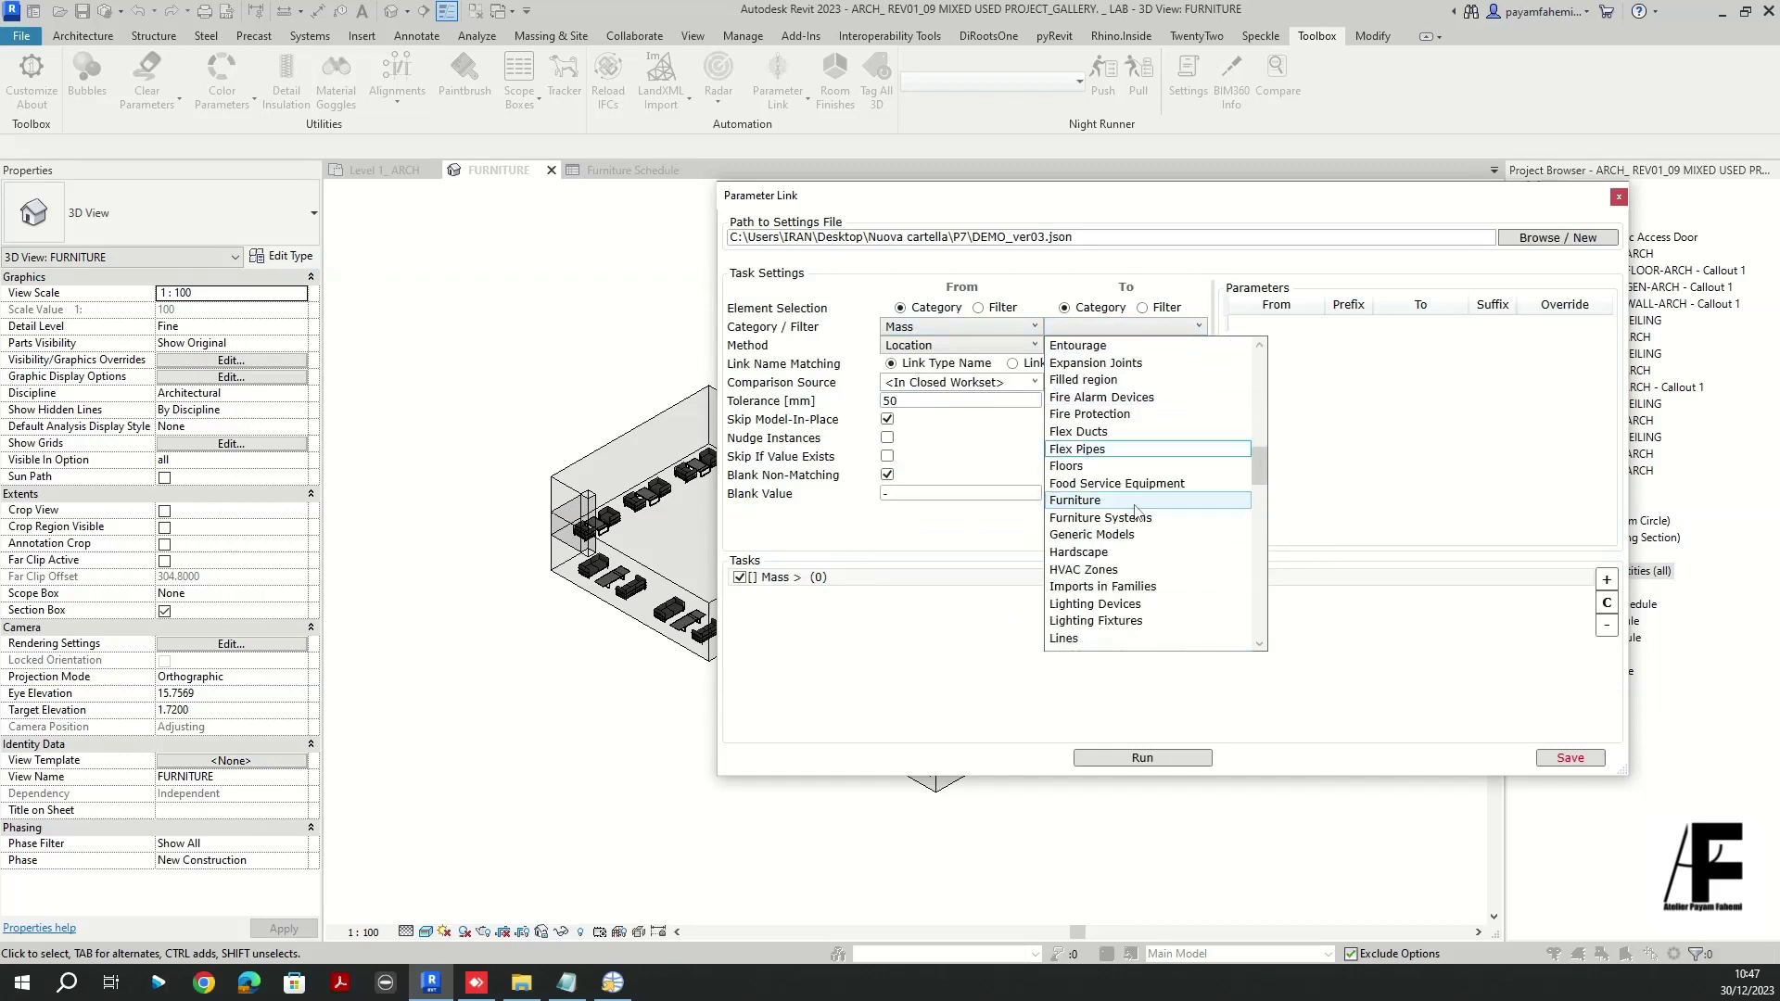
pyautogui.click(1103, 502)
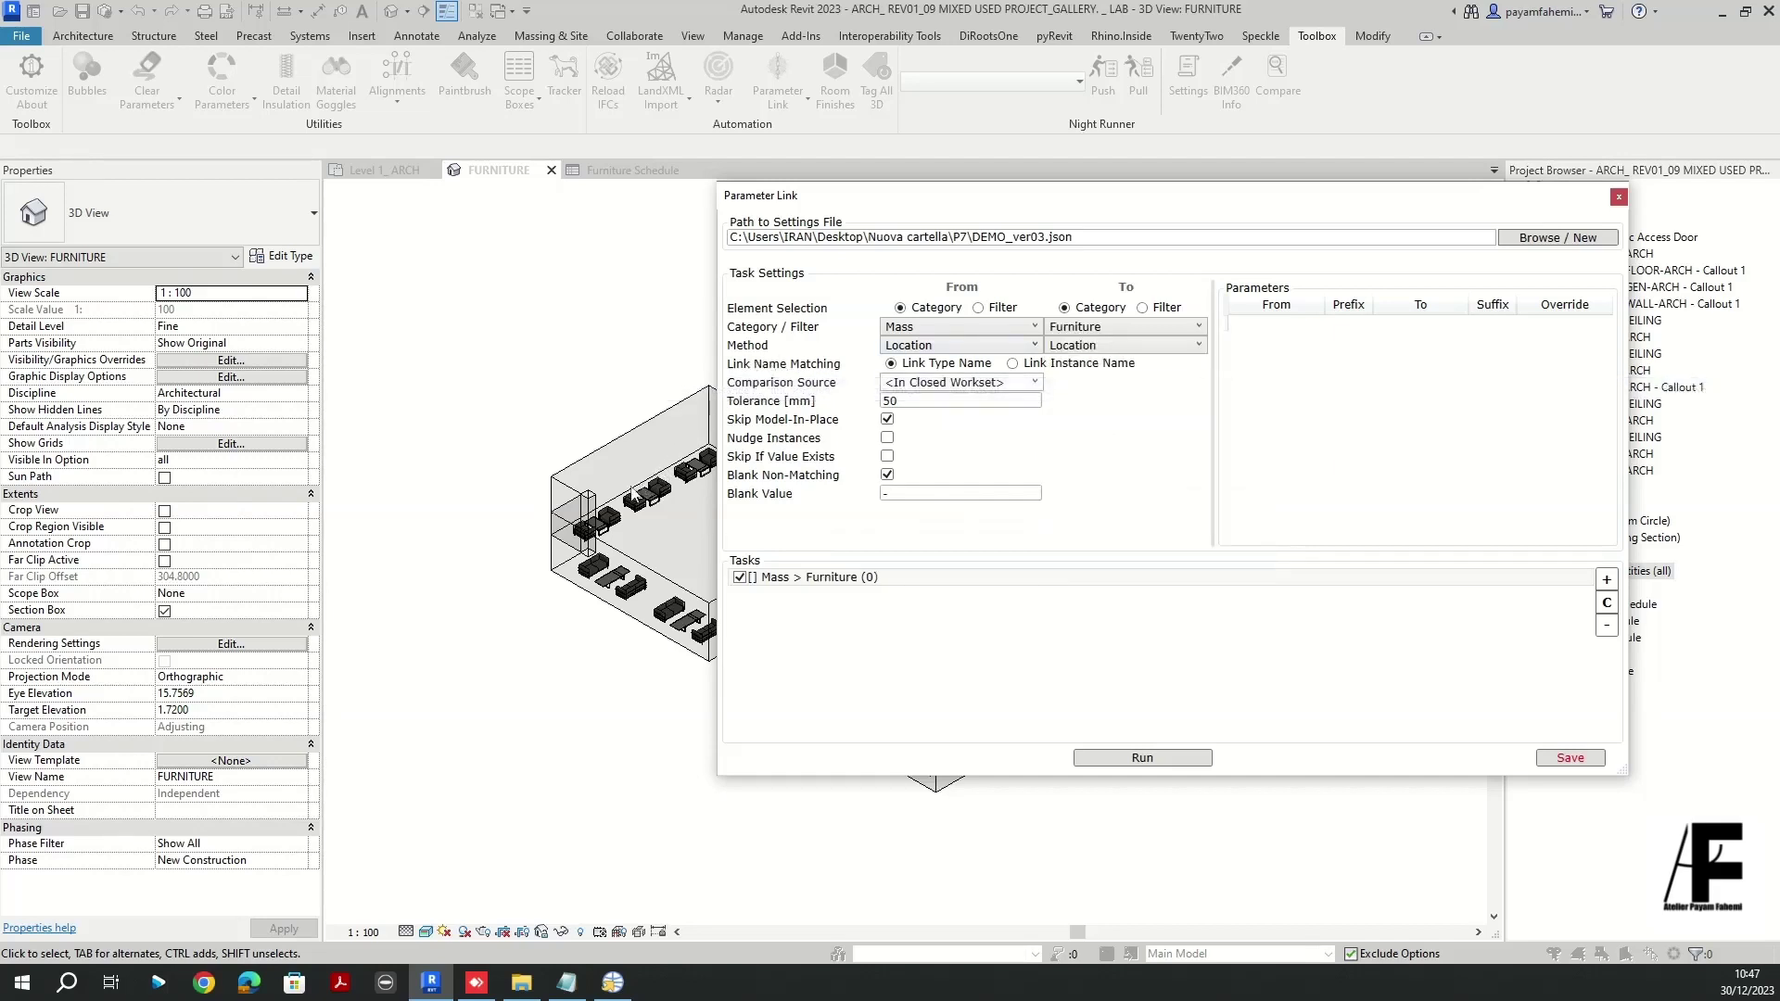
# - Set the task's matching method to Solid for the Mass source and Projected_Location for the Furniture target
pyautogui.click(942, 349)
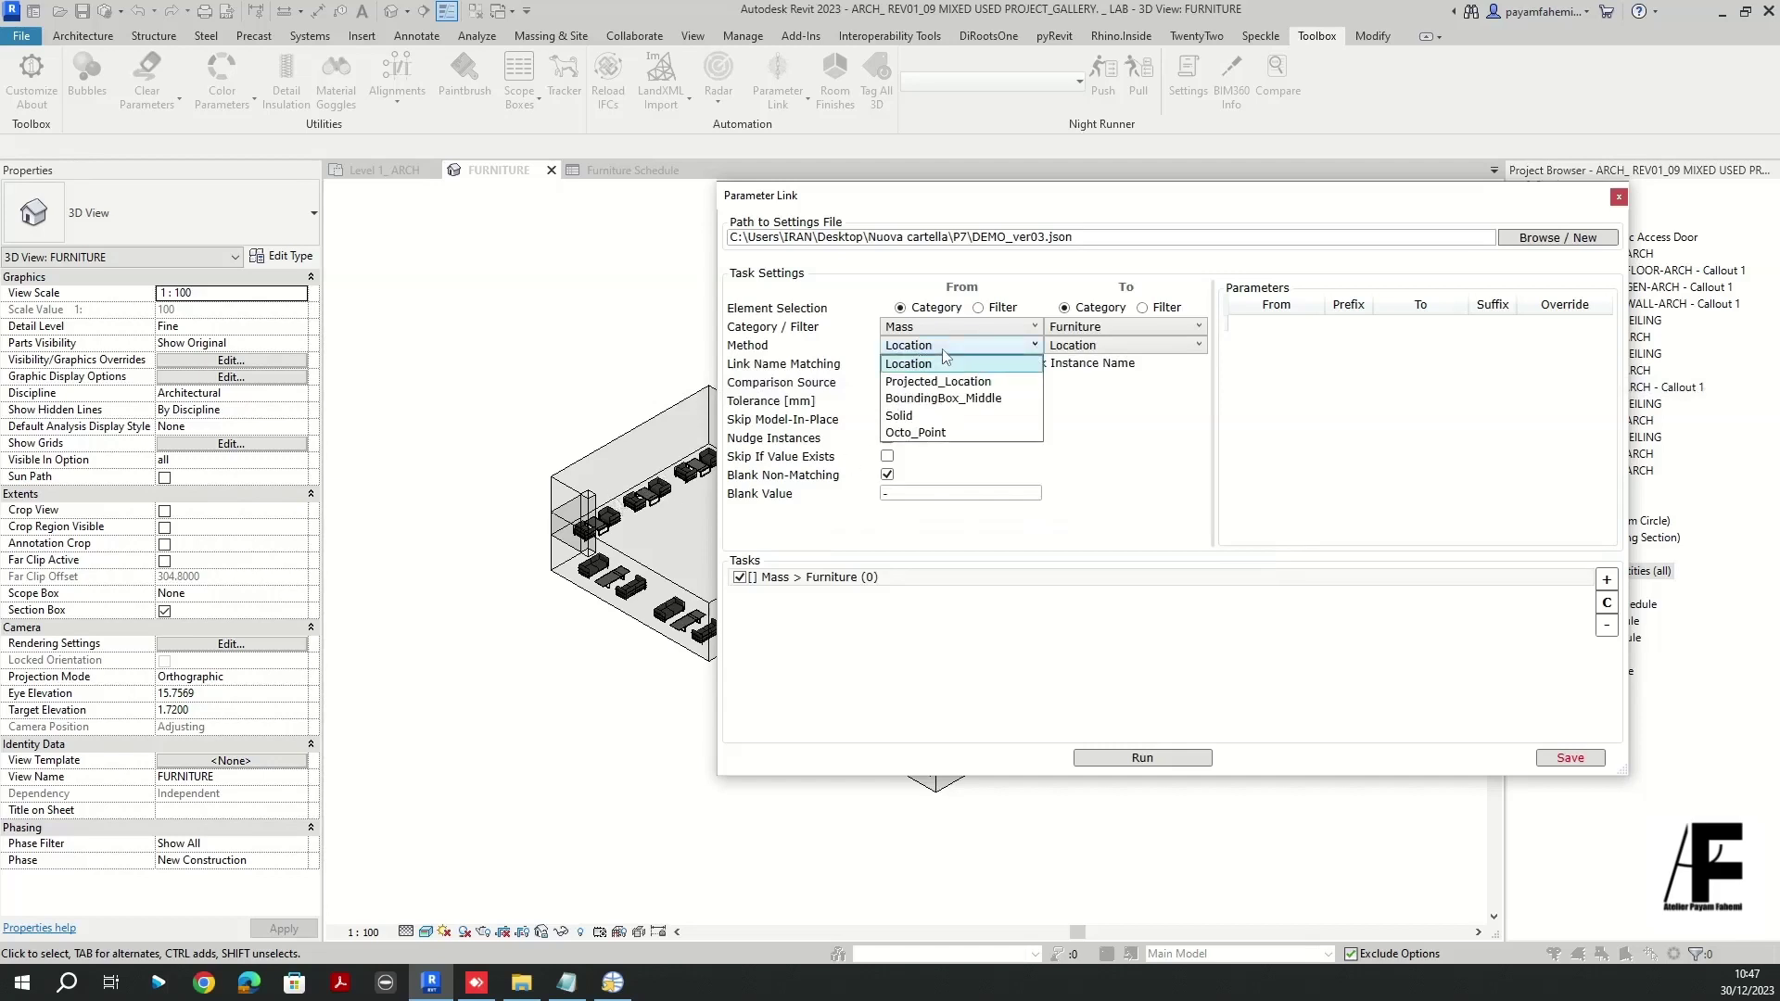
pyautogui.click(904, 416)
pyautogui.click(1100, 347)
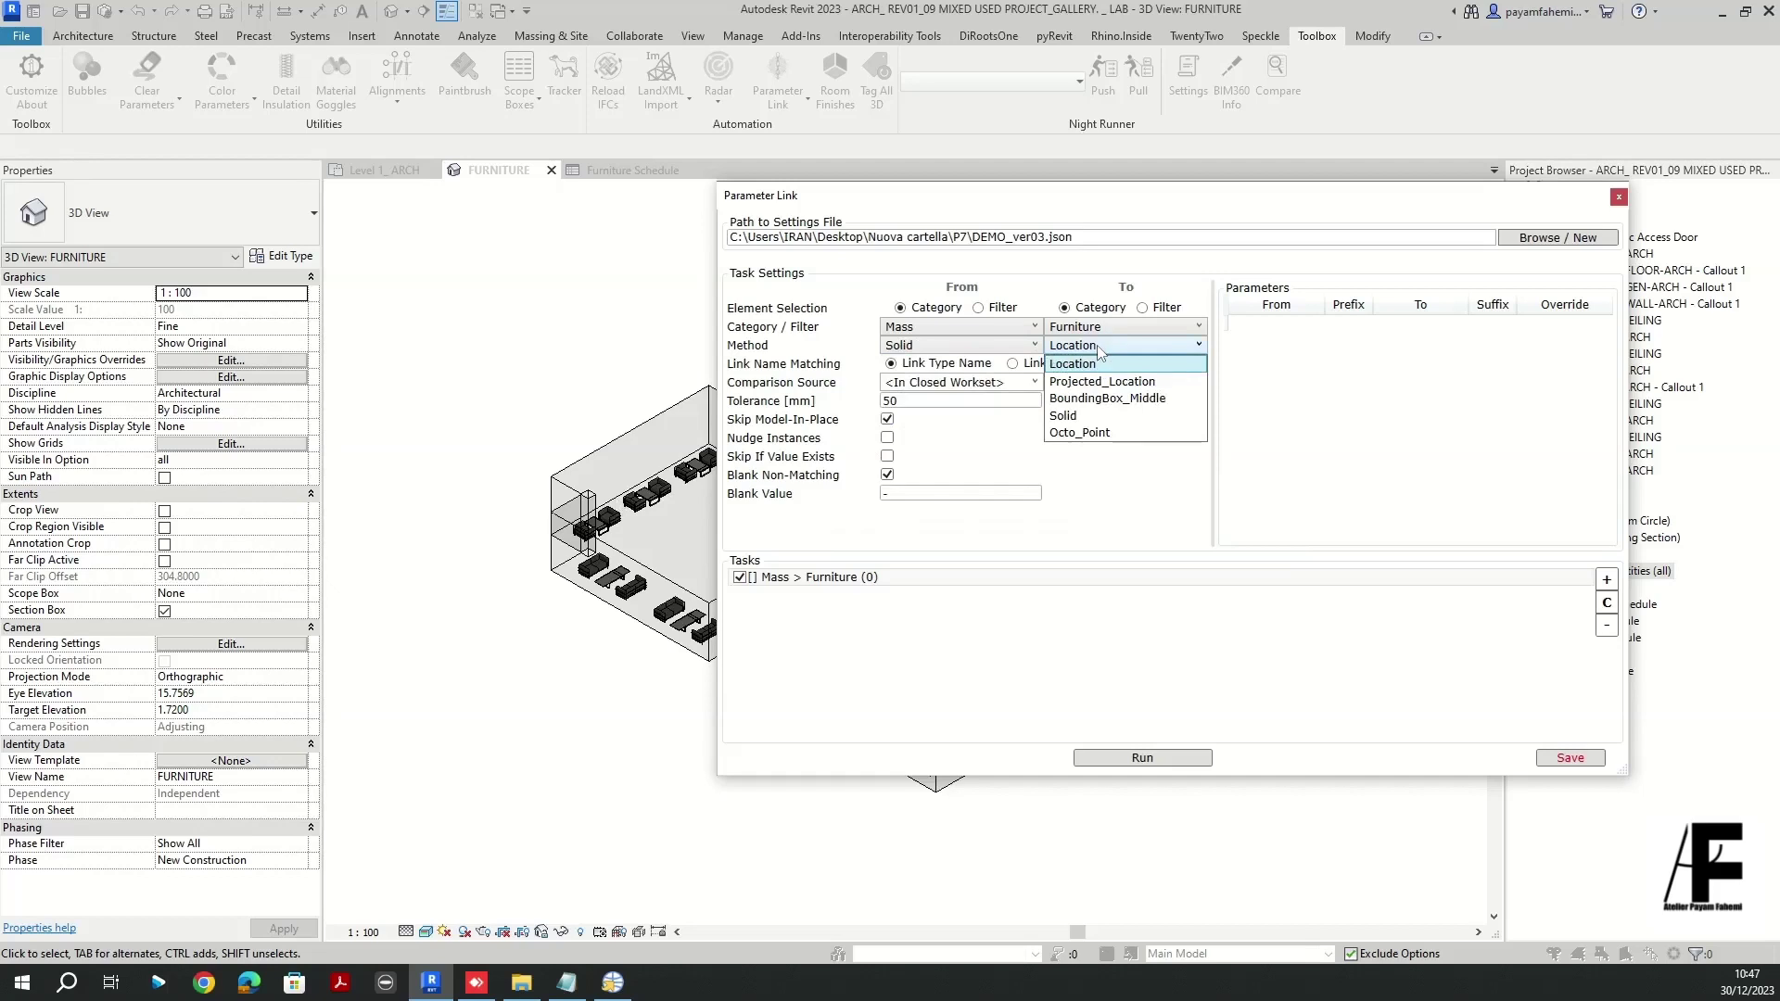
pyautogui.click(1125, 382)
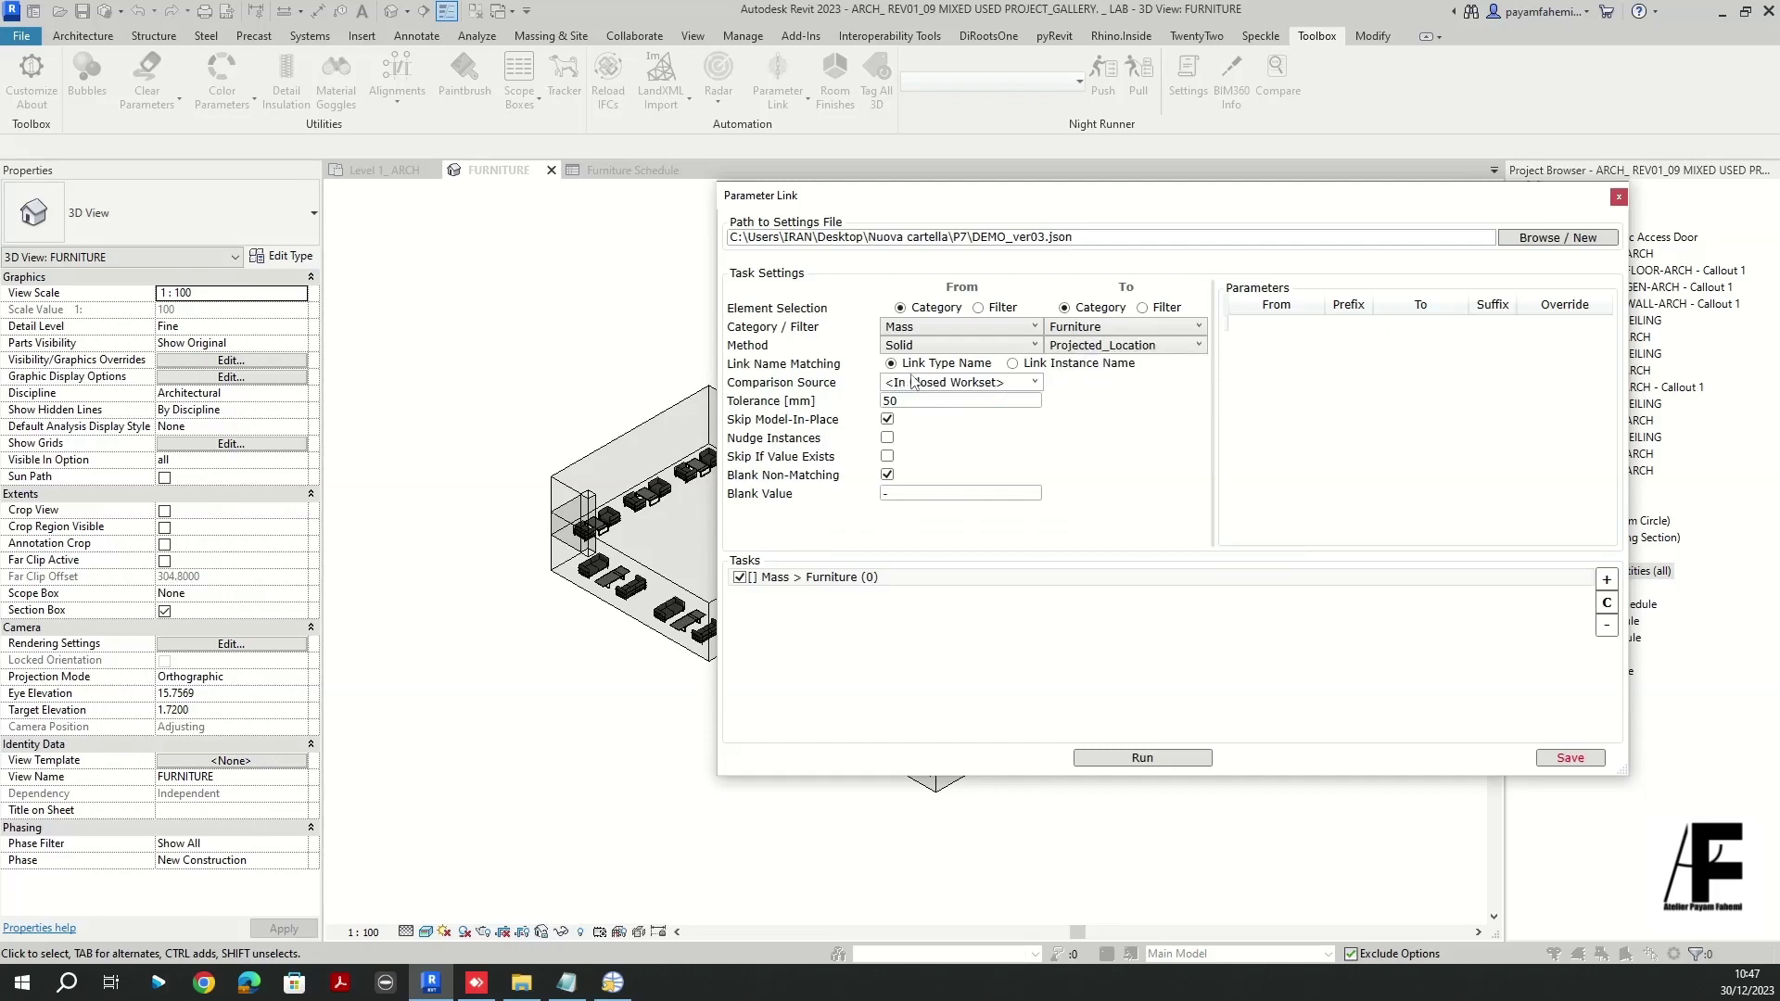
# - Set the task's comparison source to the MASS link and turn off Skip Model-In-Place
pyautogui.click(1037, 384)
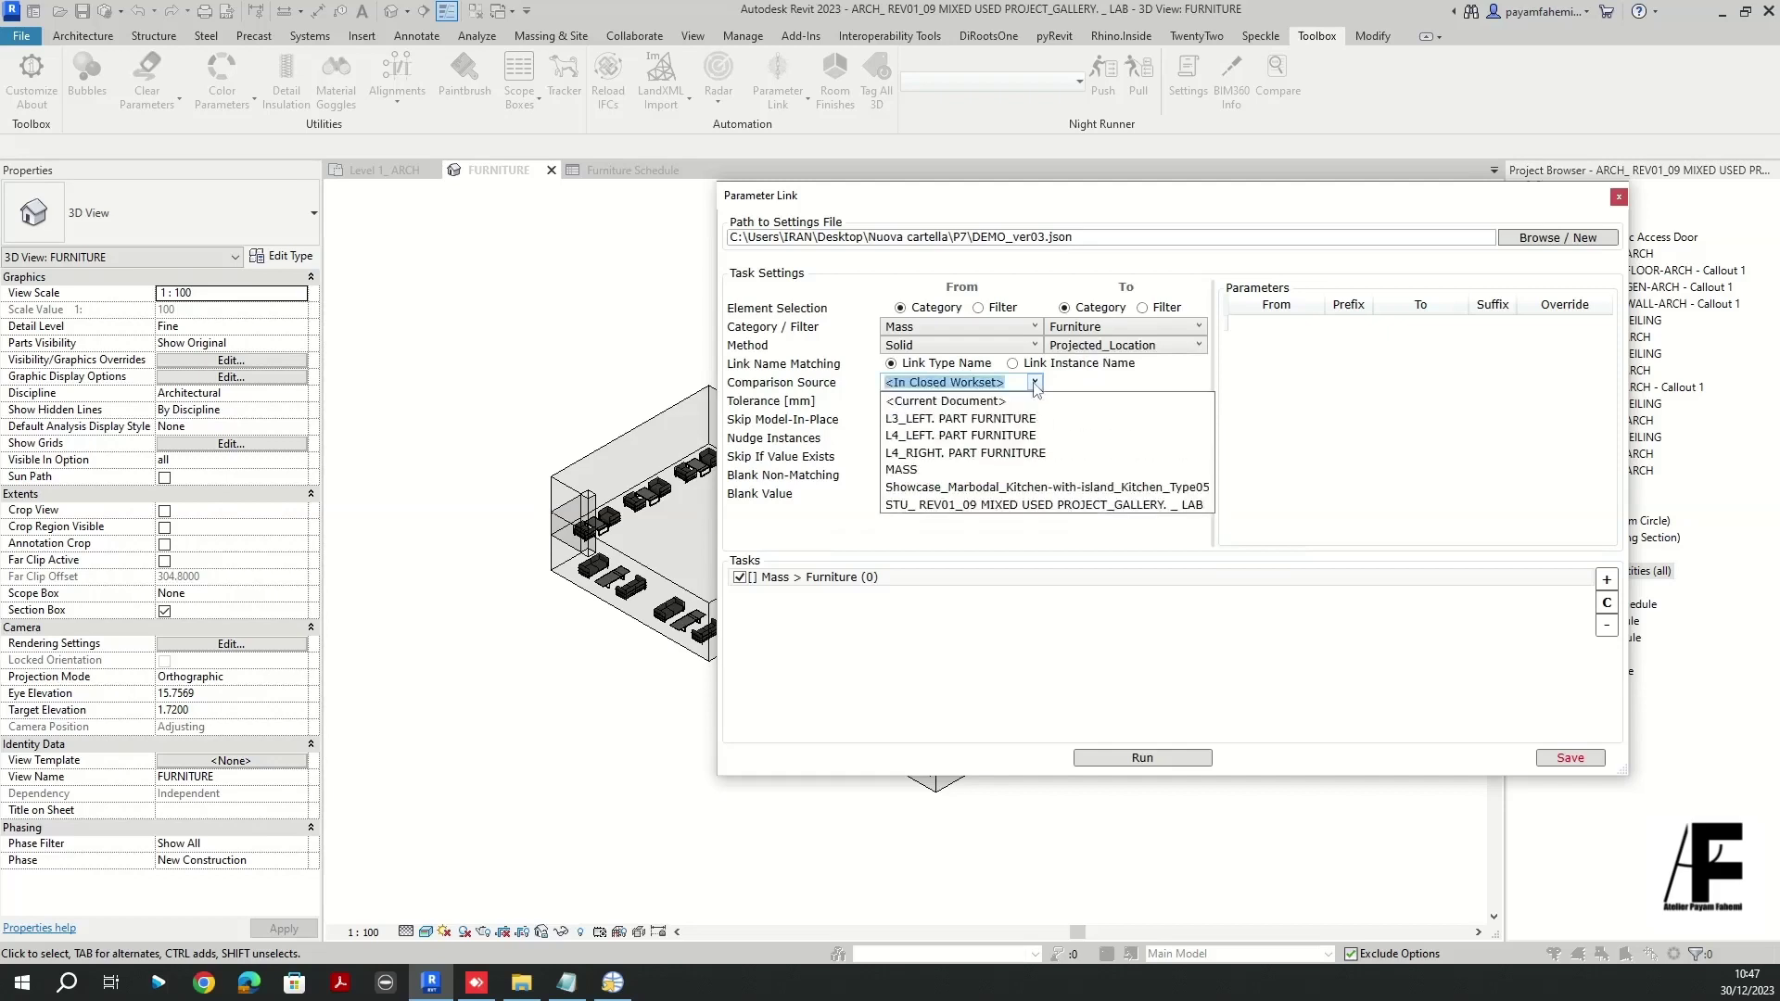
pyautogui.click(921, 470)
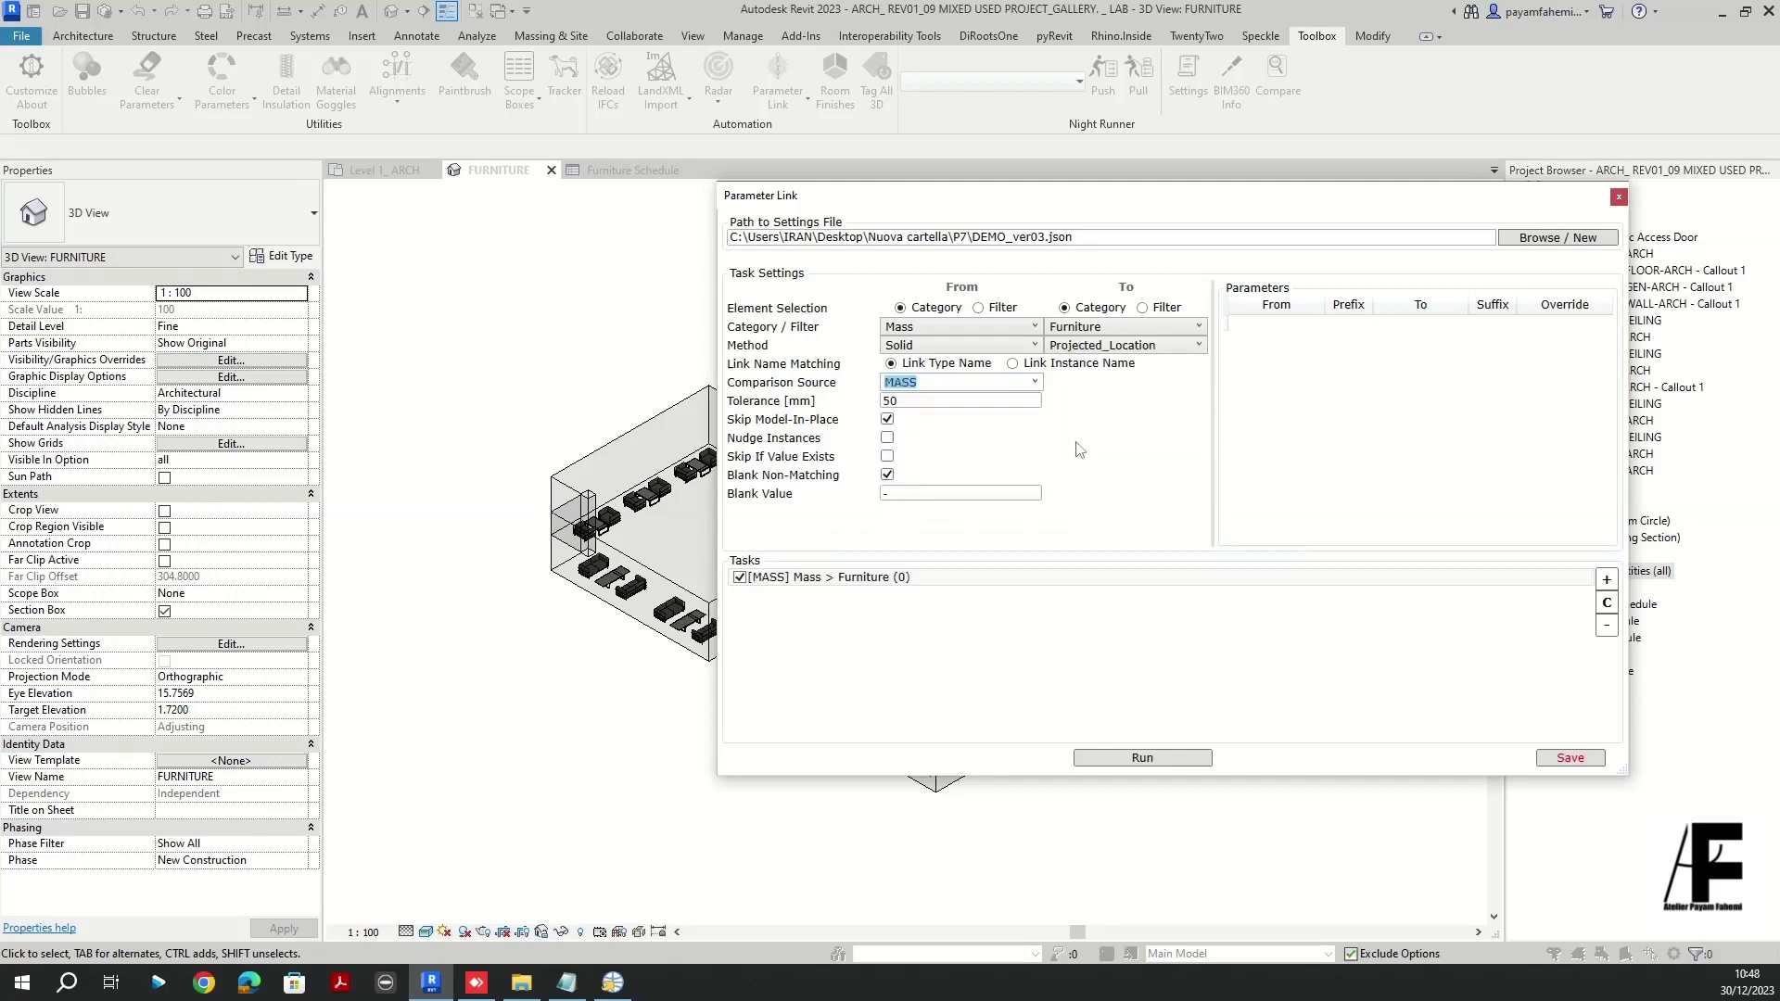
pyautogui.click(887, 419)
pyautogui.moveTo(1230, 198); pyautogui.dragTo(1195, 183)
# - Add a parameter mapping from Name to Name, following the parameters list in Notepad
pyautogui.click(1213, 310)
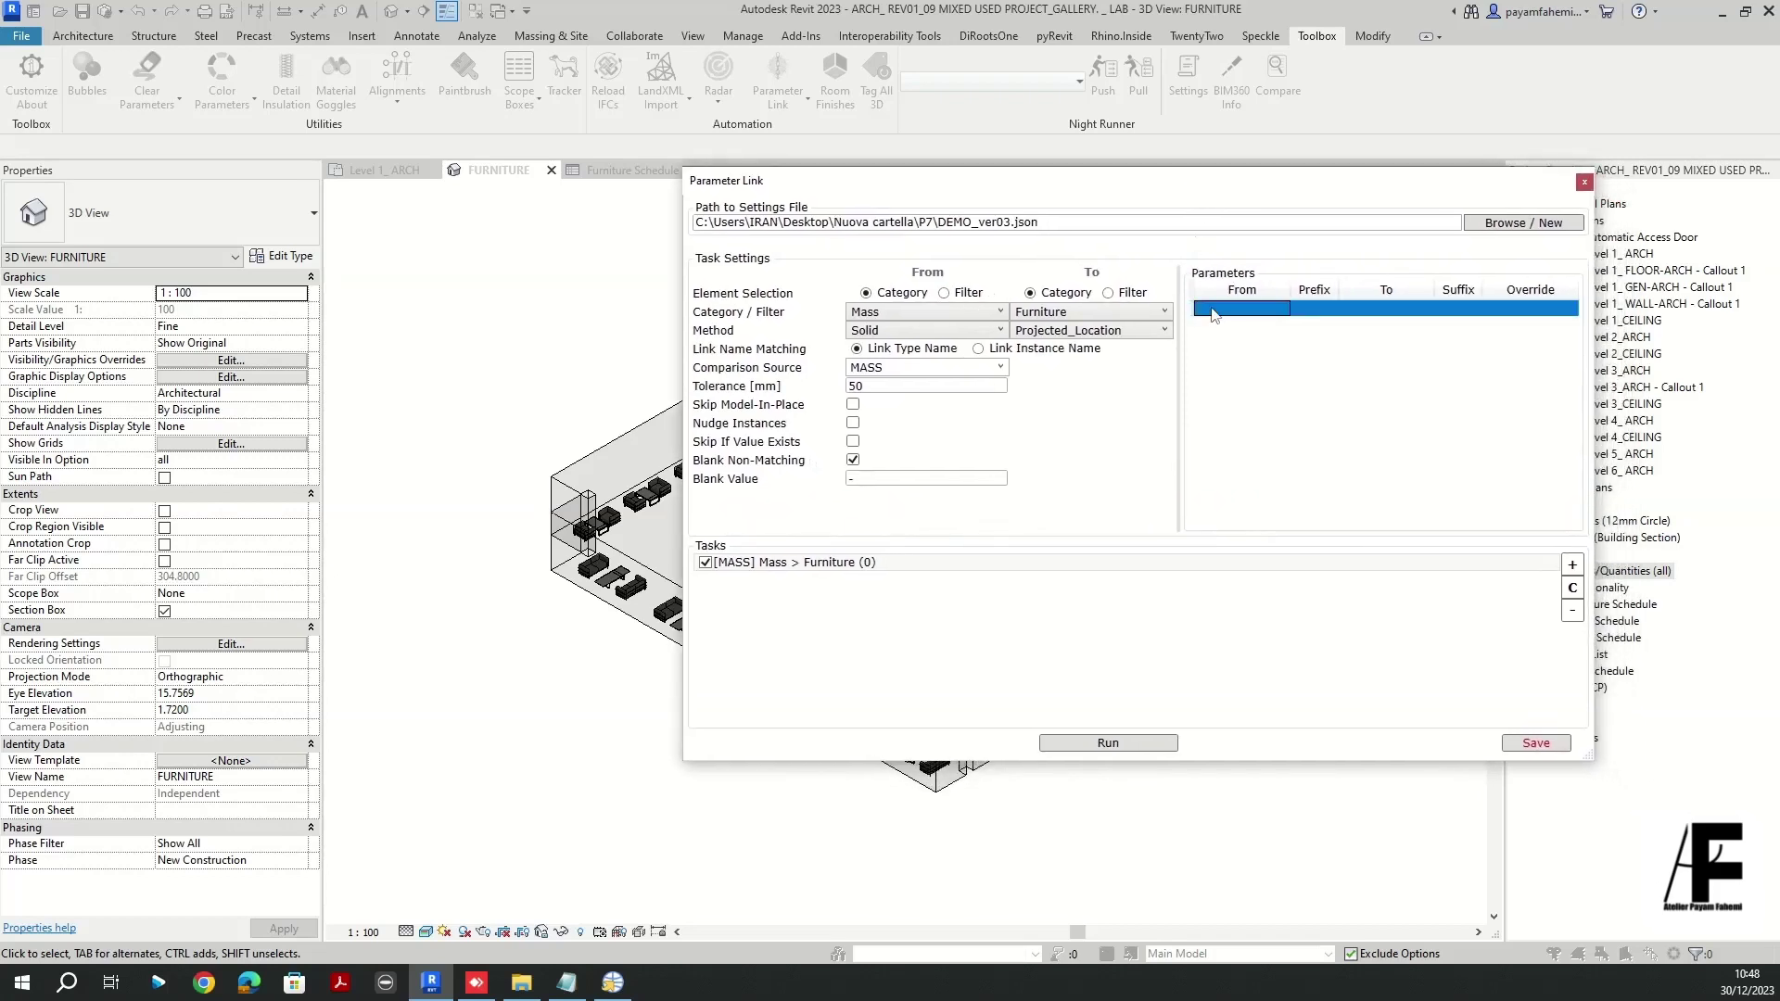
pyautogui.click(1213, 311)
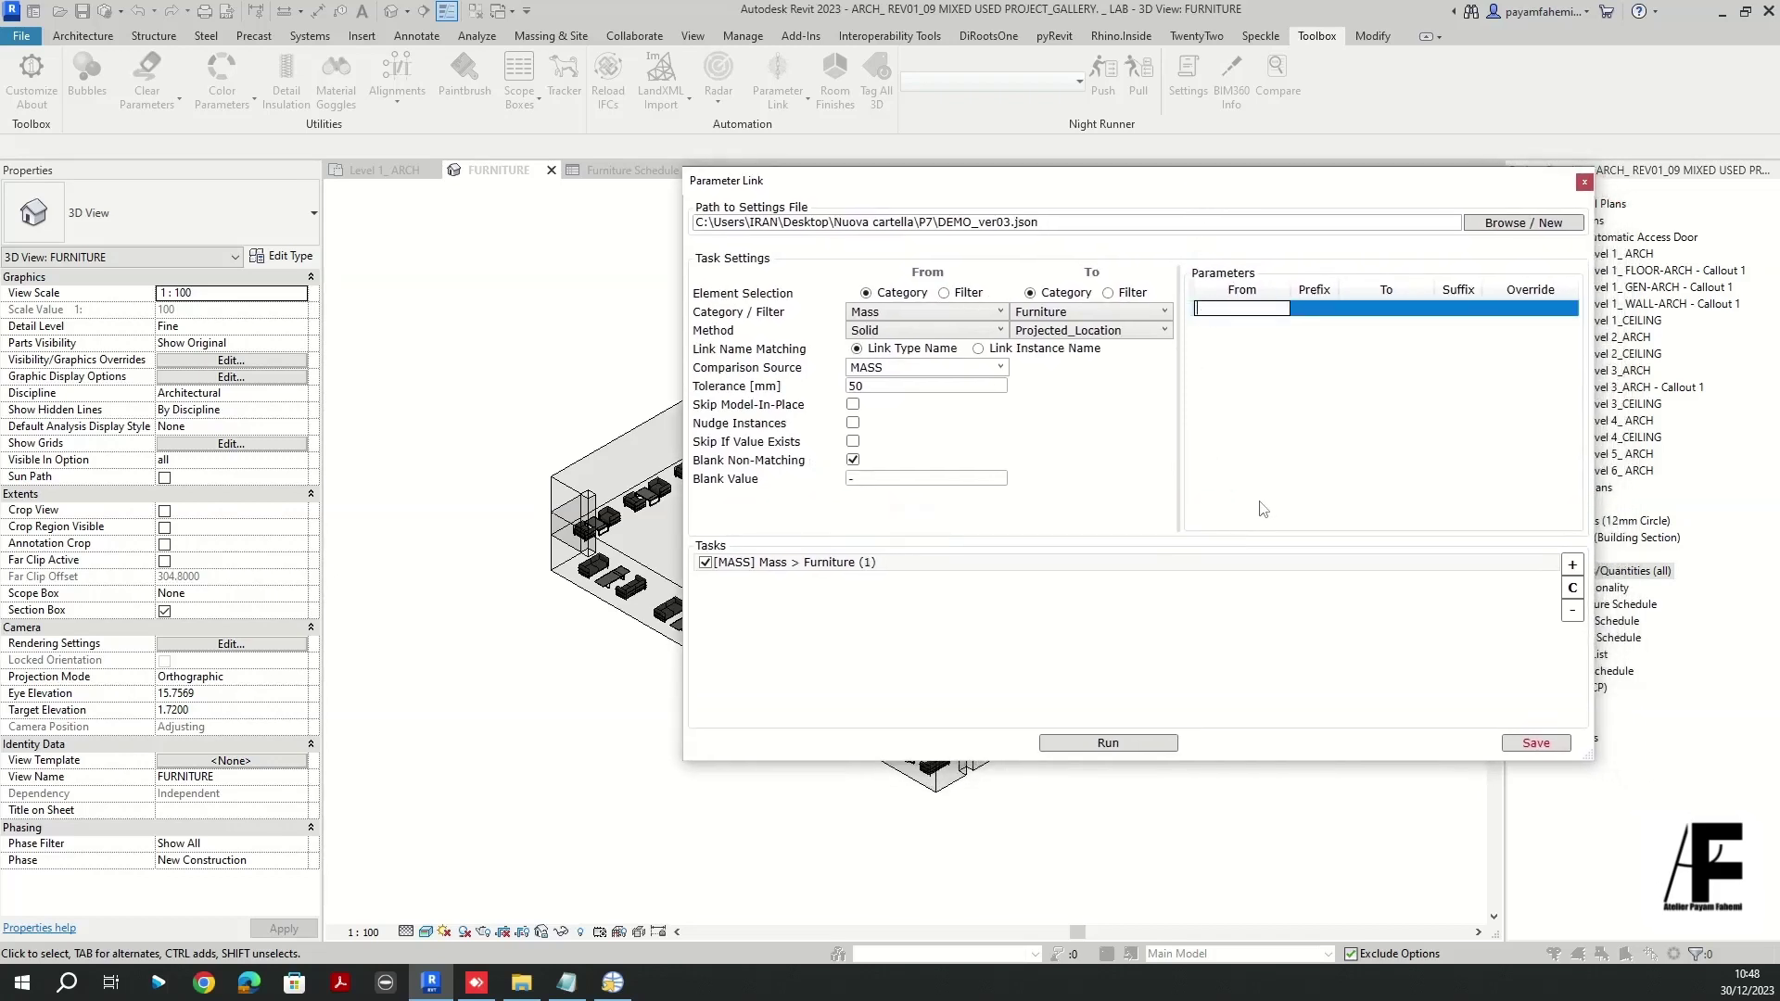
pyautogui.click(565, 983)
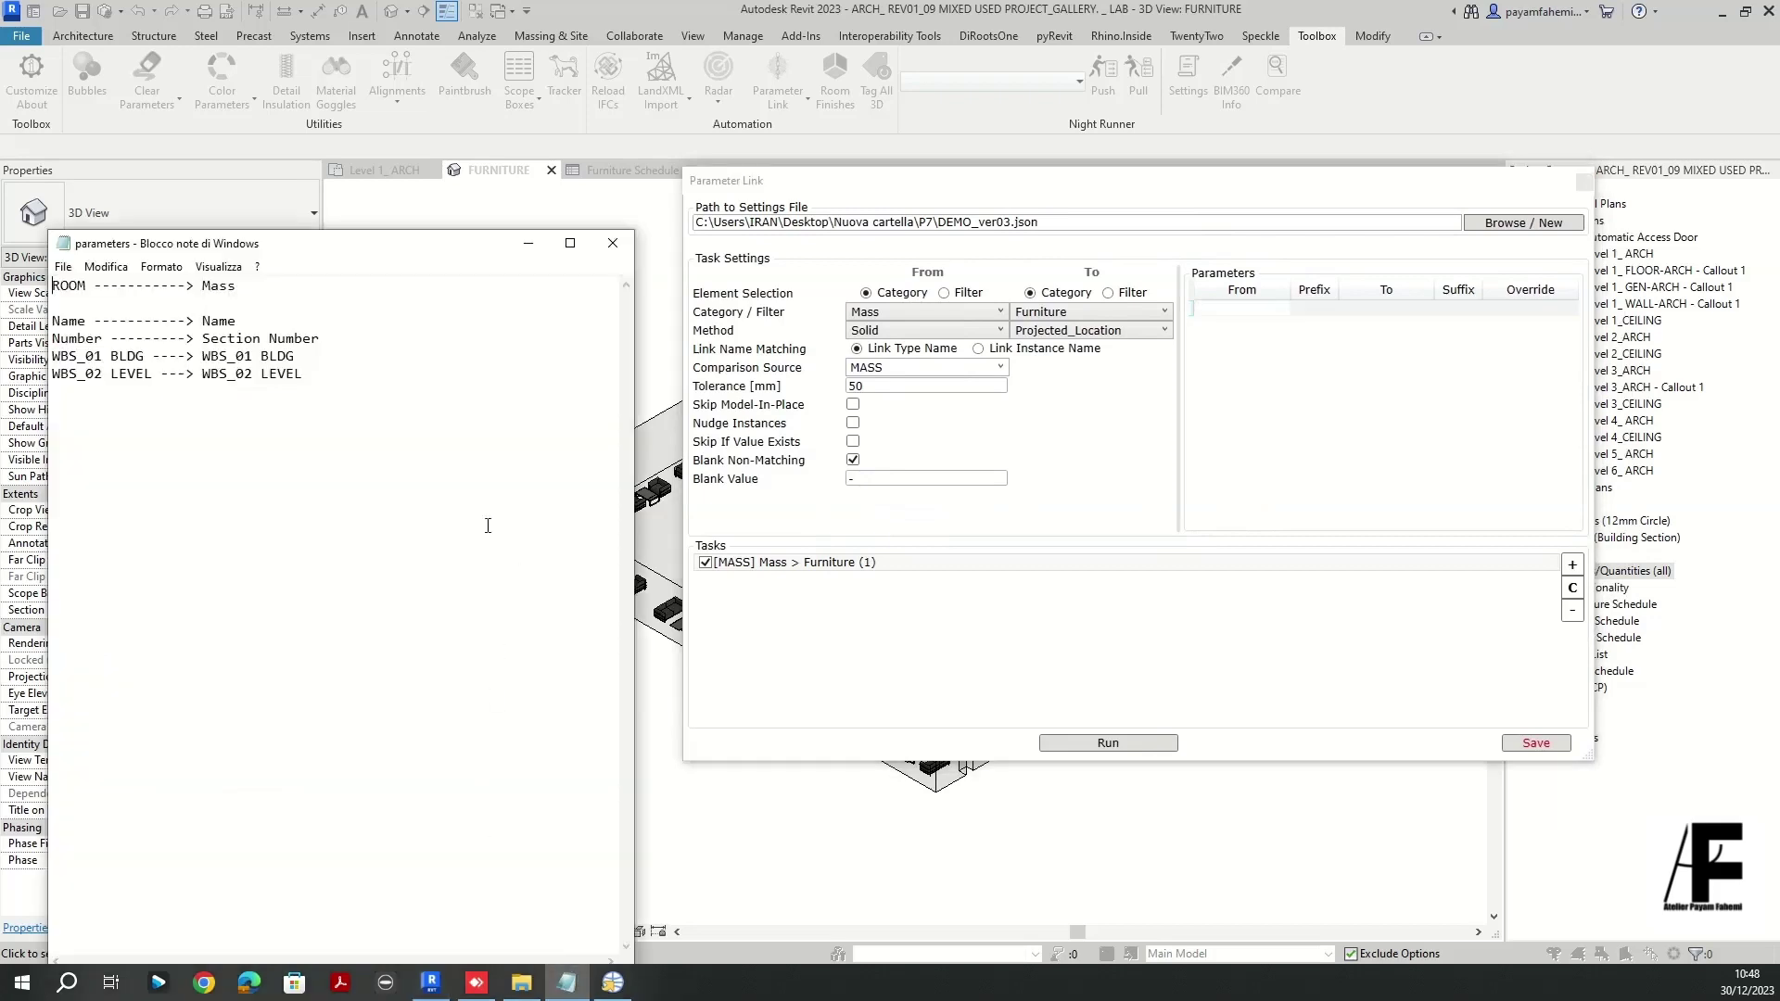
pyautogui.moveTo(310, 246); pyautogui.dragTo(364, 180)
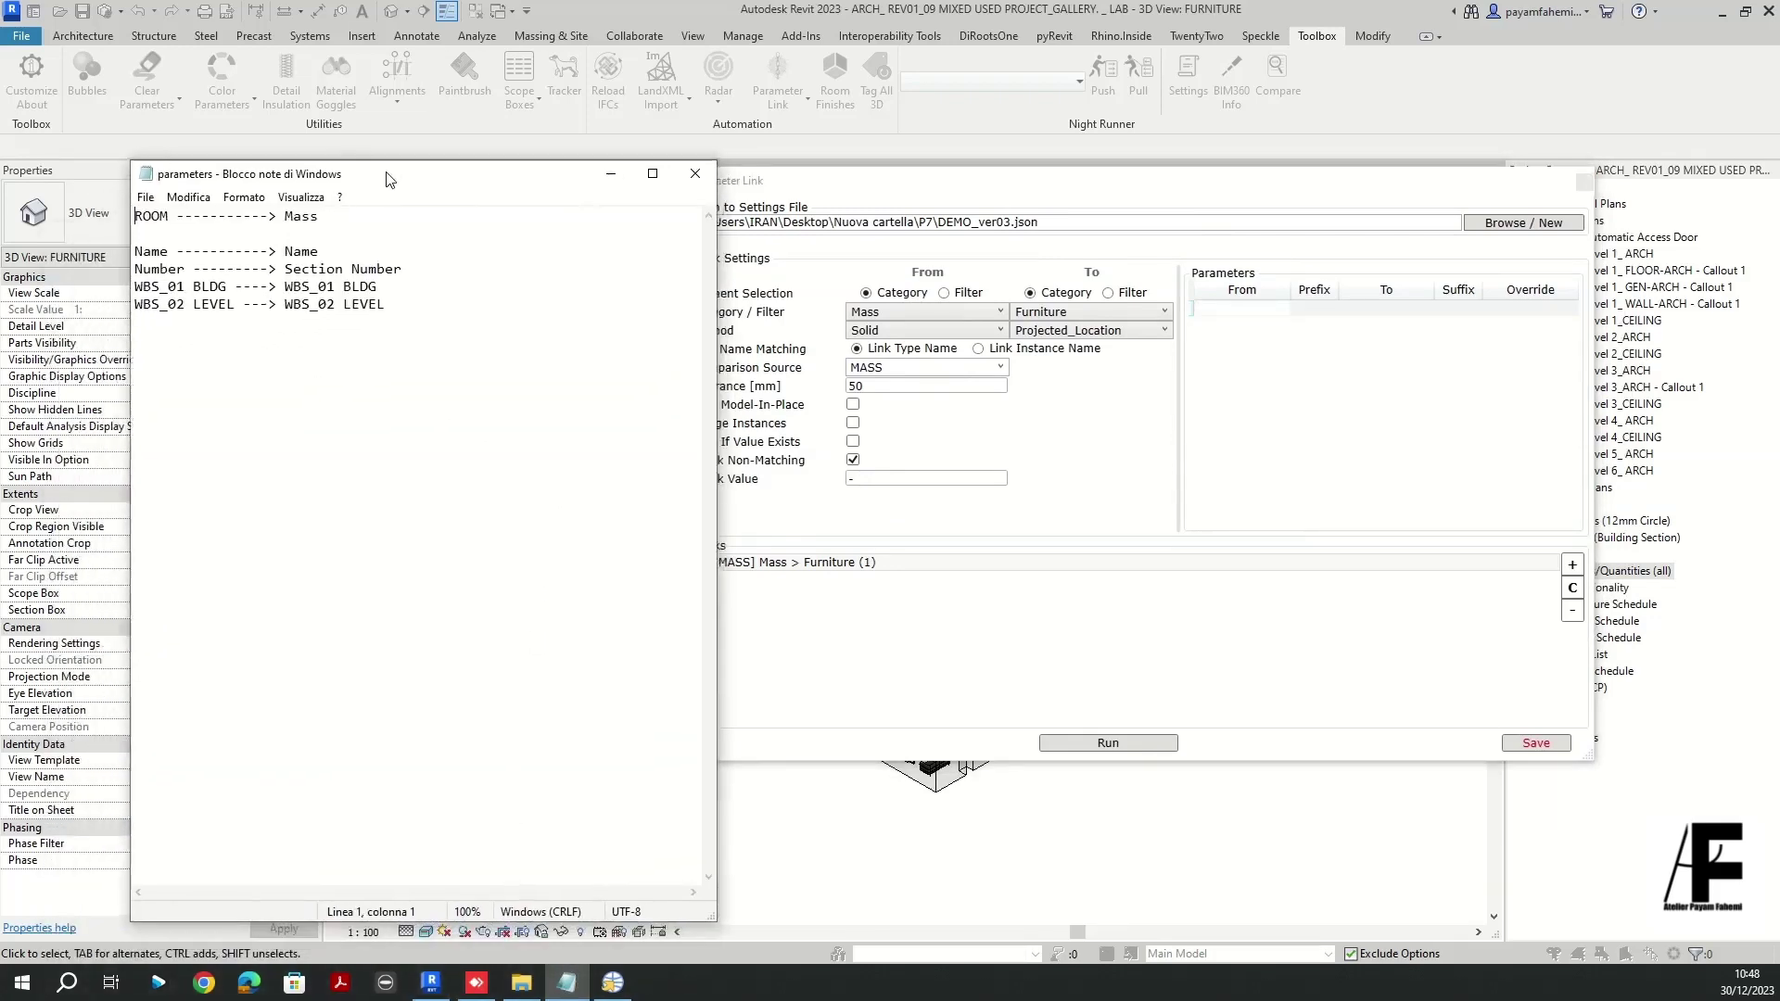
pyautogui.moveTo(292, 261); pyautogui.dragTo(262, 257)
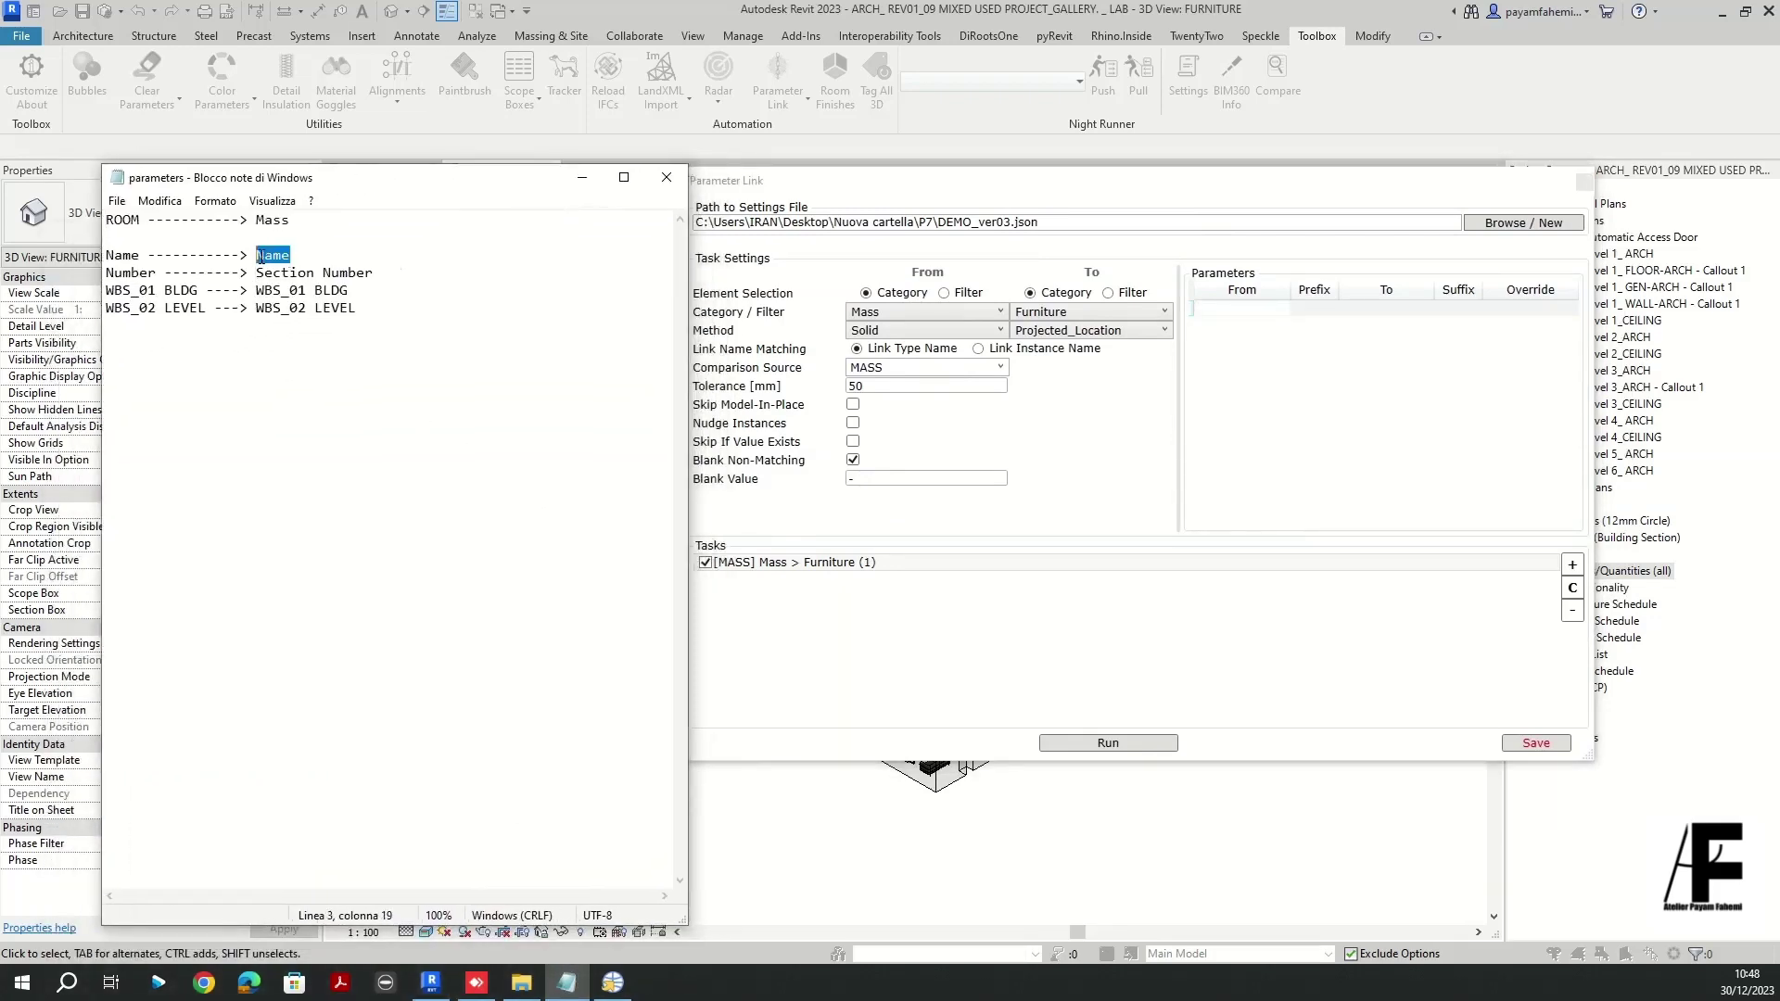
pyautogui.click(1222, 311)
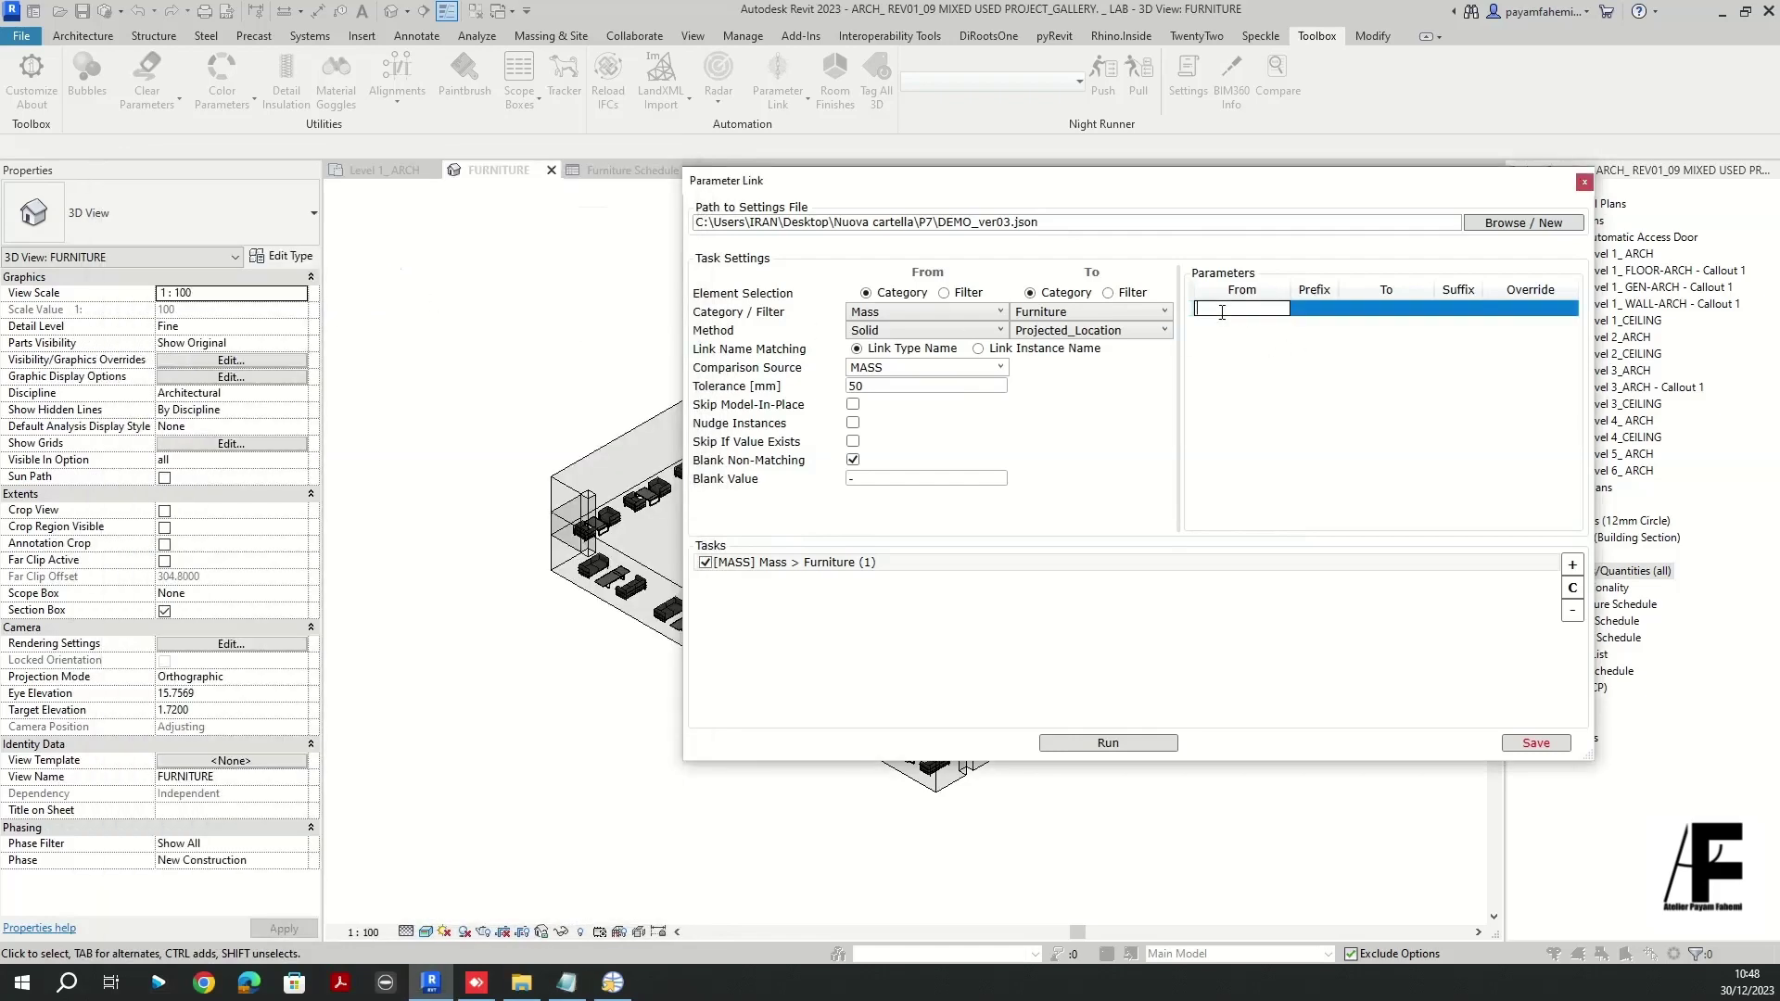
pyautogui.write('Name')
pyautogui.click(1368, 311)
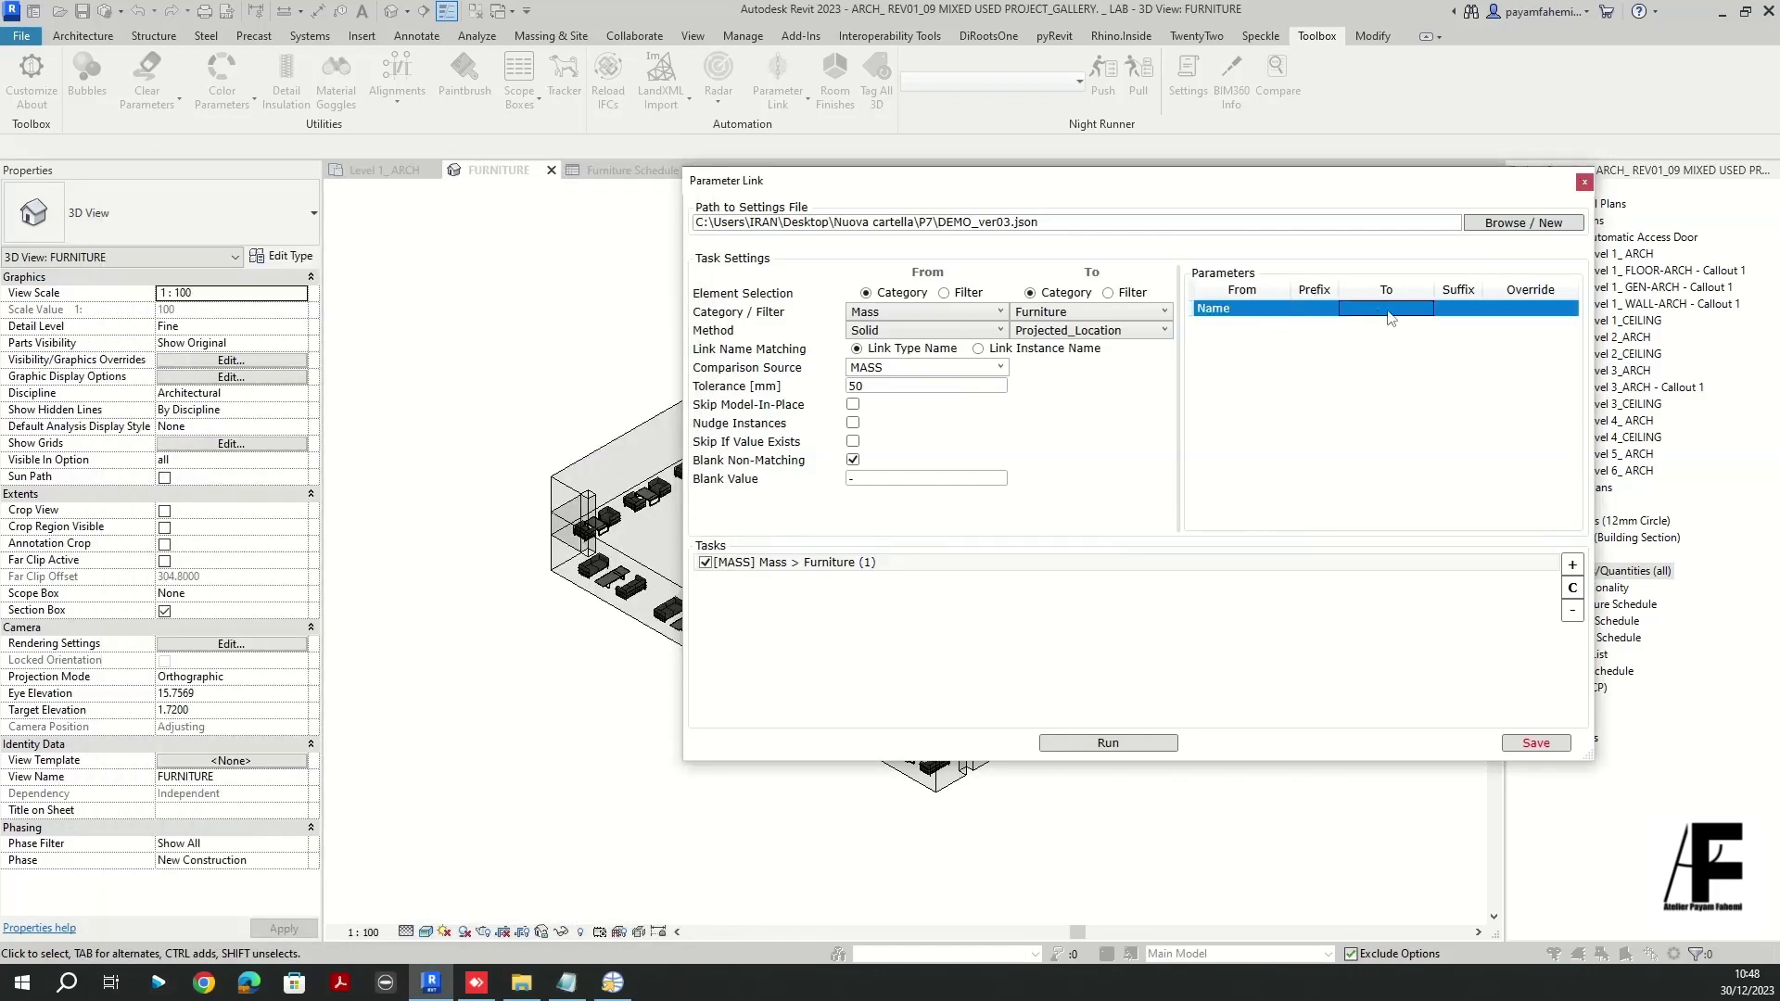
pyautogui.write('Name')
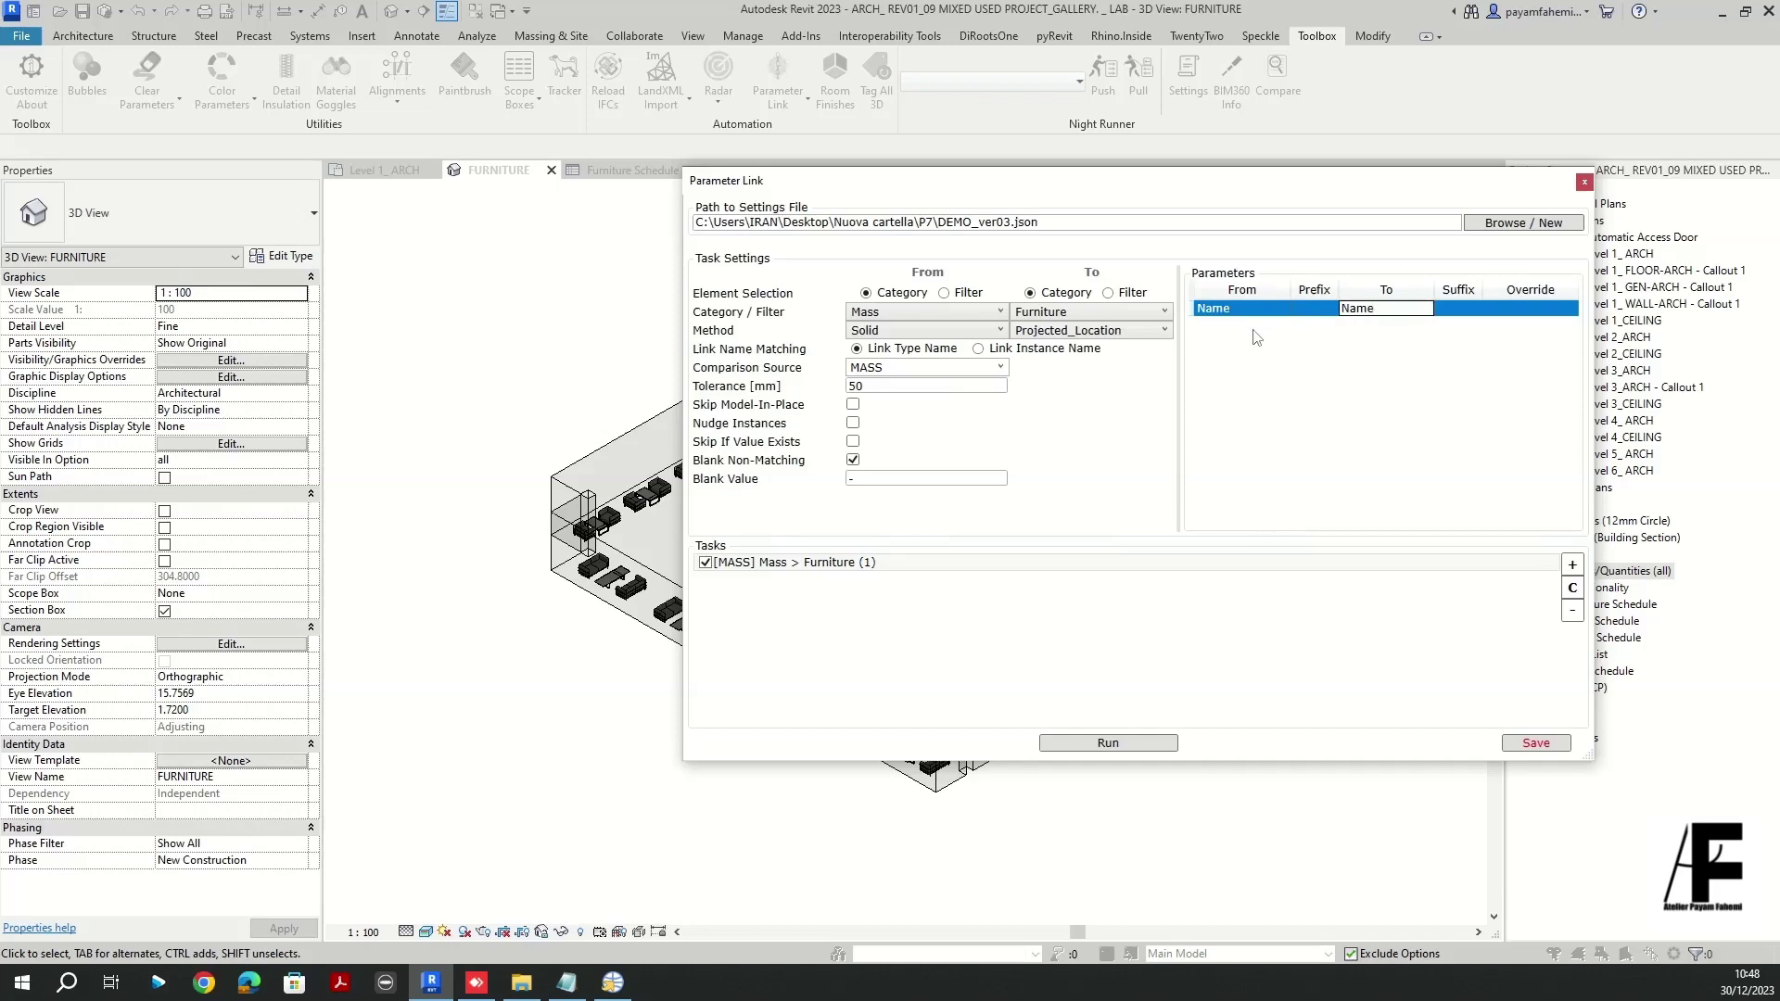
# - Add a second parameter mapping from Section Number to Section Number, copying the name from the Notepad list
pyautogui.click(1213, 332)
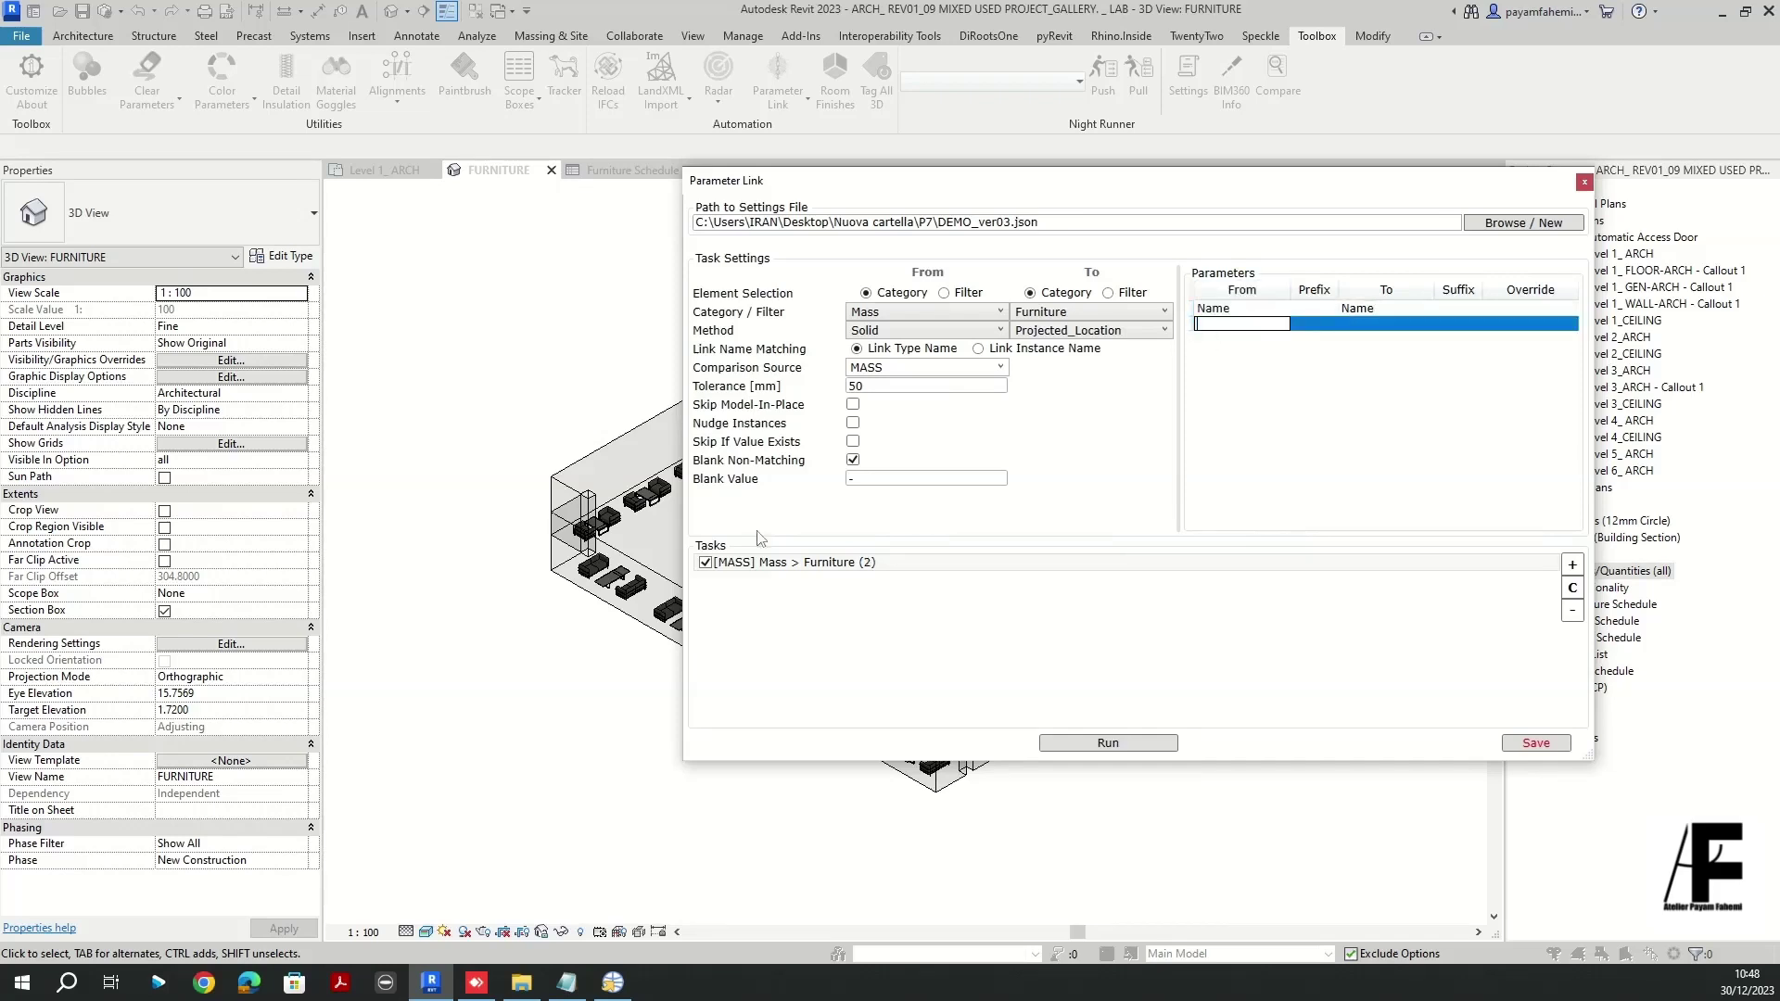
pyautogui.click(560, 968)
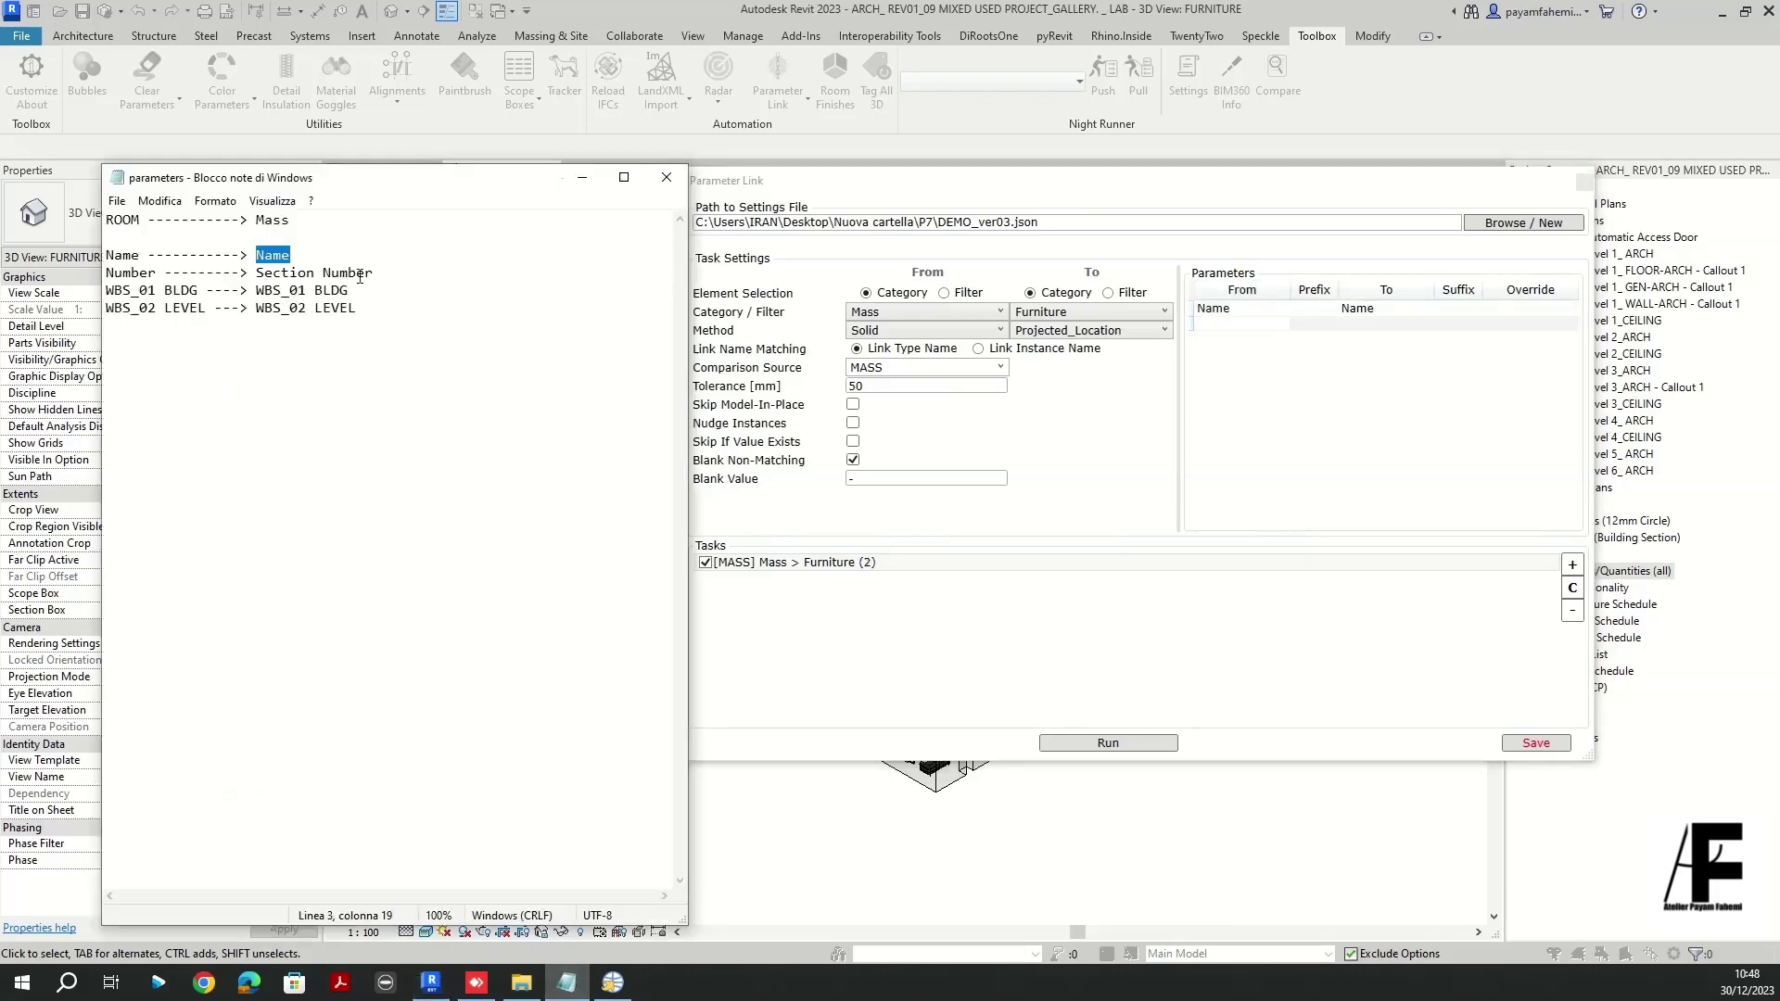
pyautogui.moveTo(377, 272); pyautogui.dragTo(261, 275)
pyautogui.hotkey('ctrl', 'c')
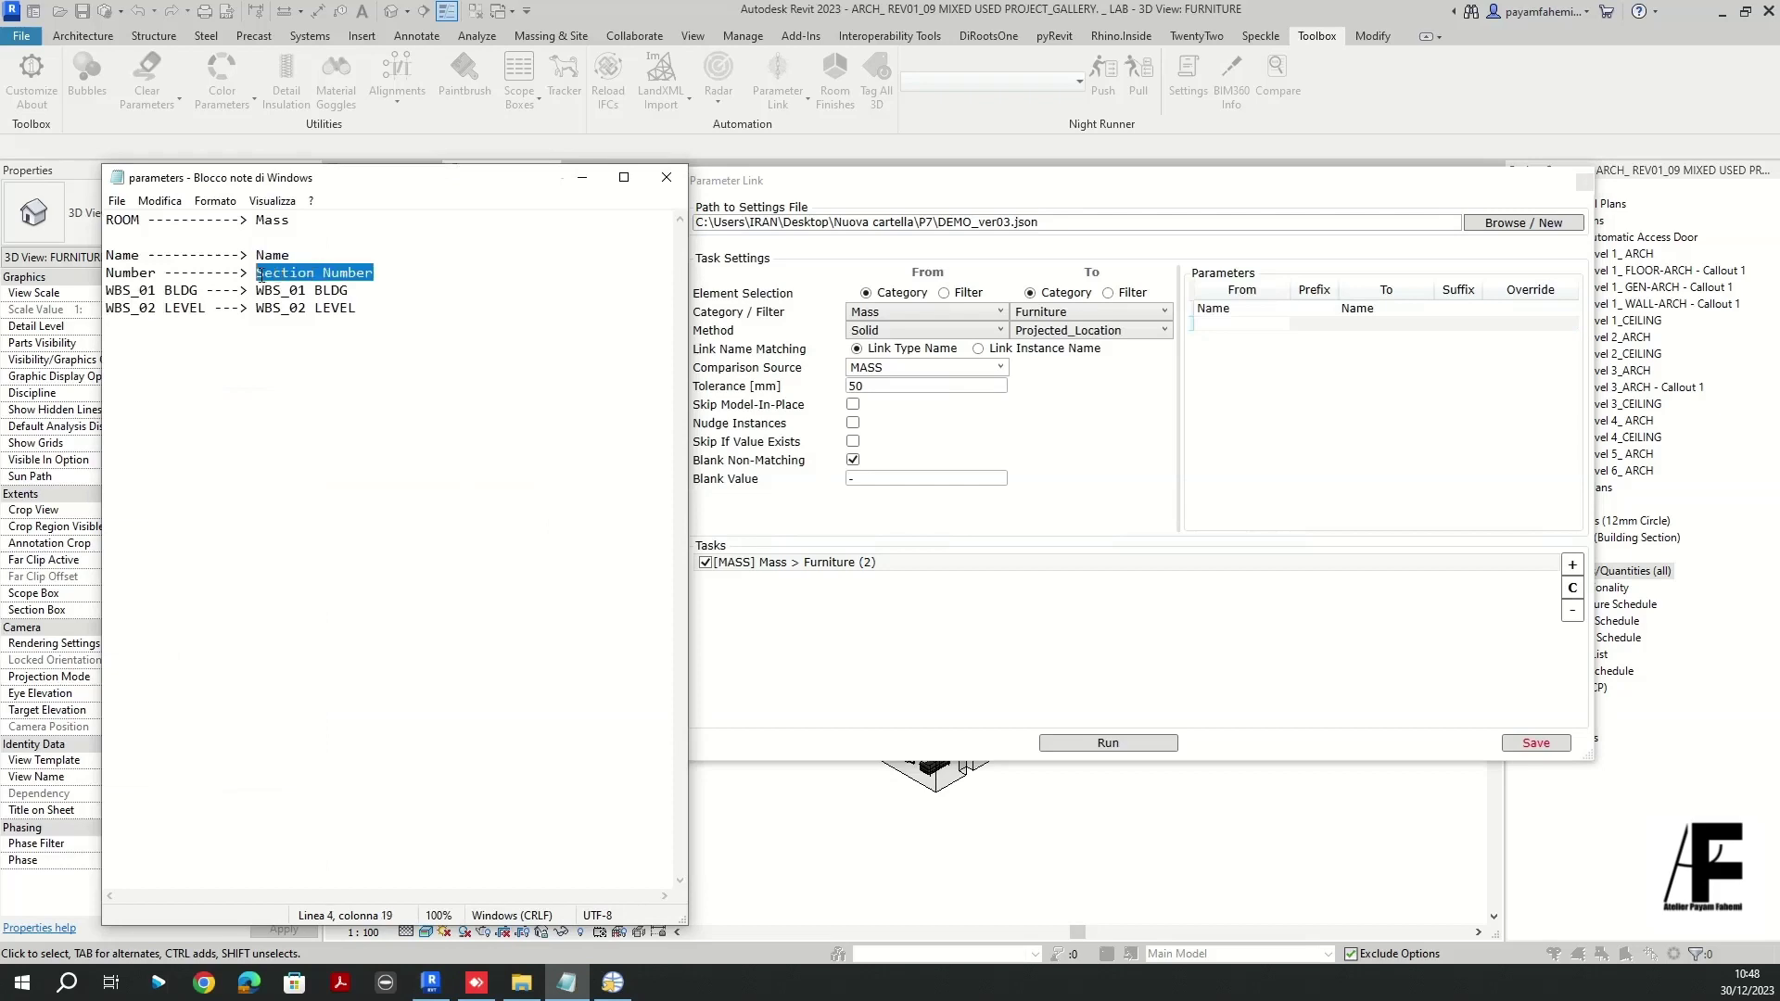
pyautogui.click(1191, 324)
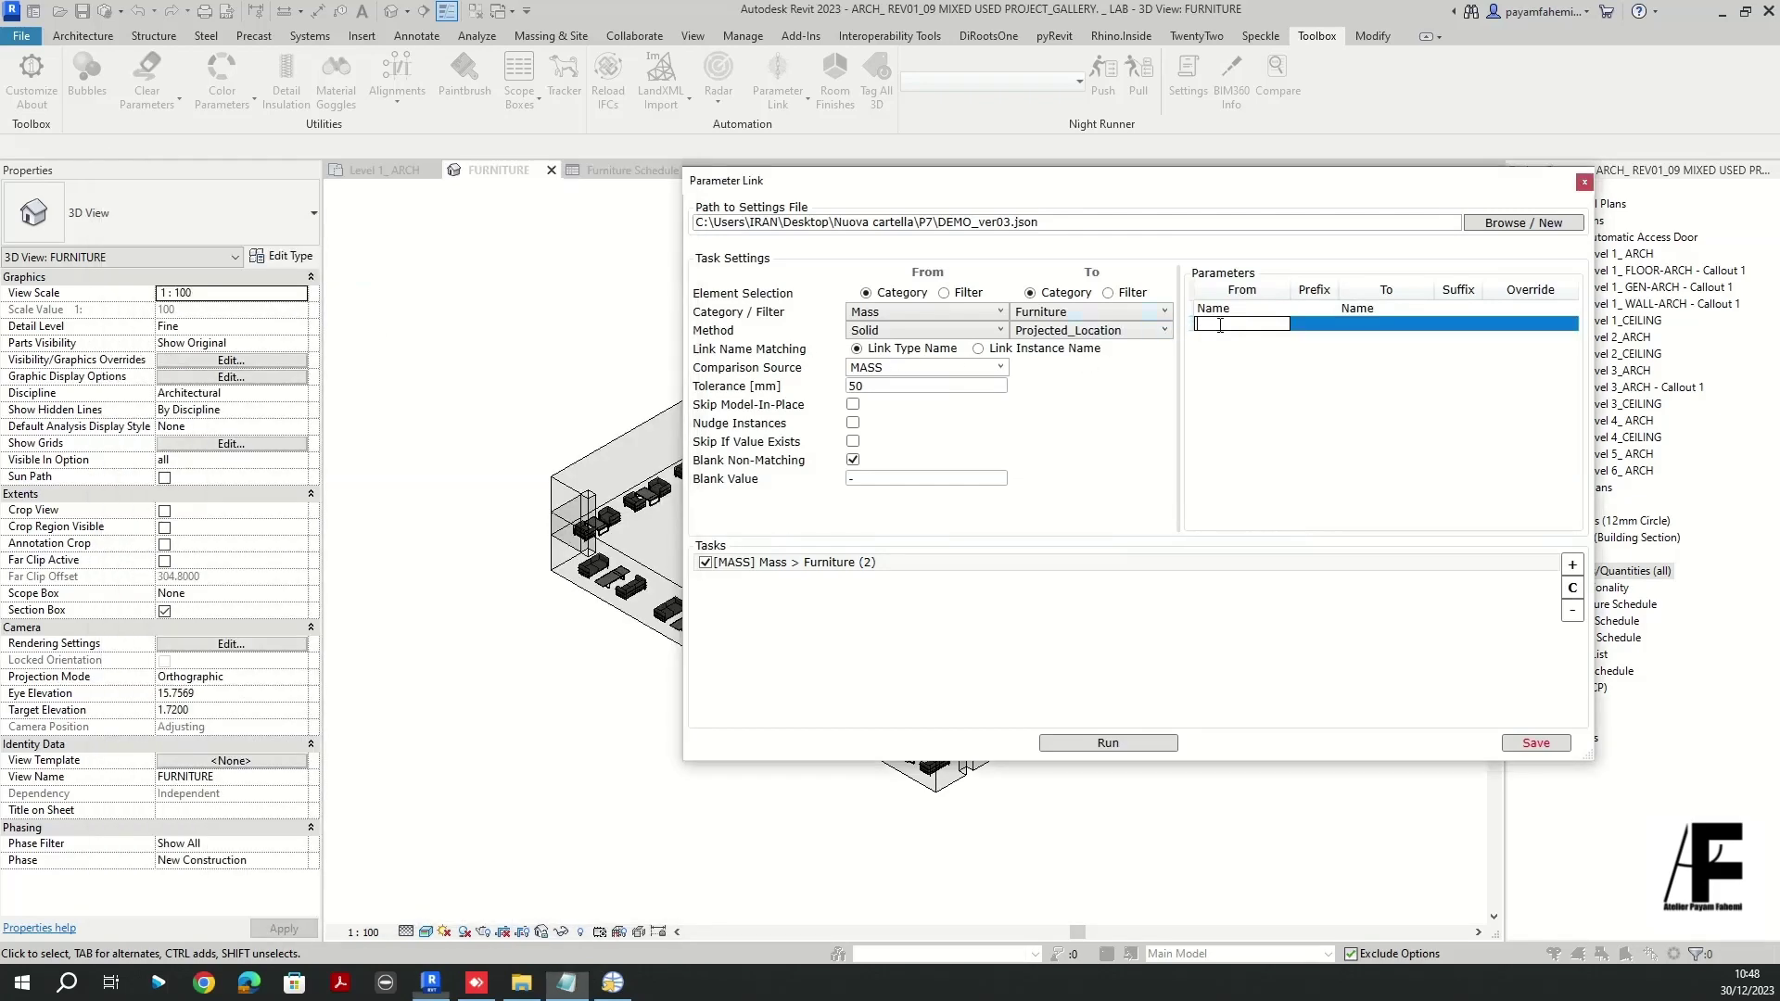
pyautogui.hotkey('ctrl', 'v')
pyautogui.click(1343, 324)
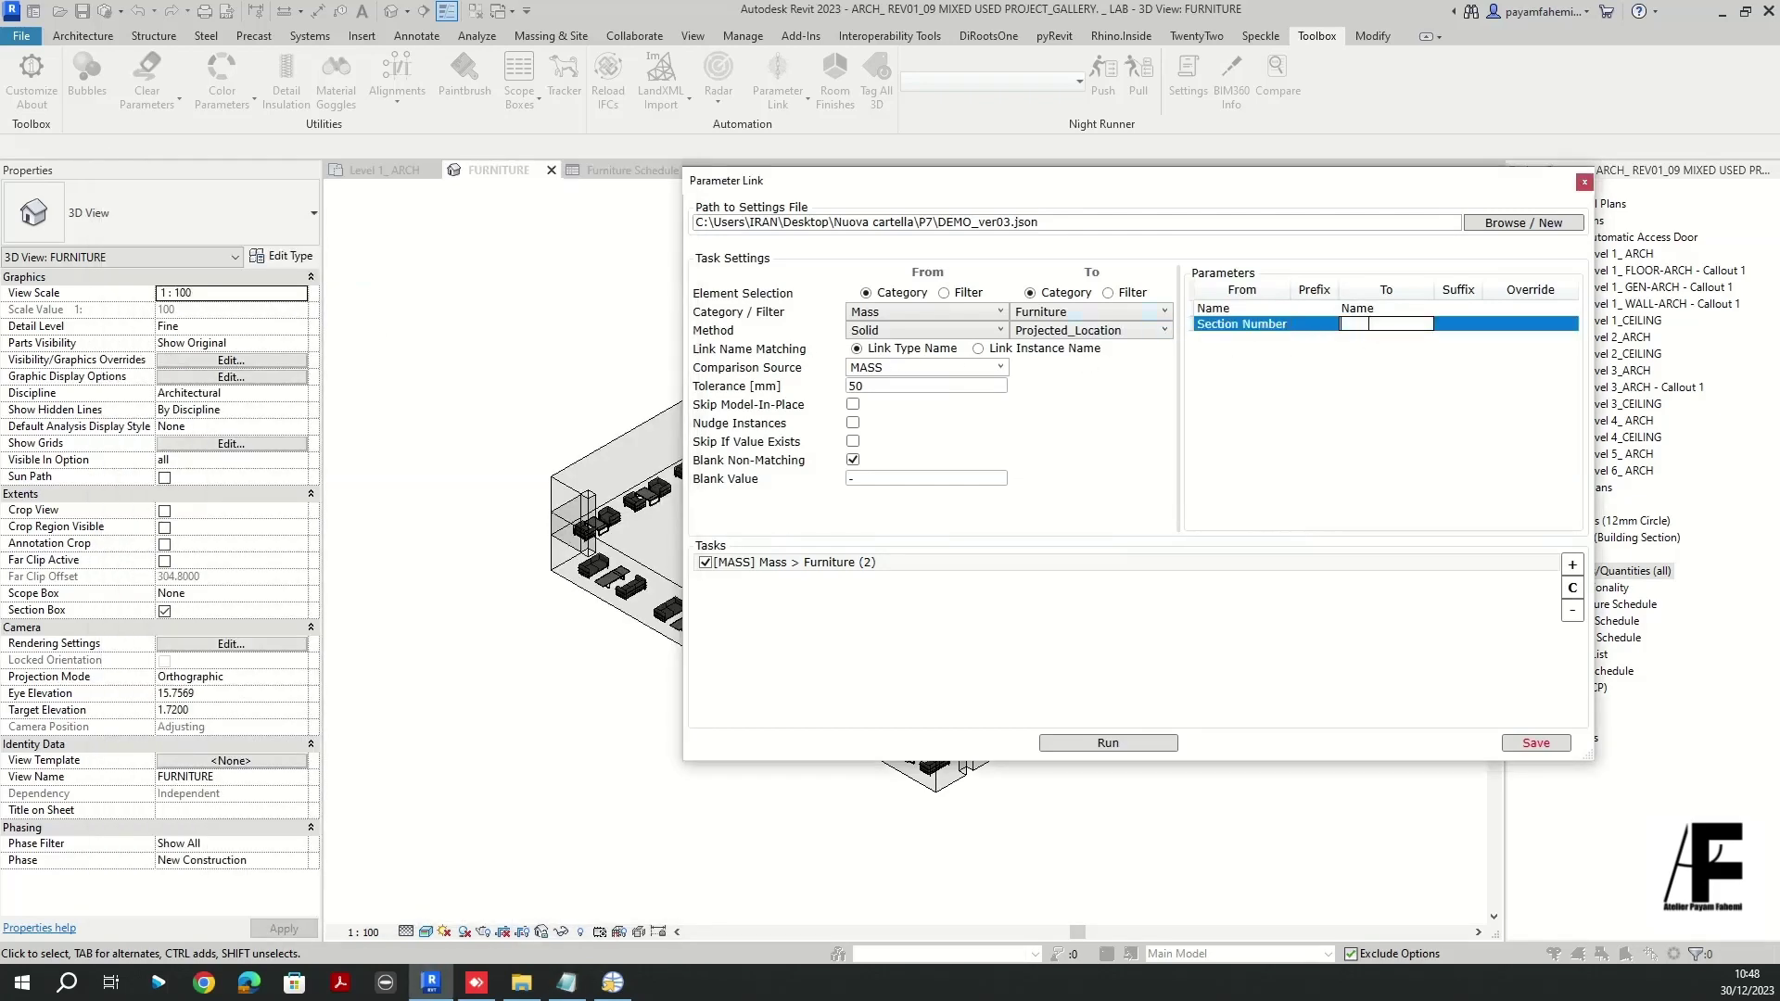
pyautogui.hotkey('ctrl', 'v')
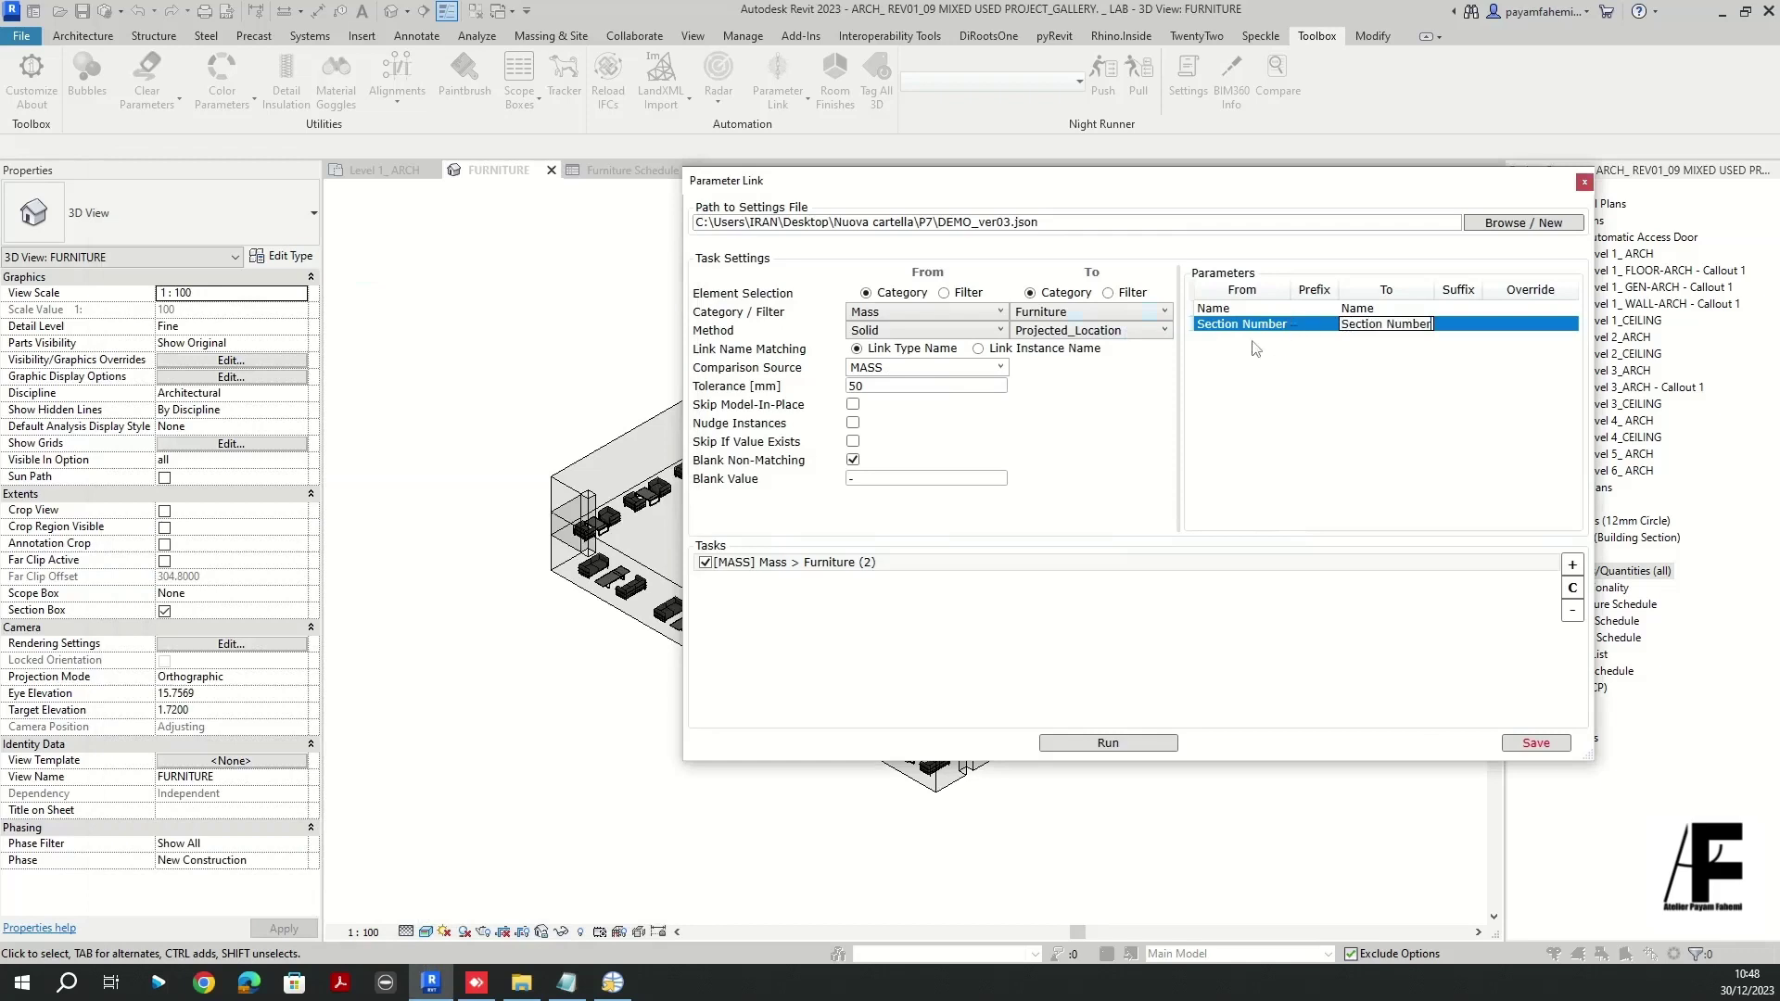
pyautogui.click(1243, 292)
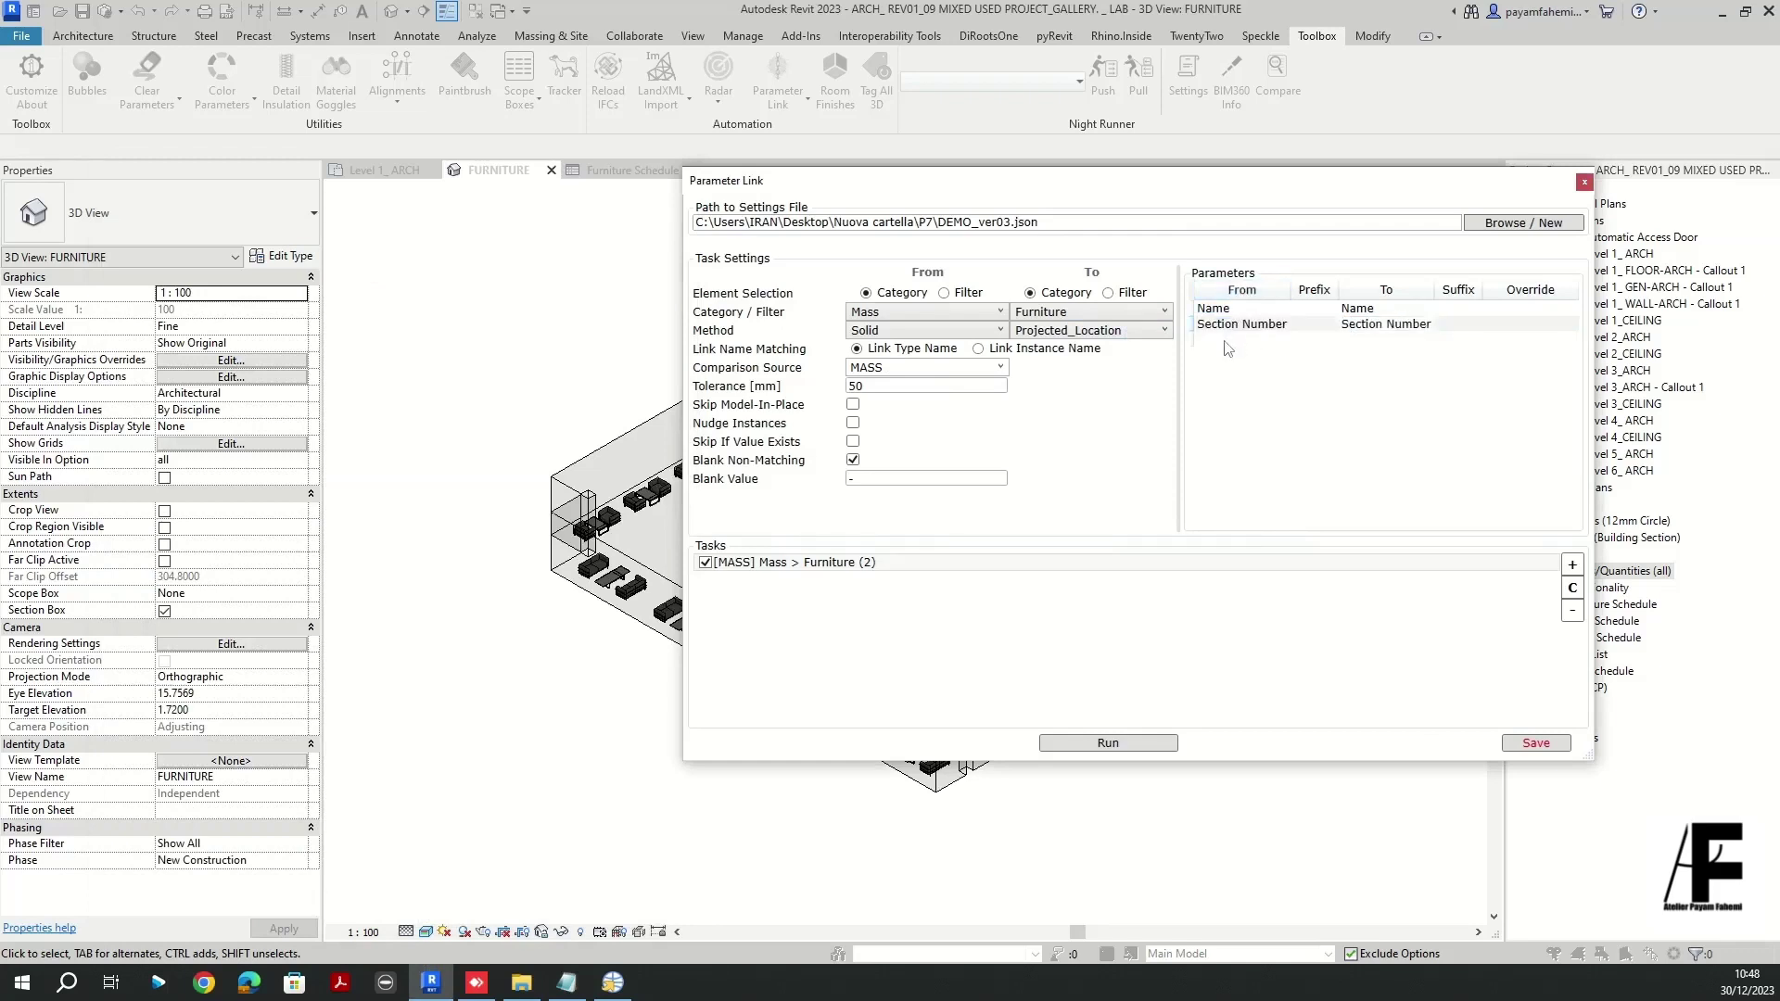
# - Add a third parameter mapping from WBS_01 BLDG to WBS_01 BLDG, copying the name from the Notepad list
pyautogui.click(566, 982)
pyautogui.moveTo(349, 290); pyautogui.dragTo(251, 290)
pyautogui.hotkey('ctrl', 'c')
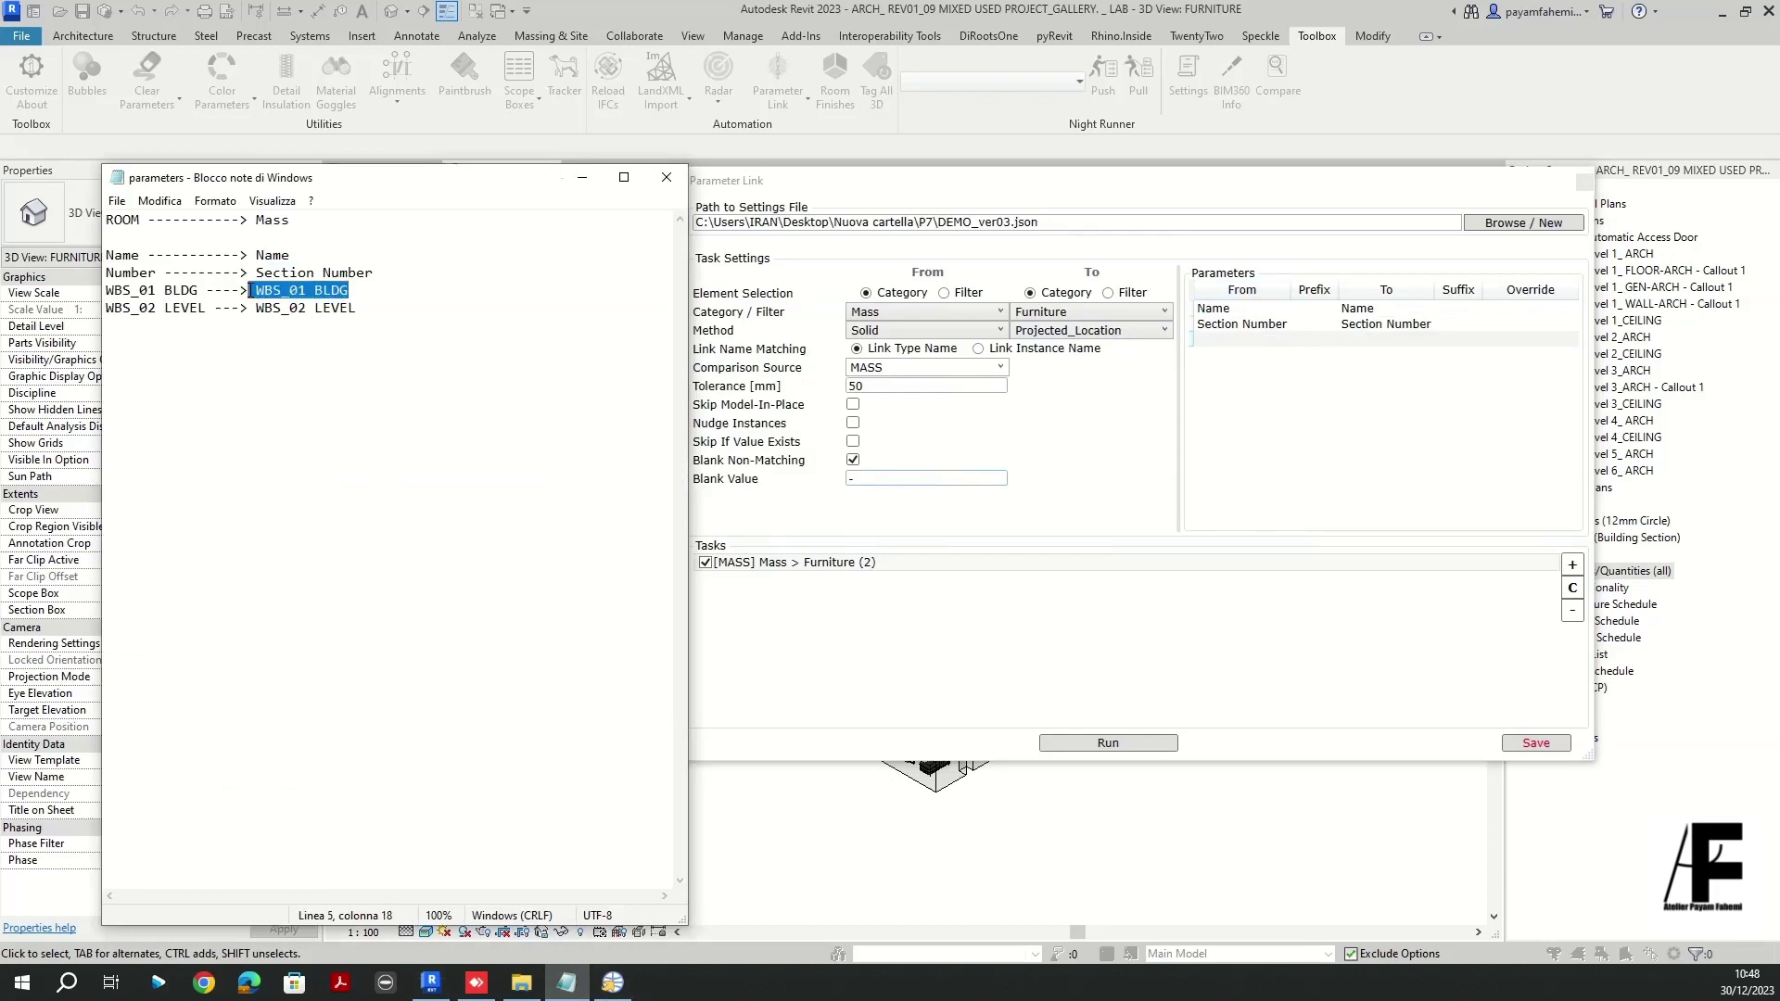
pyautogui.click(1212, 340)
pyautogui.hotkey('ctrl', 'v')
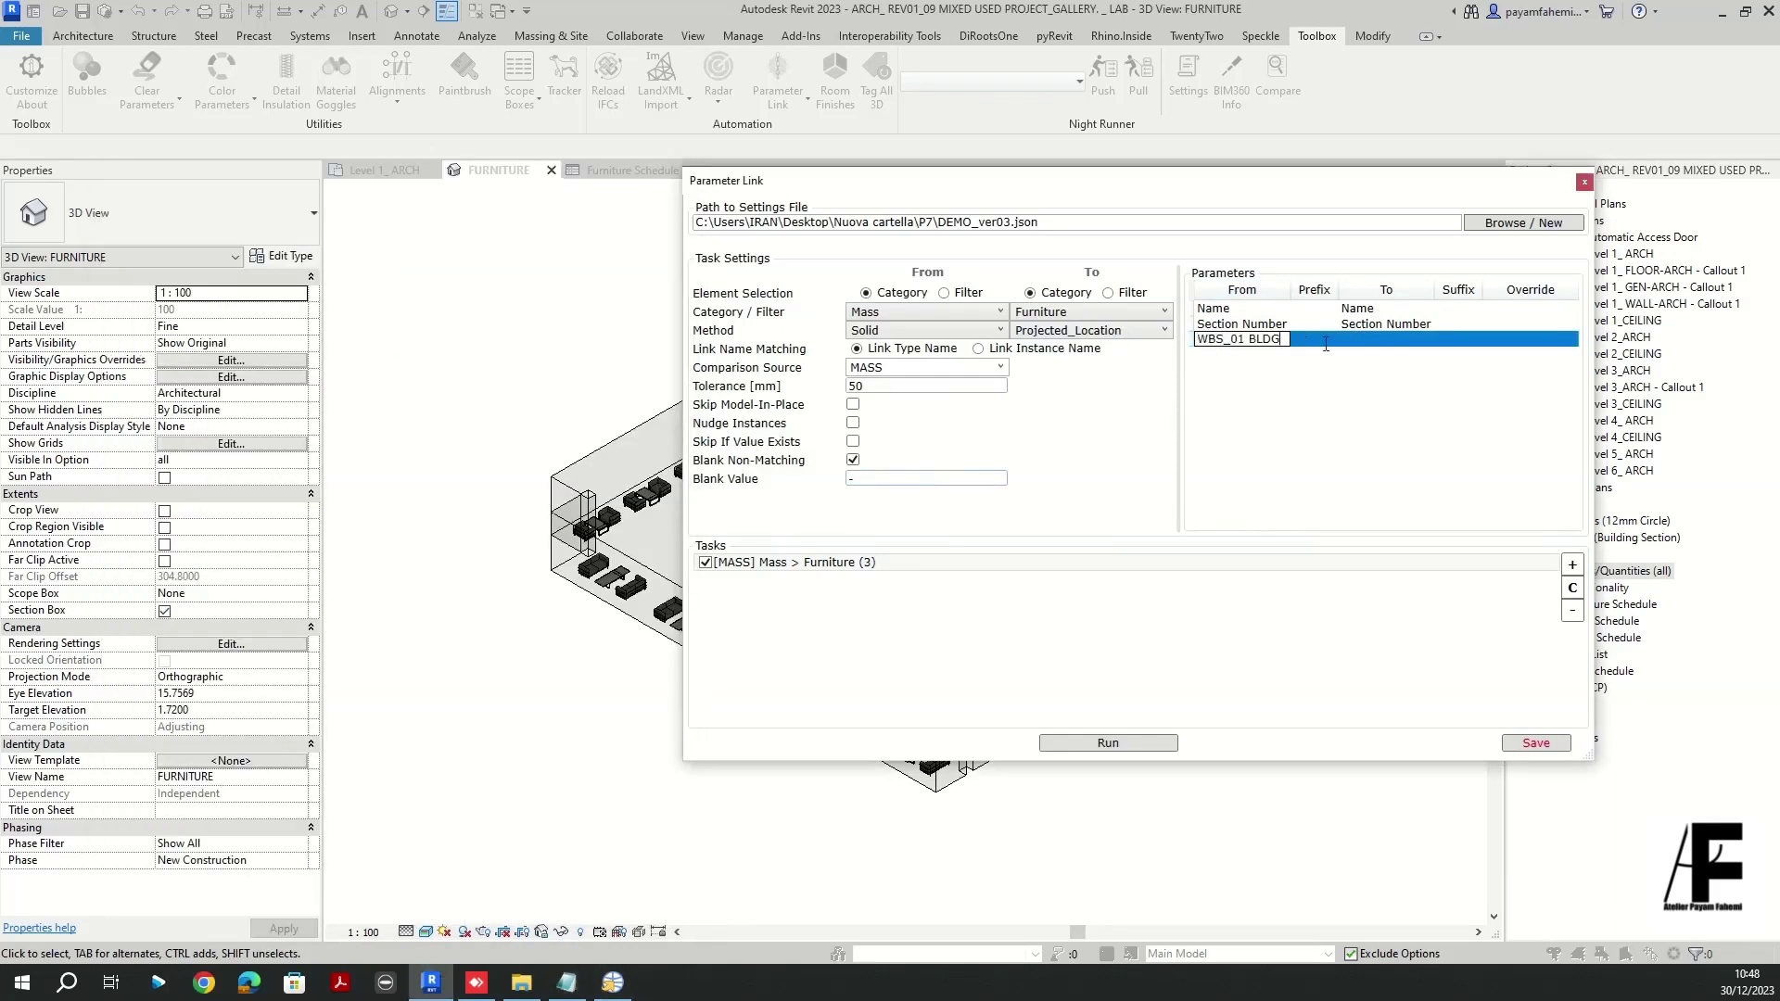
pyautogui.click(1366, 340)
pyautogui.click(1362, 341)
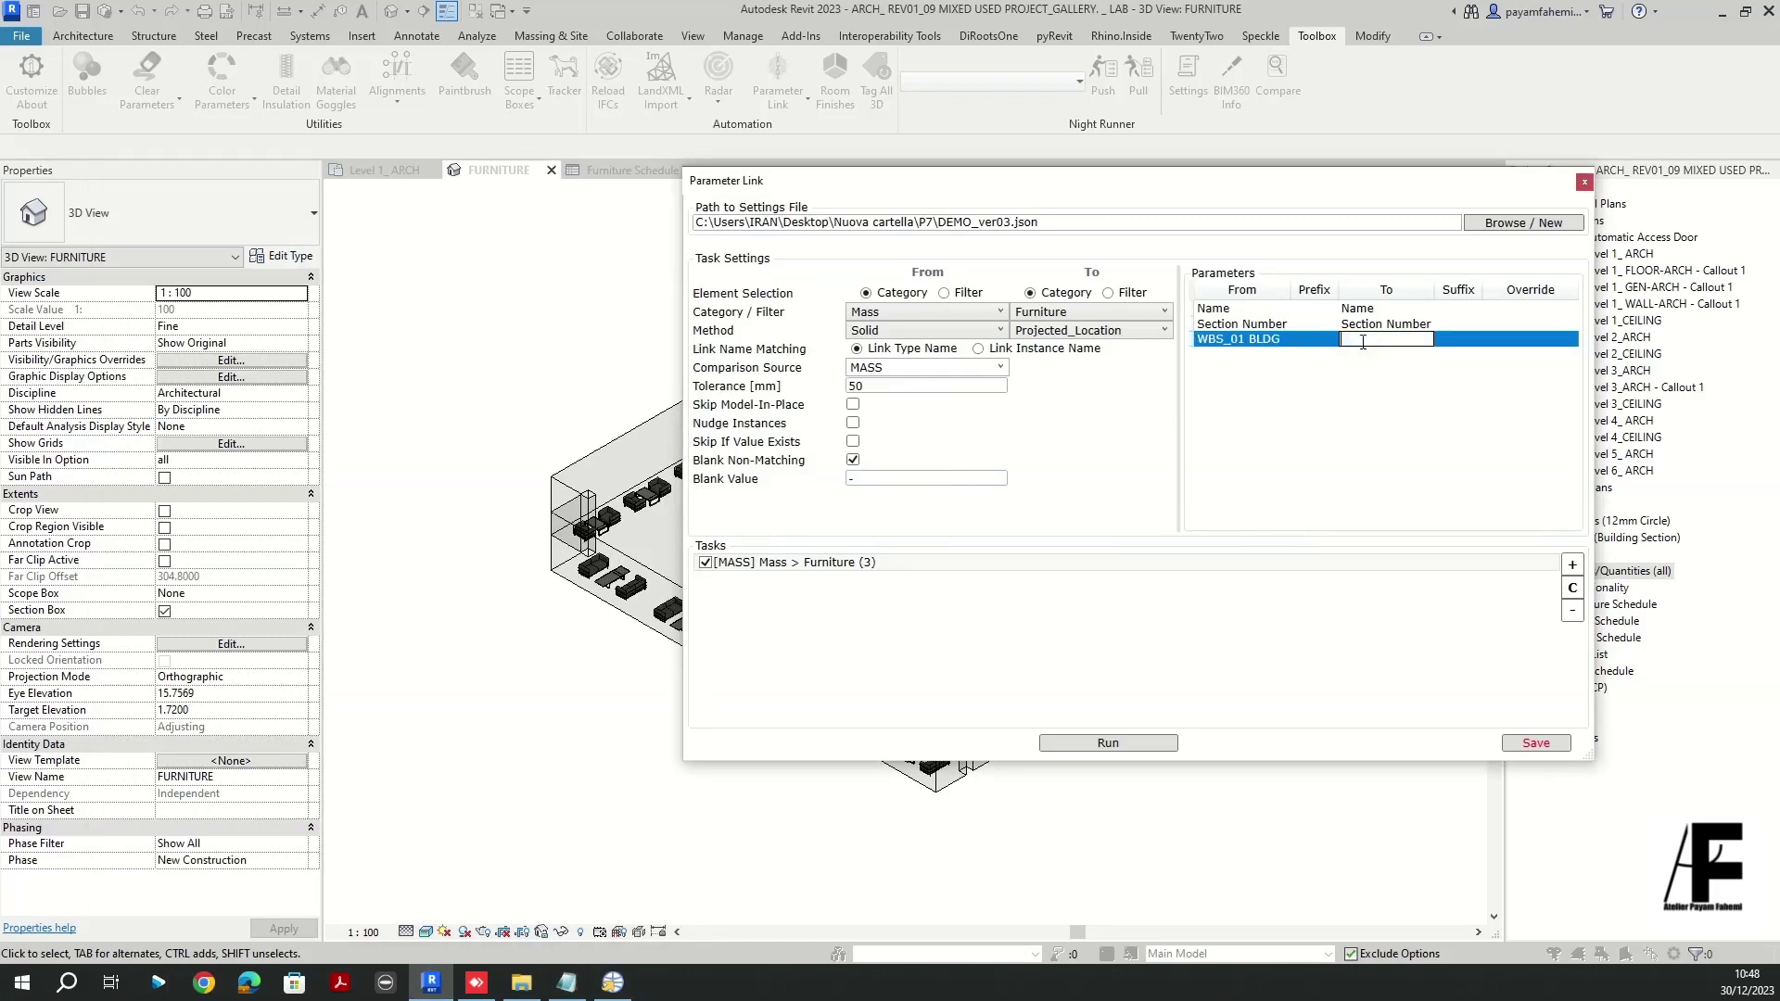
pyautogui.hotkey('ctrl', 'v')
# - Add a fourth parameter mapping from WBS_02 LEVEL to WBS_02 LEVEL and save the settings file
pyautogui.click(1219, 360)
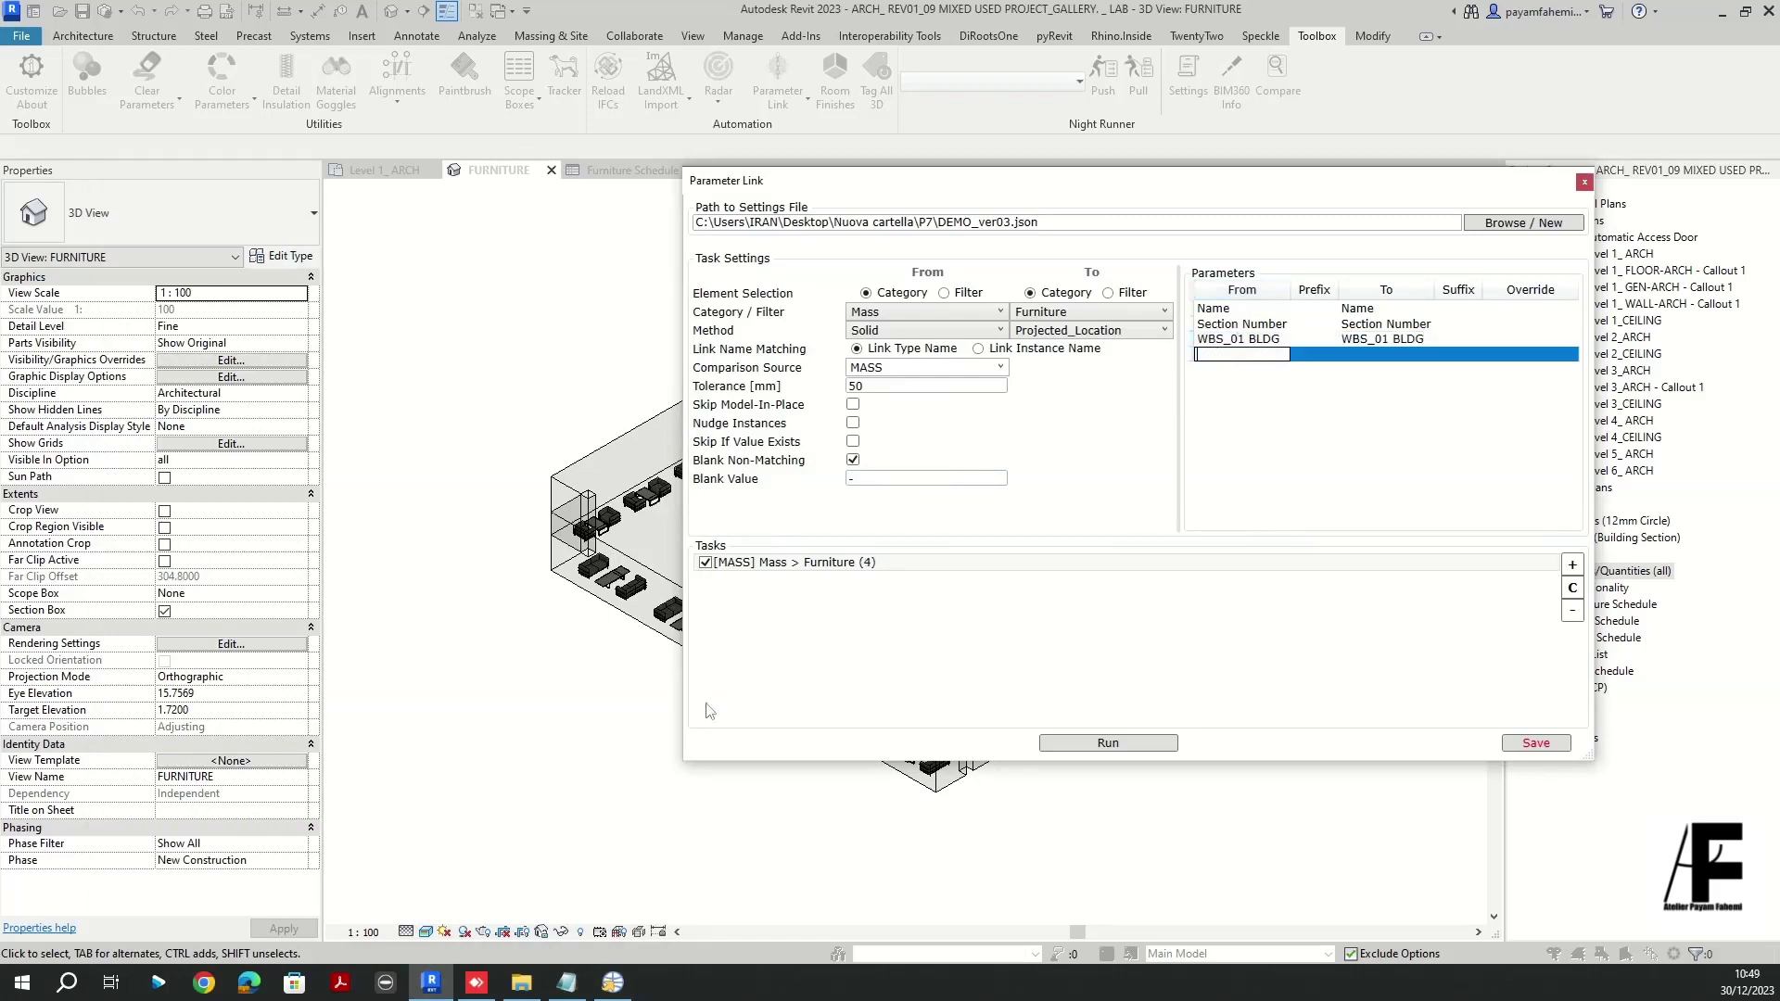
pyautogui.click(569, 980)
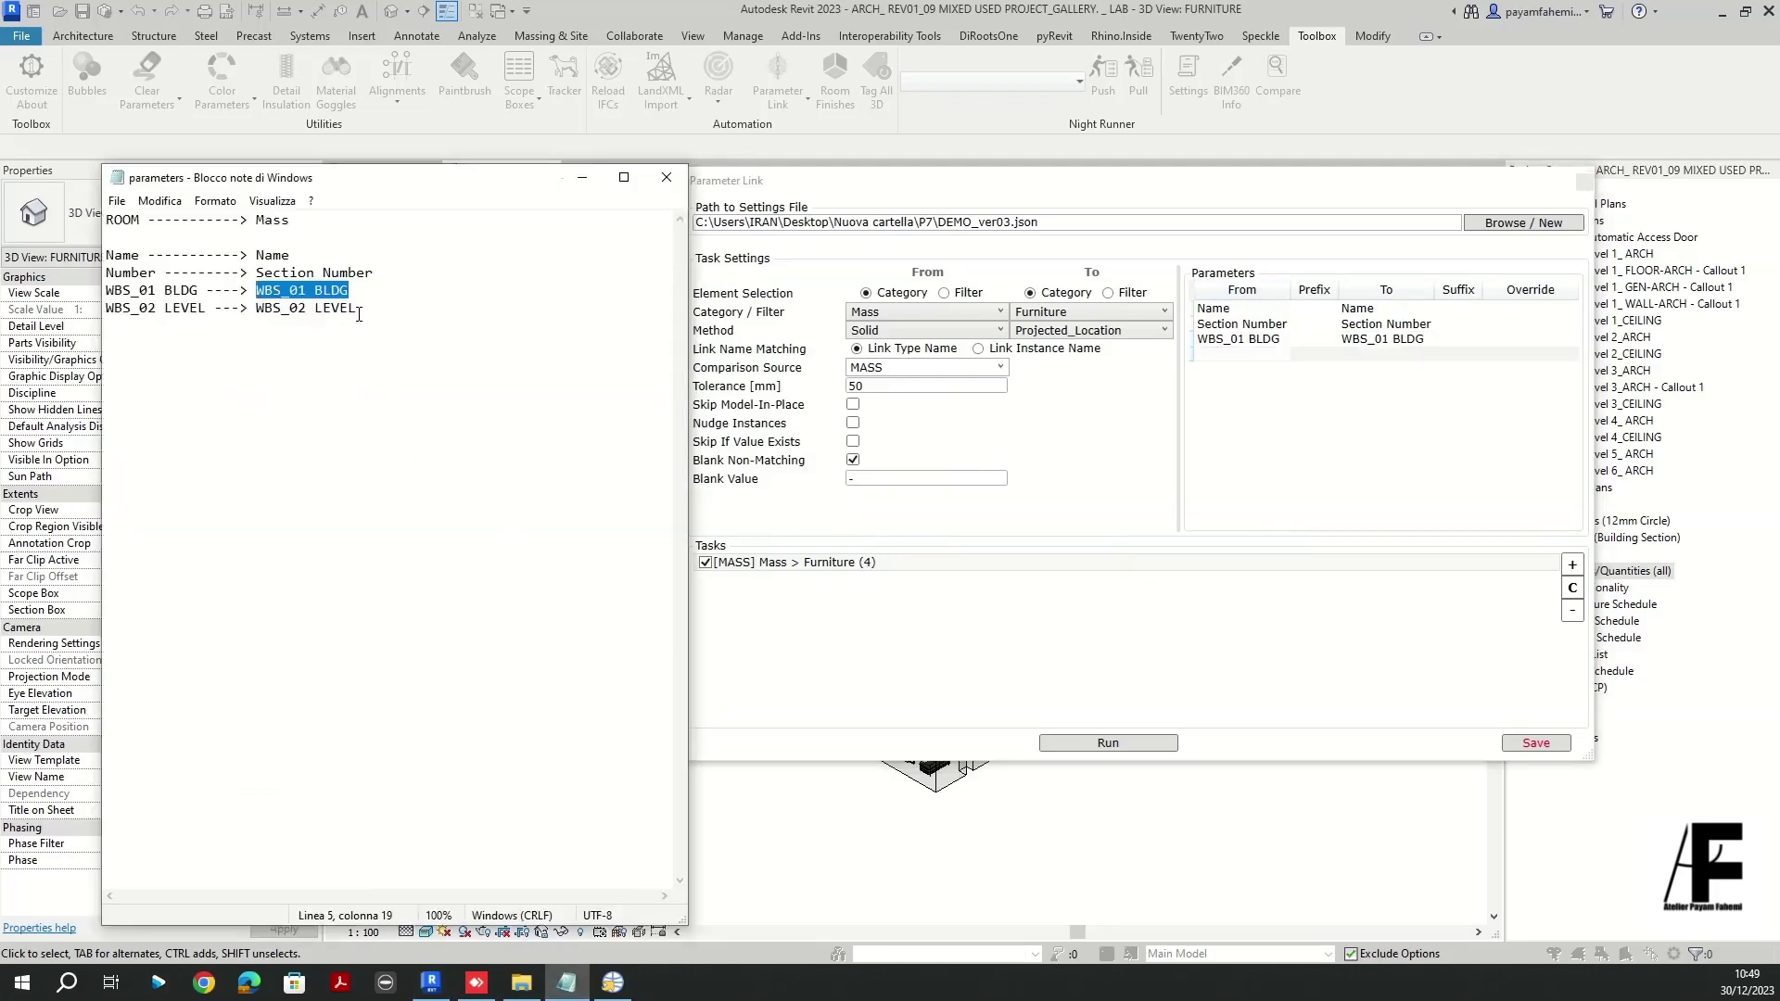
pyautogui.moveTo(359, 314); pyautogui.dragTo(257, 308)
pyautogui.hotkey('ctrl', 'c')
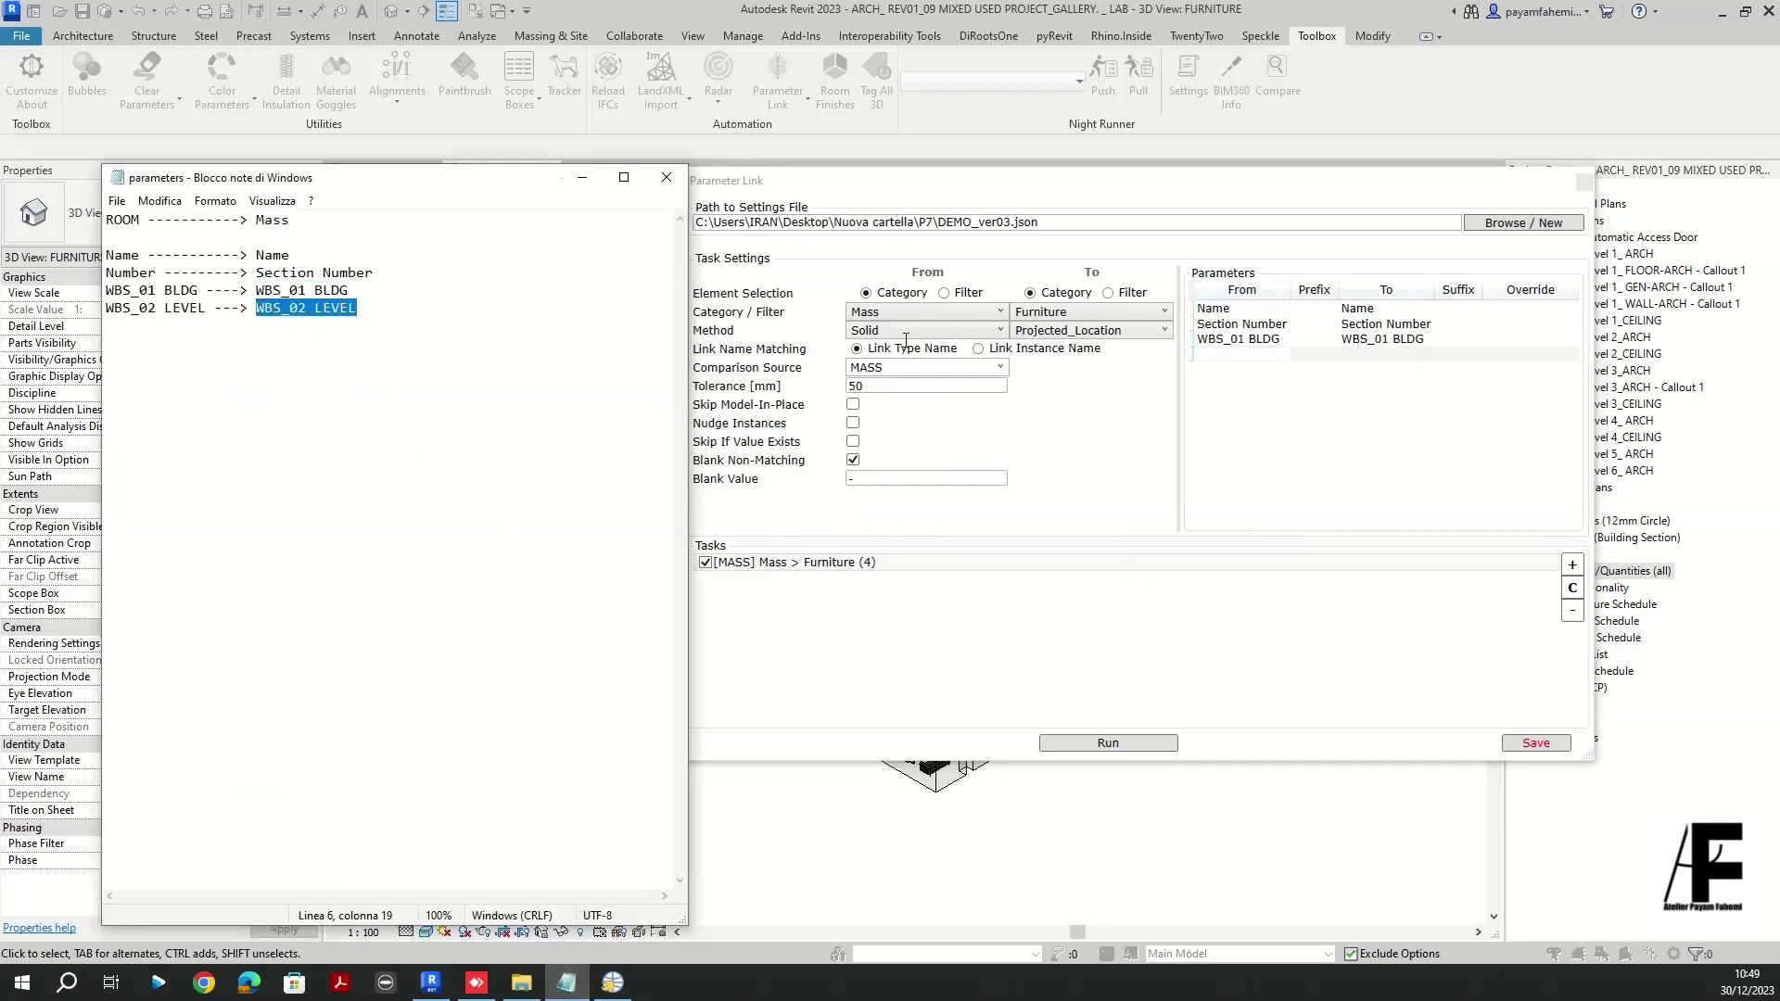
pyautogui.click(1208, 358)
pyautogui.click(1242, 357)
pyautogui.hotkey('ctrl', 'v')
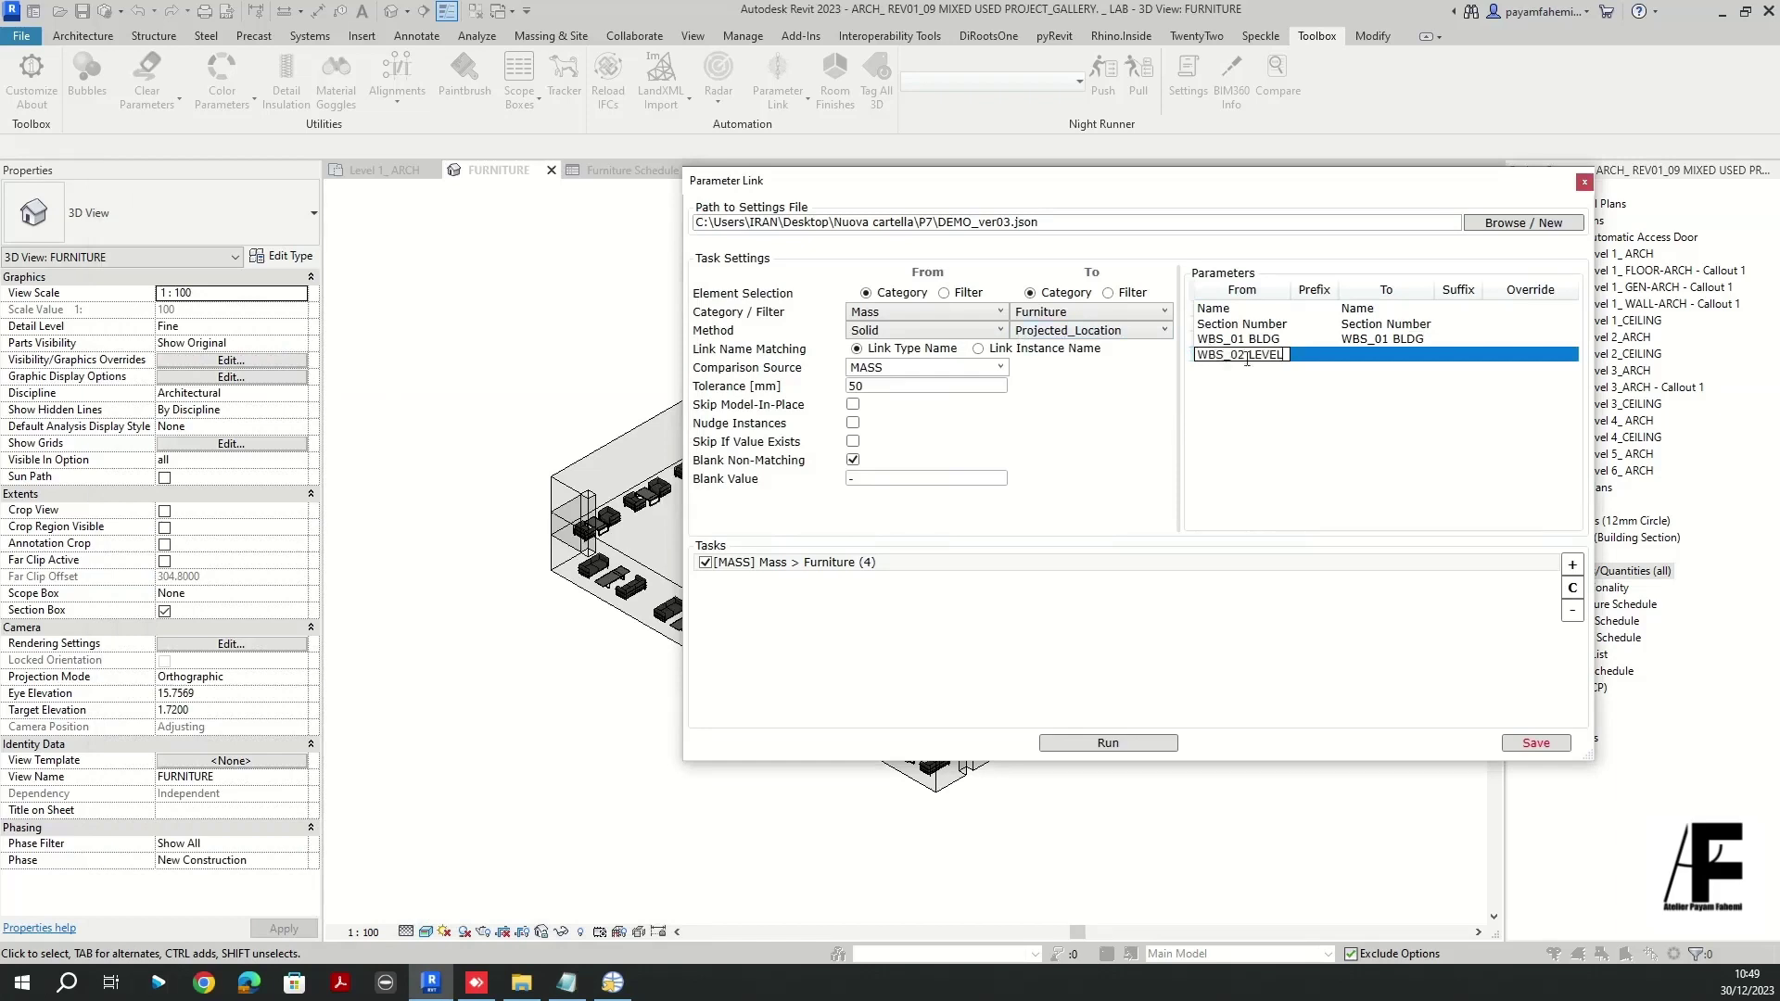
pyautogui.click(1371, 355)
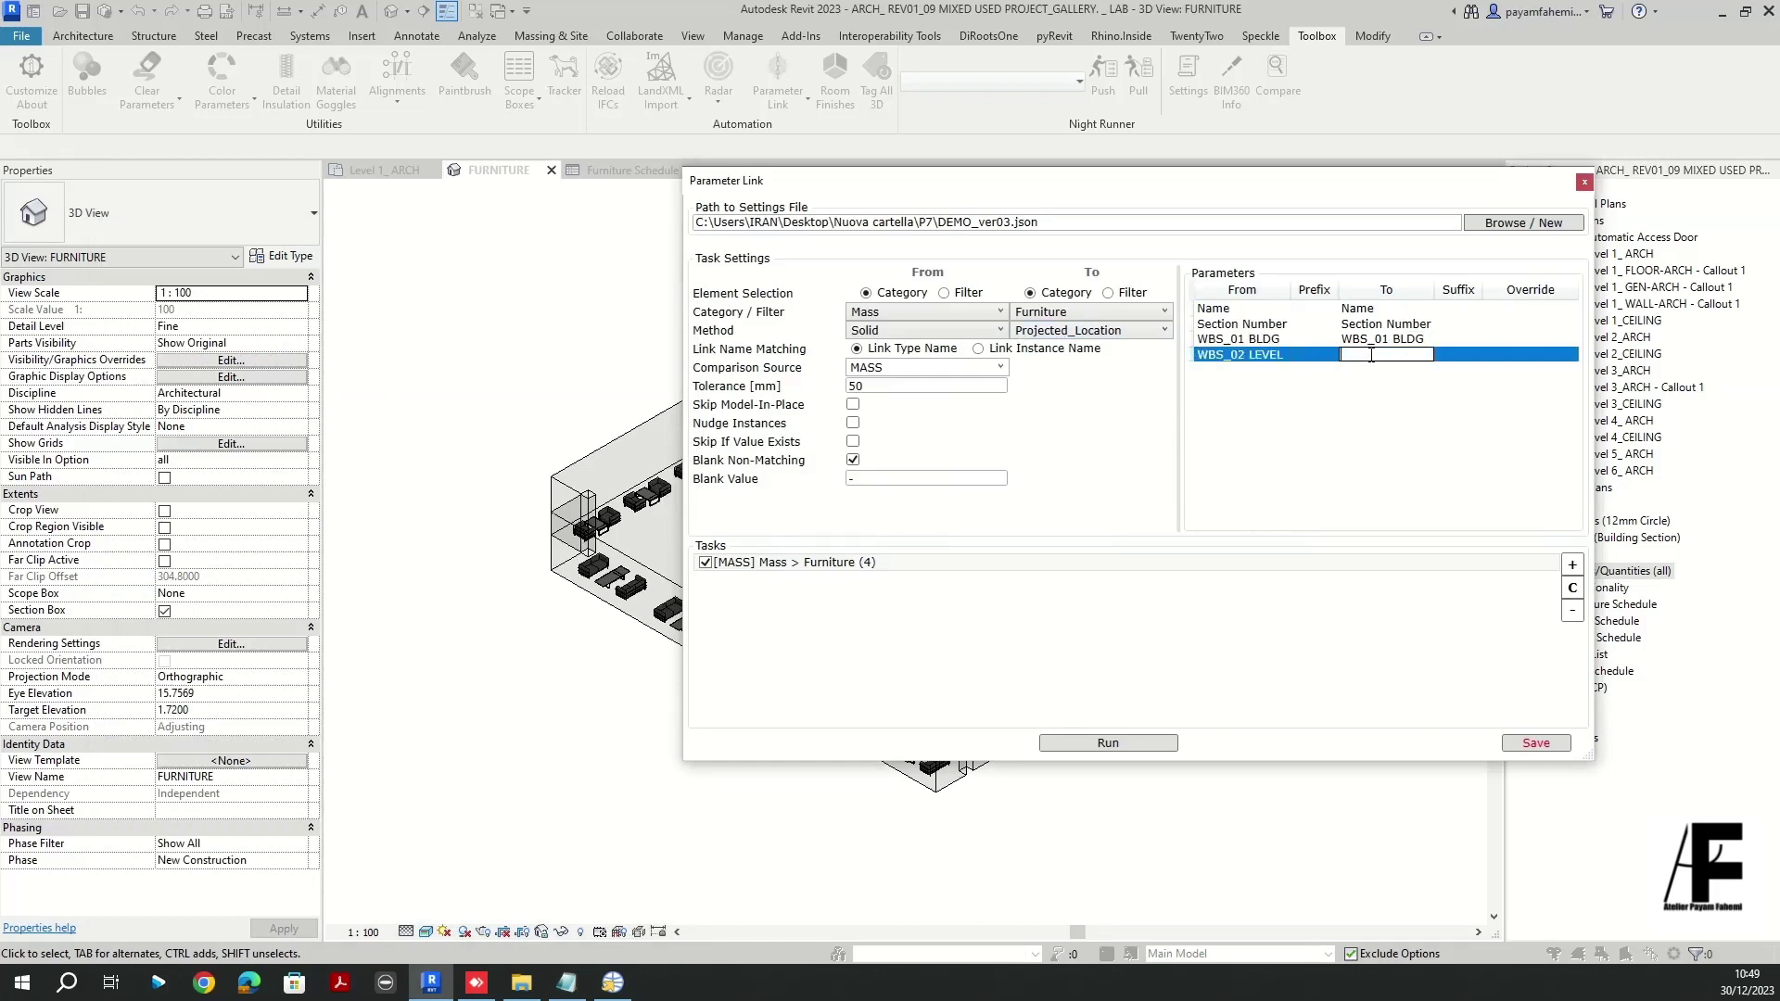
pyautogui.hotkey('ctrl', 'v')
pyautogui.click(1515, 745)
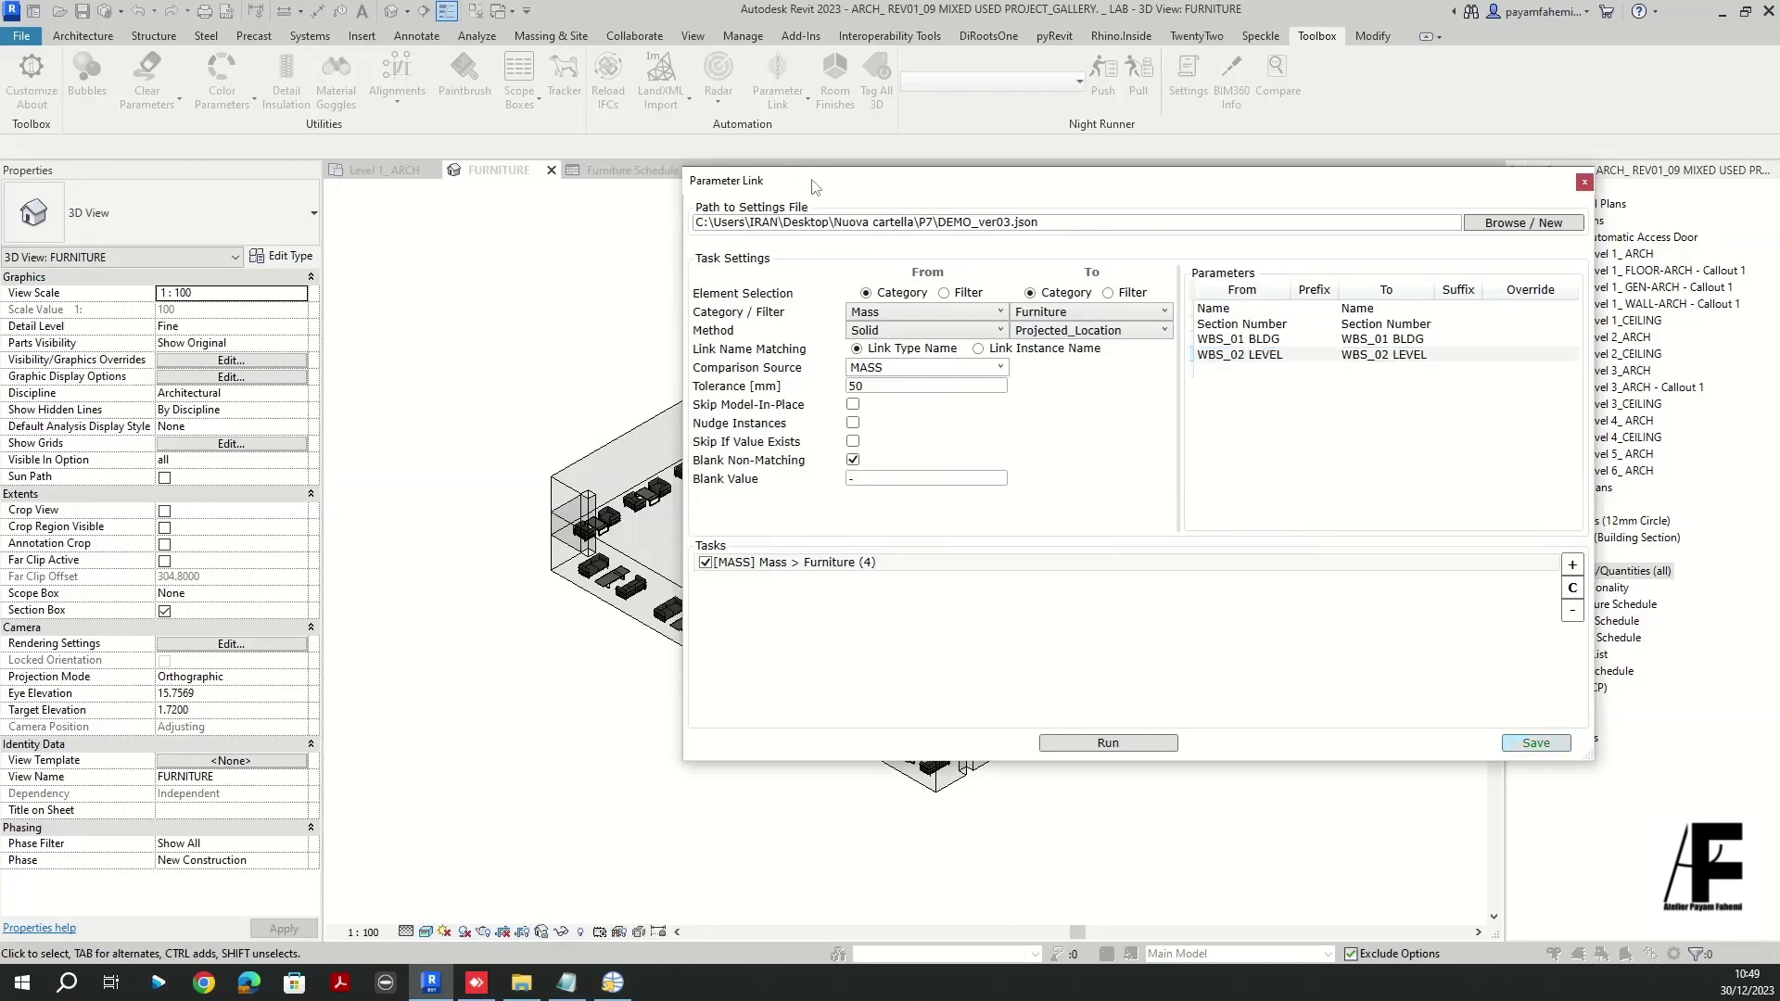
# - Run the Mass to Furniture task and accept the change to the grouped elements
pyautogui.moveTo(825, 189); pyautogui.dragTo(950, 170)
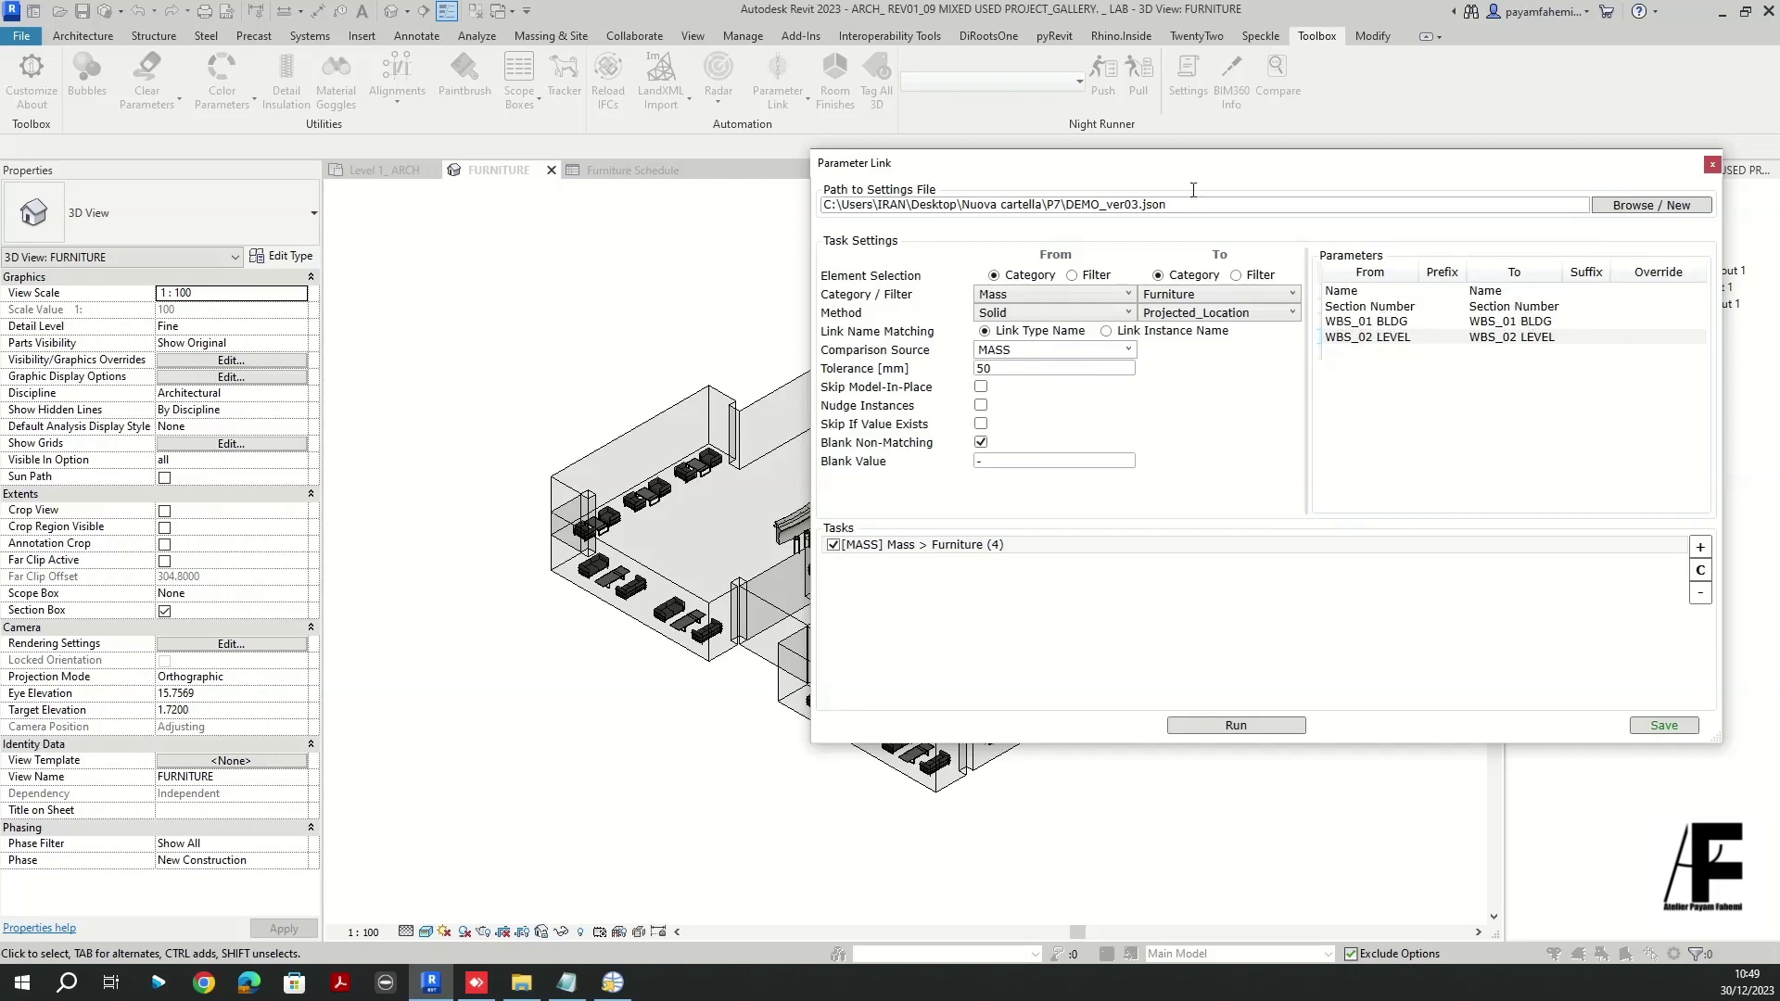
pyautogui.moveTo(1170, 176); pyautogui.dragTo(1251, 161)
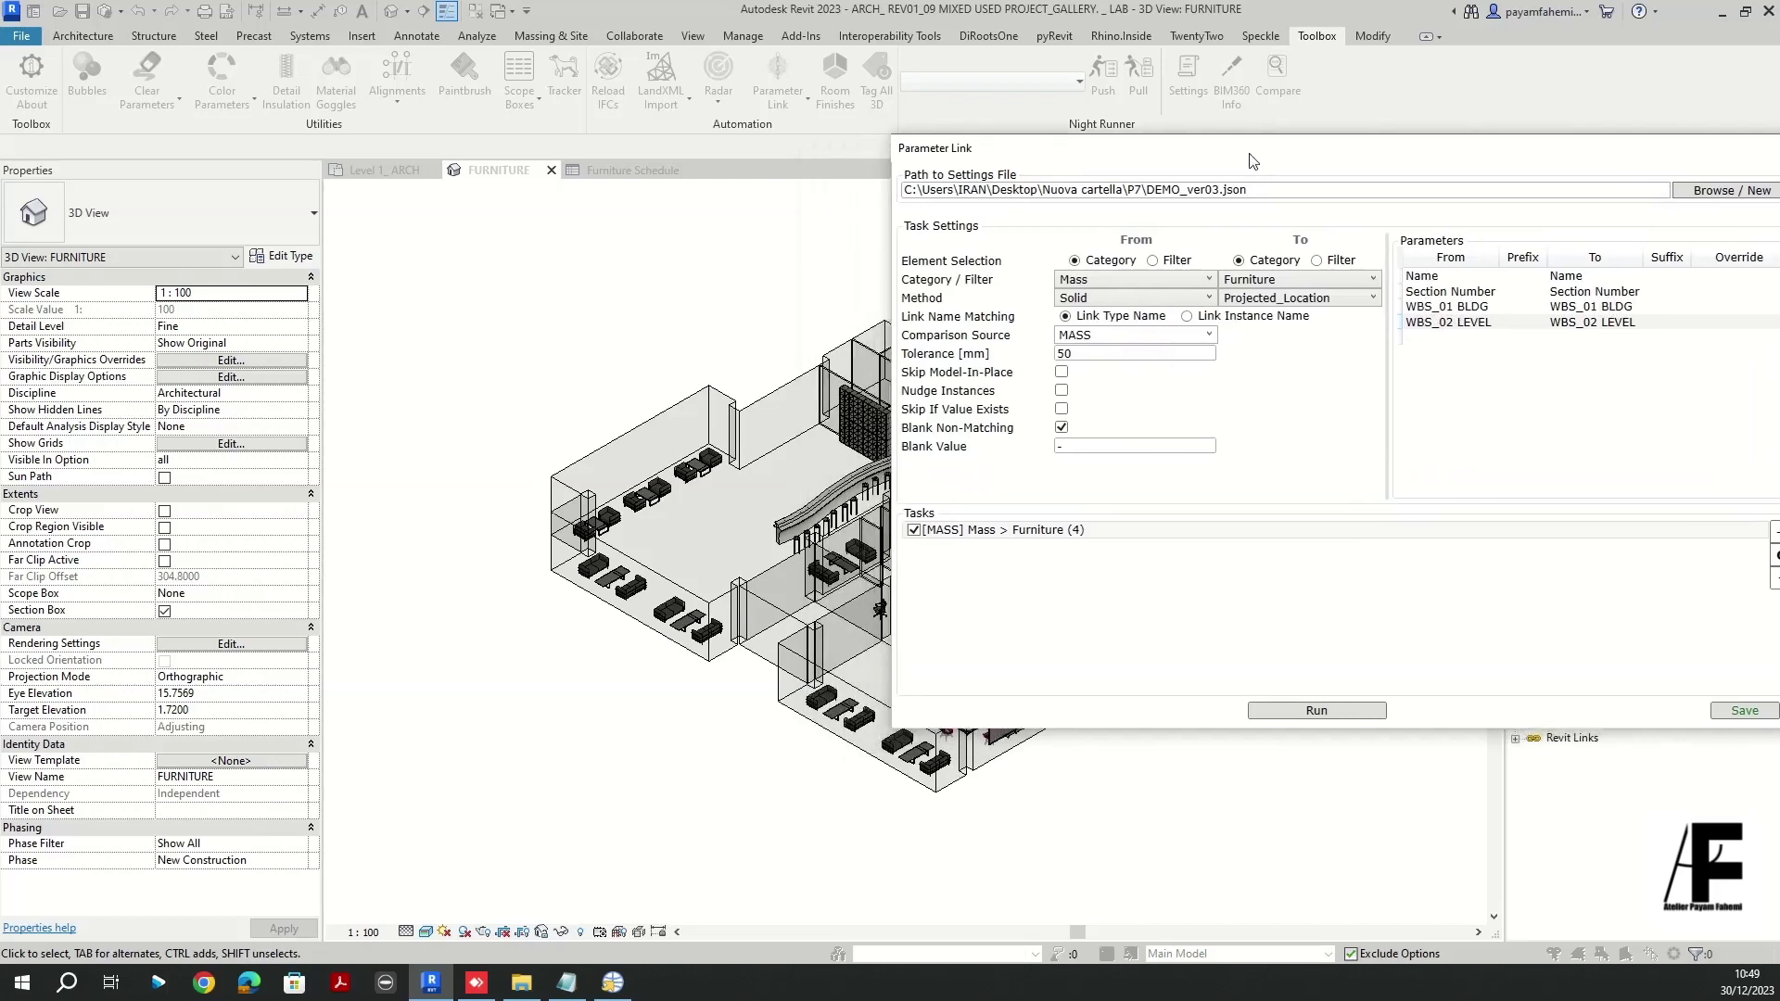
pyautogui.click(1314, 716)
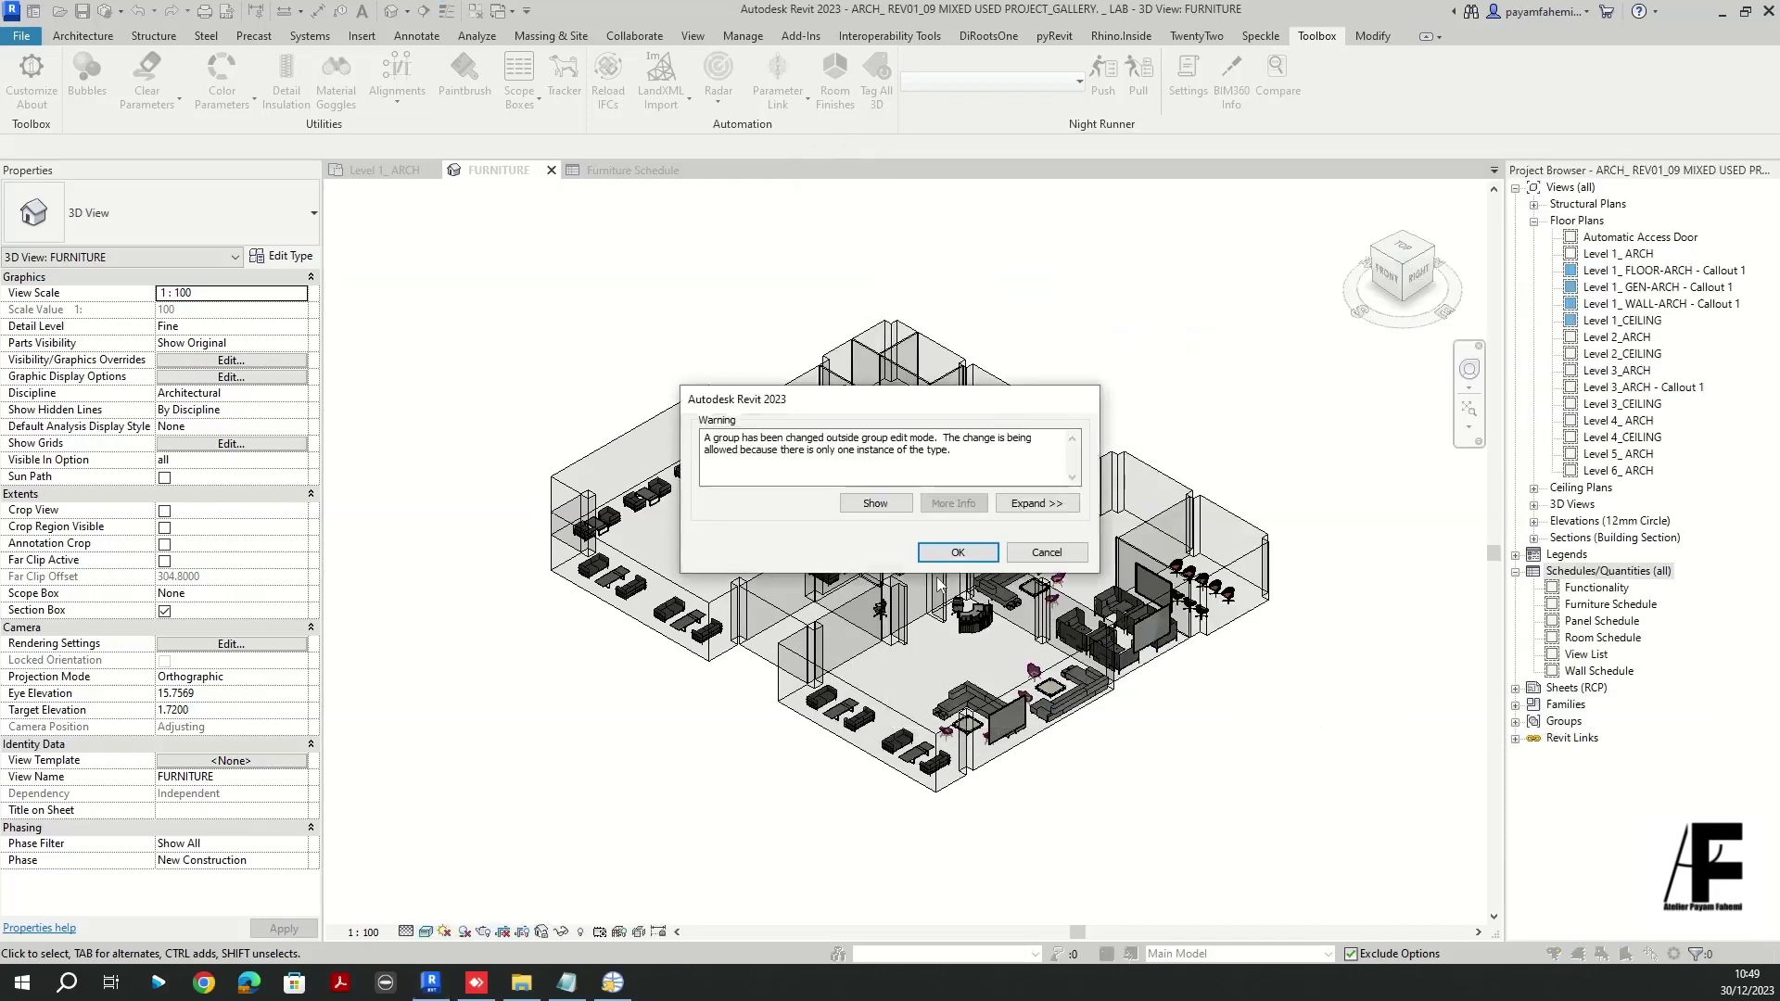
pyautogui.moveTo(873, 394); pyautogui.dragTo(916, 300)
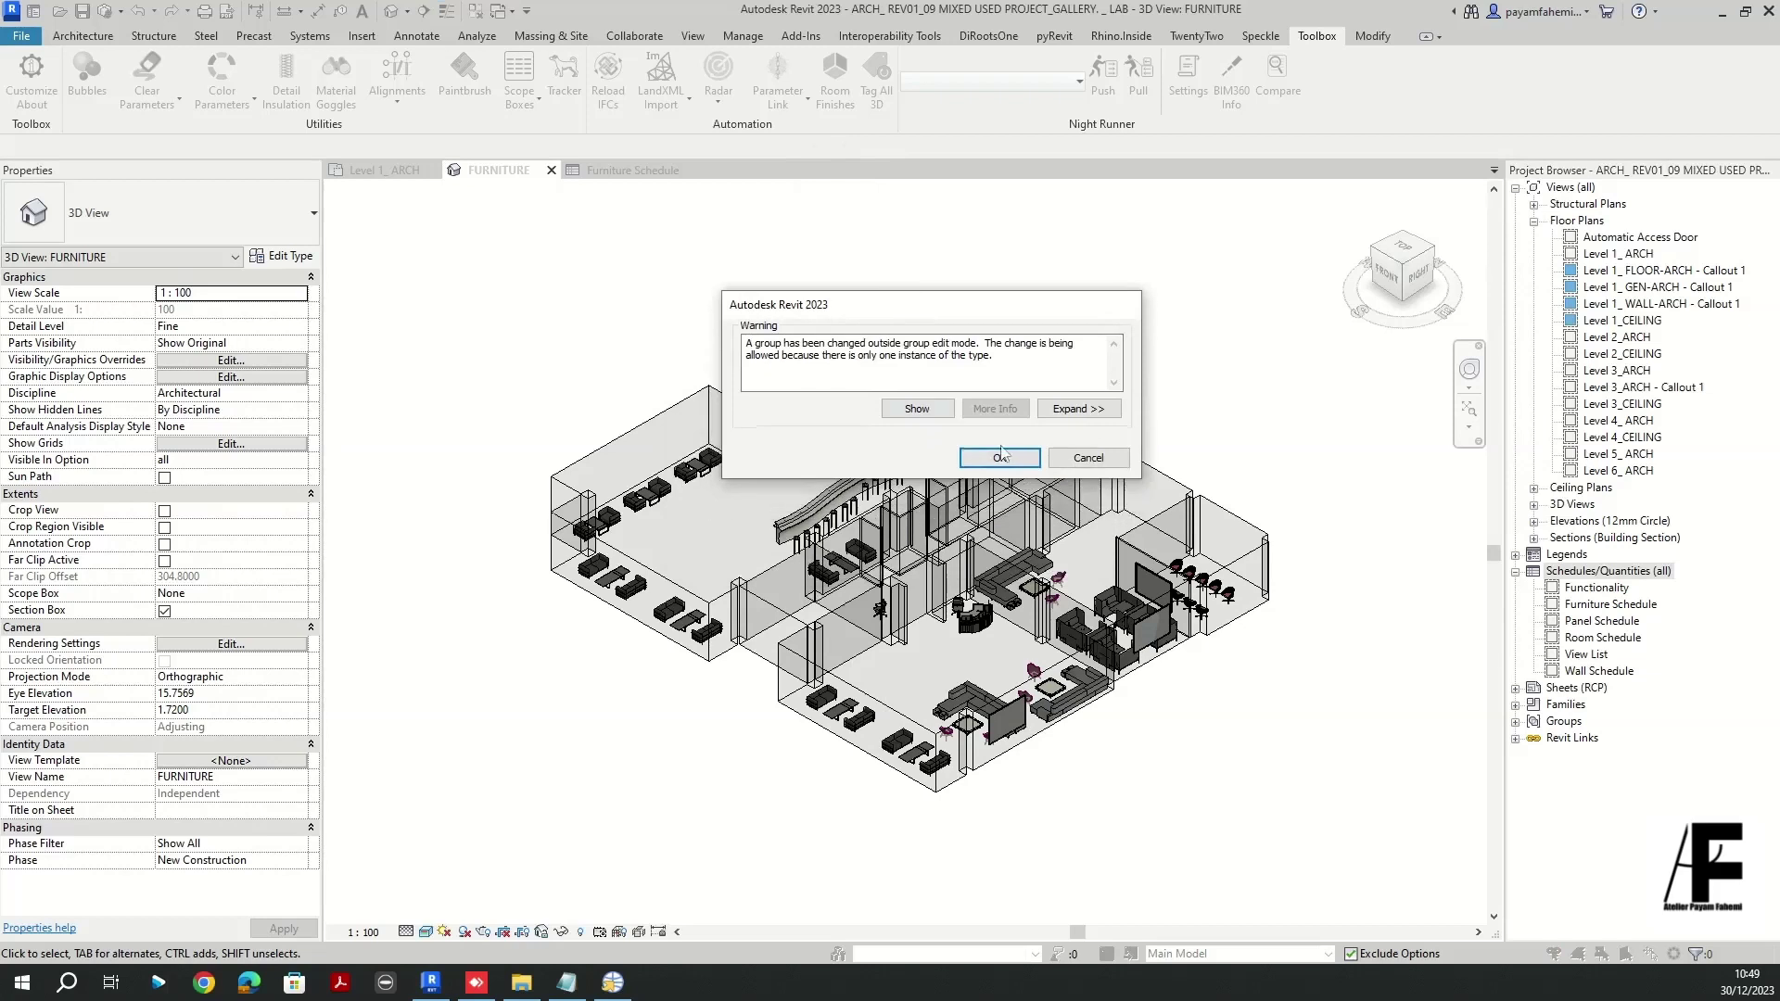
pyautogui.click(999, 458)
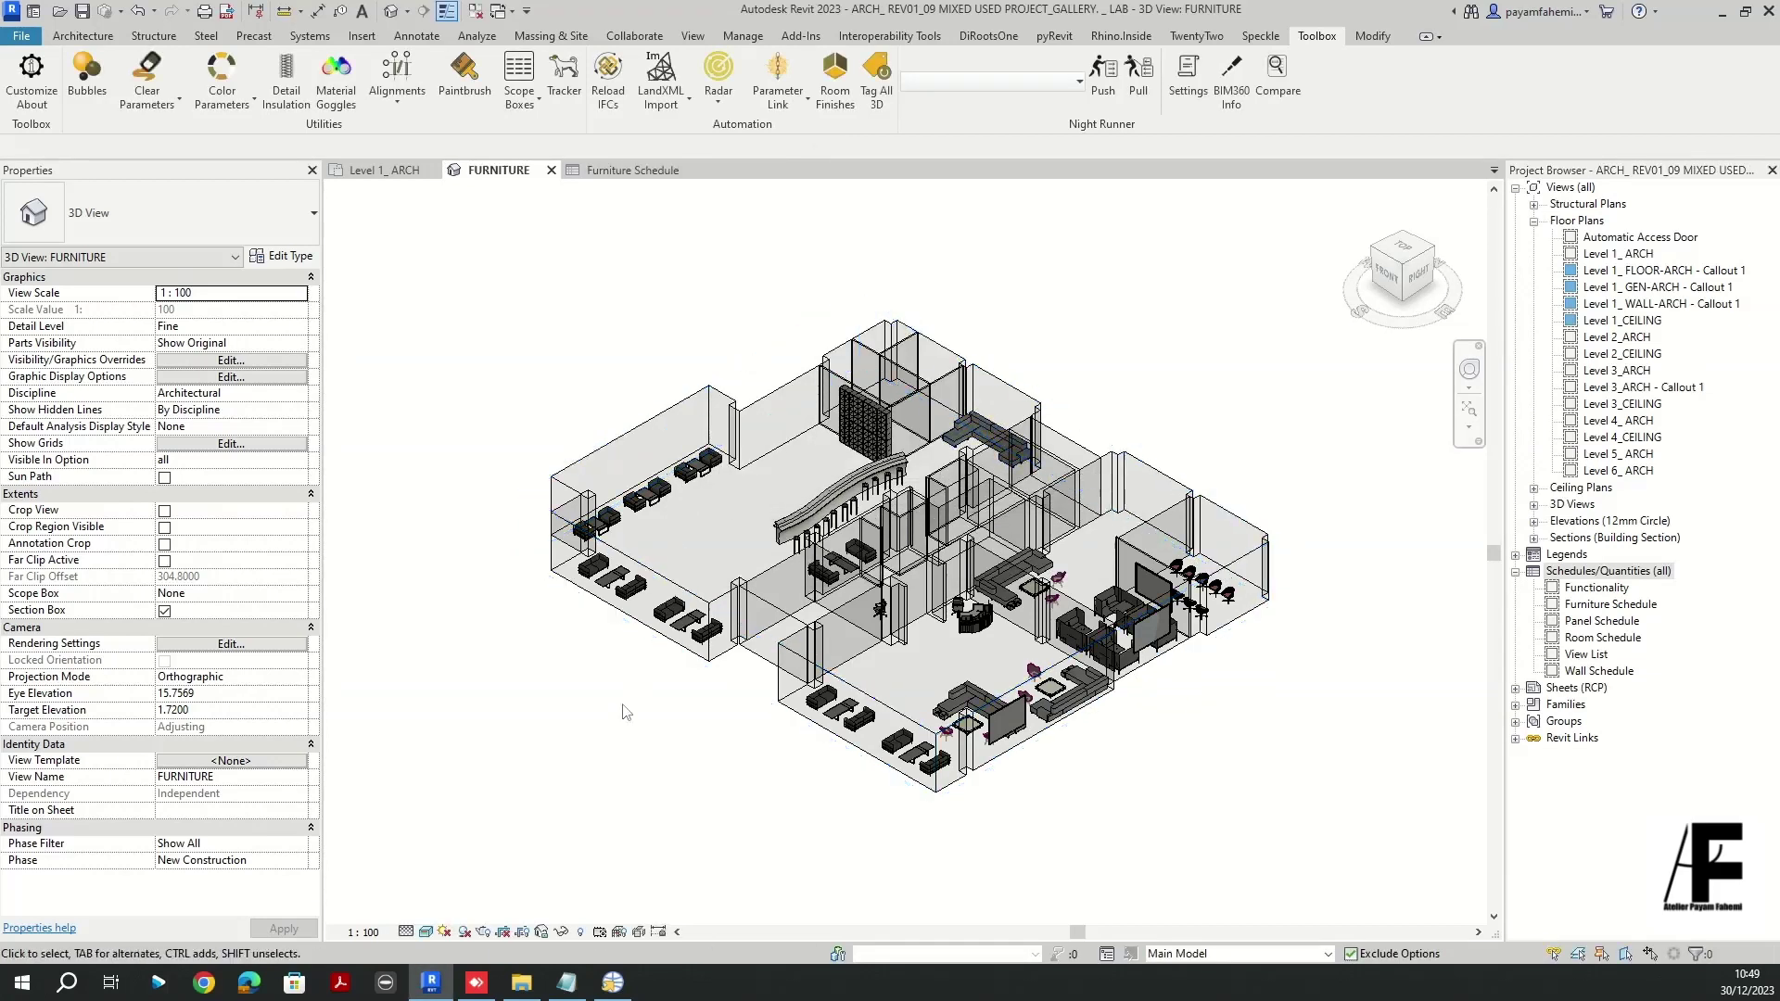
# - Inspect the Name, Section Number and WBS properties of a sofa, a table and a chair in the FURNITURE view
pyautogui.scroll(3, 526, 619)
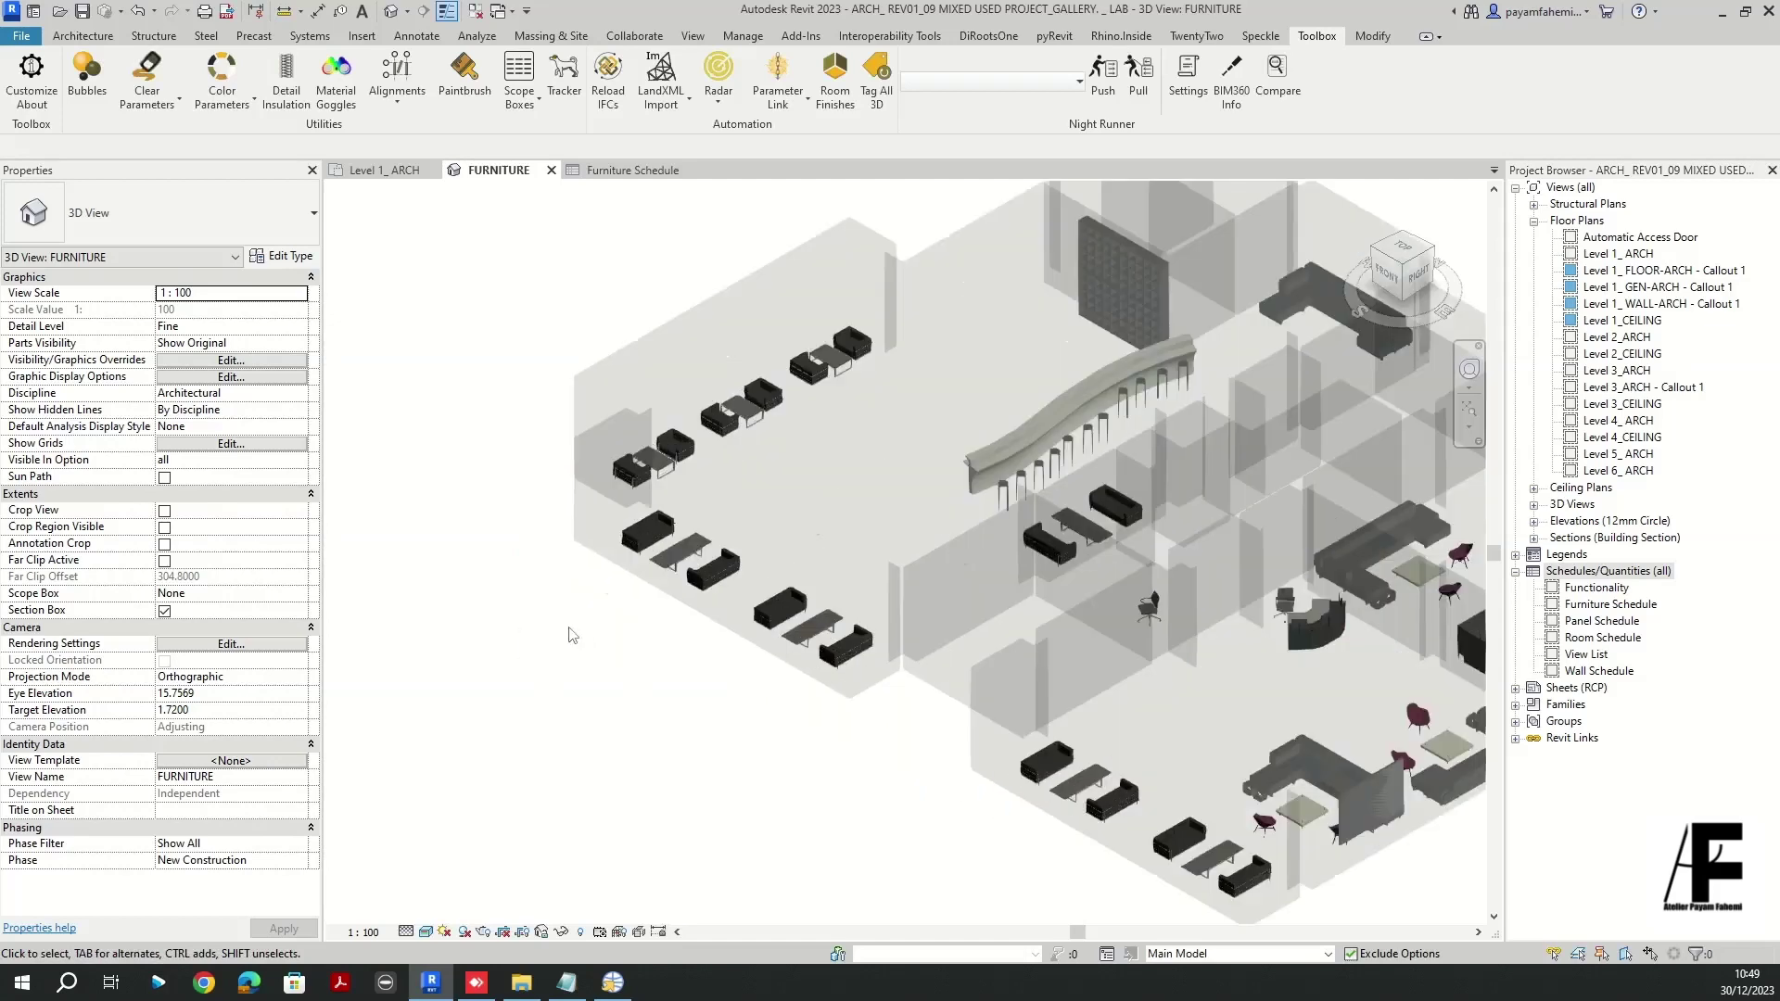
pyautogui.click(644, 545)
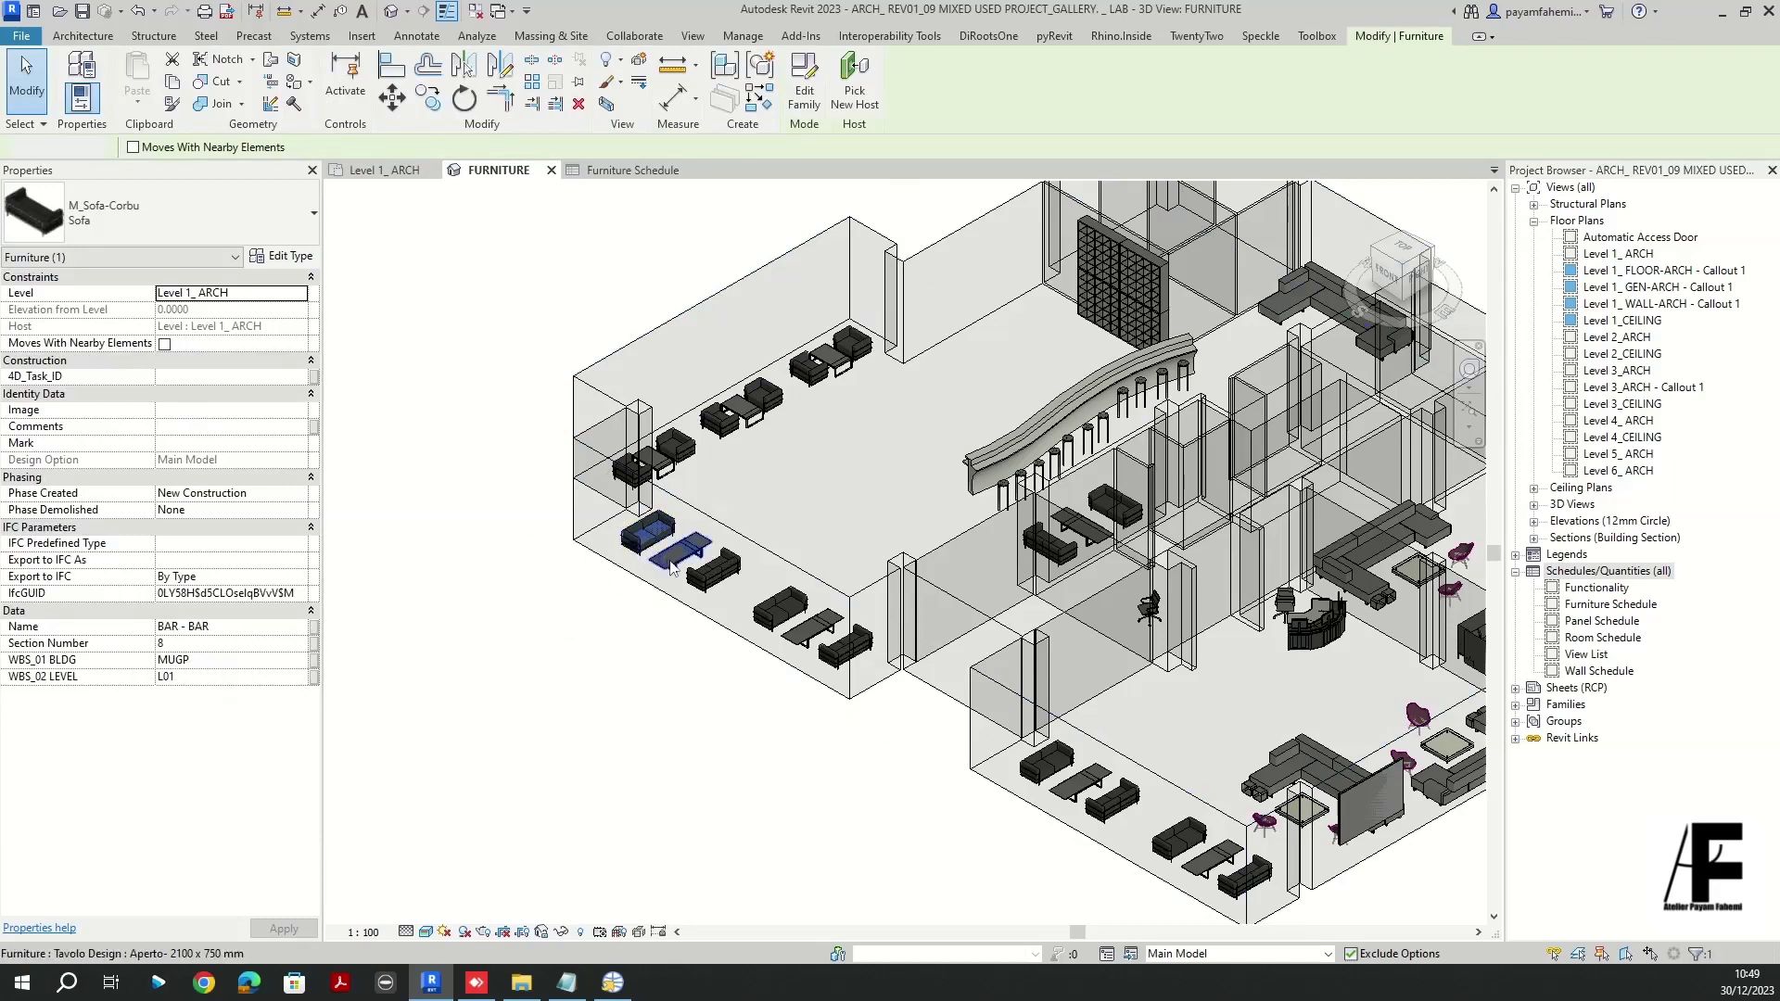
pyautogui.click(672, 568)
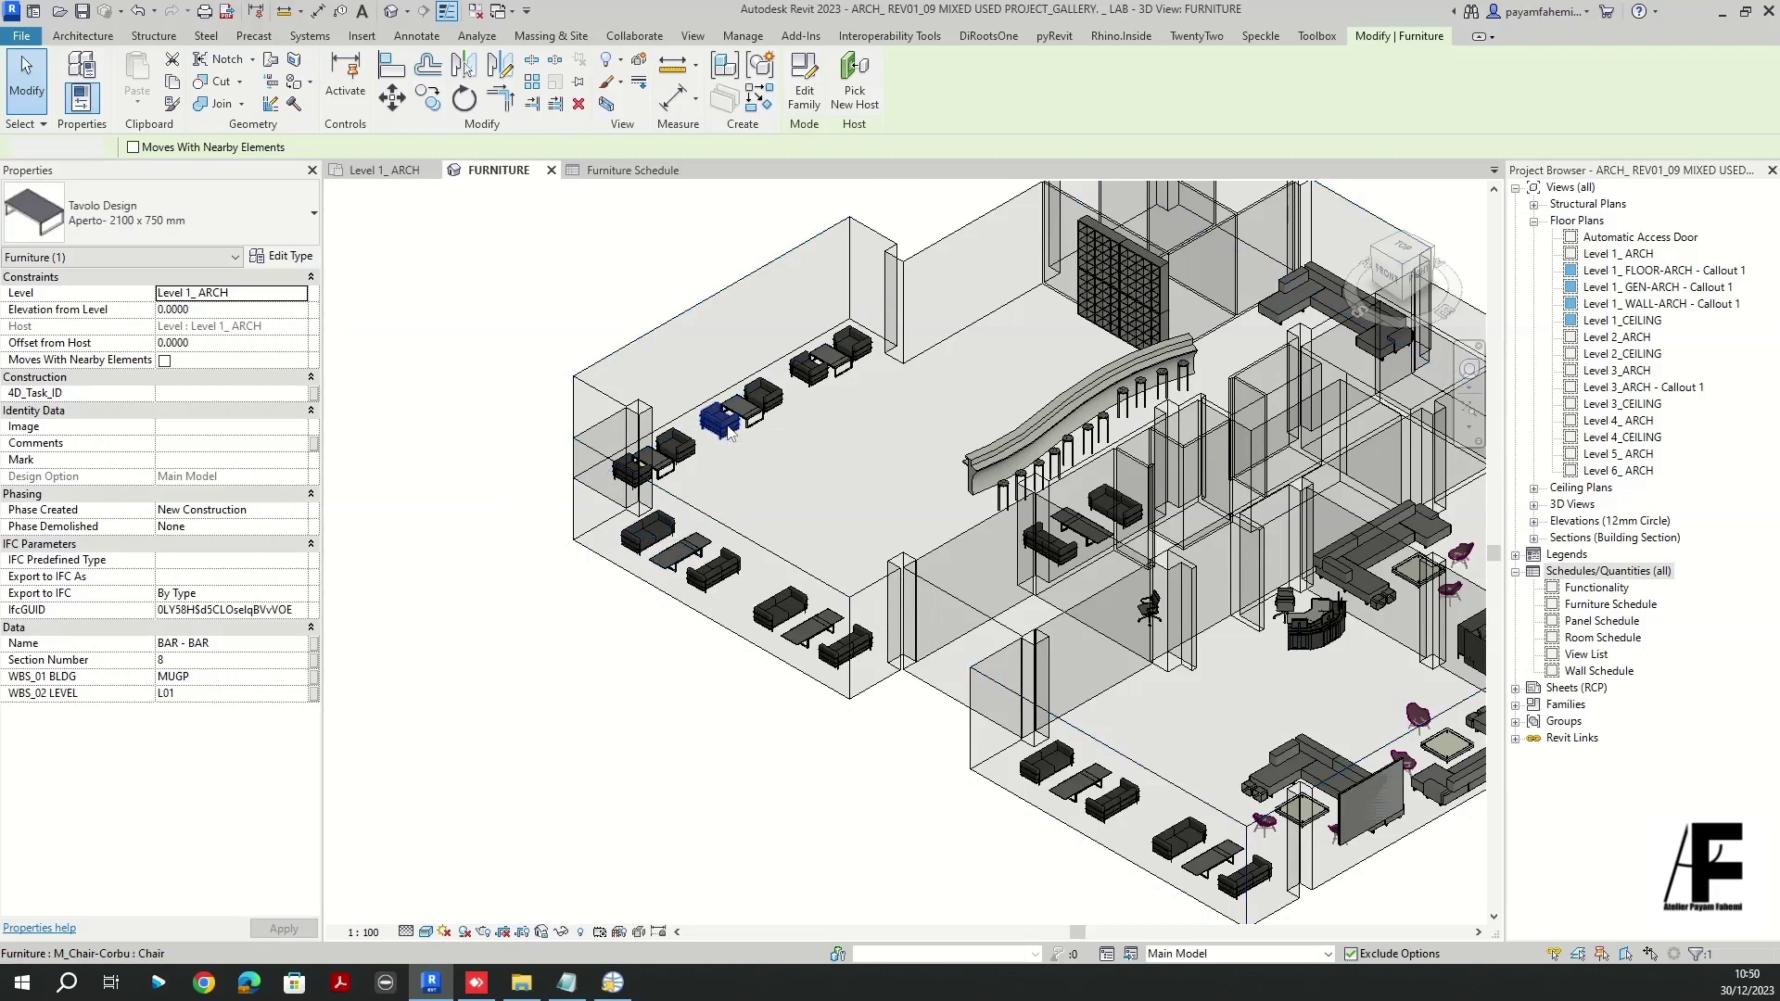
pyautogui.click(737, 426)
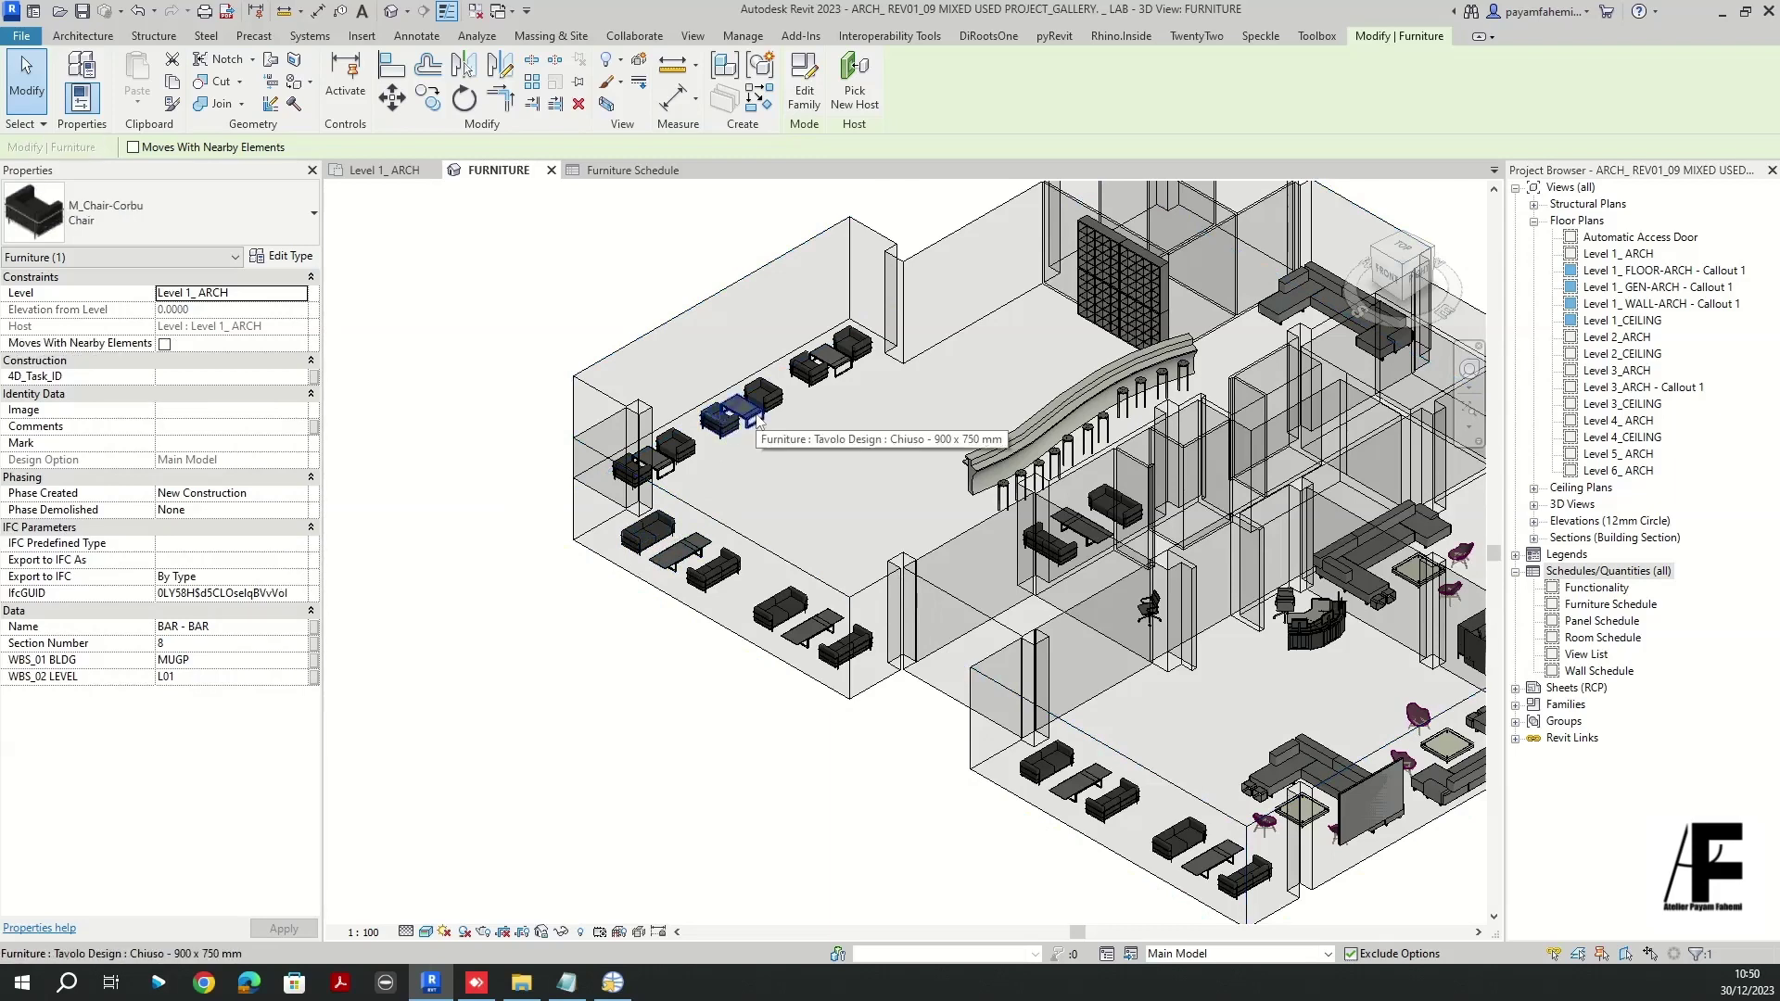
# - Compare the Data properties of the linked mass around the bar seating with those of a sofa inside it
pyautogui.press('Escape')
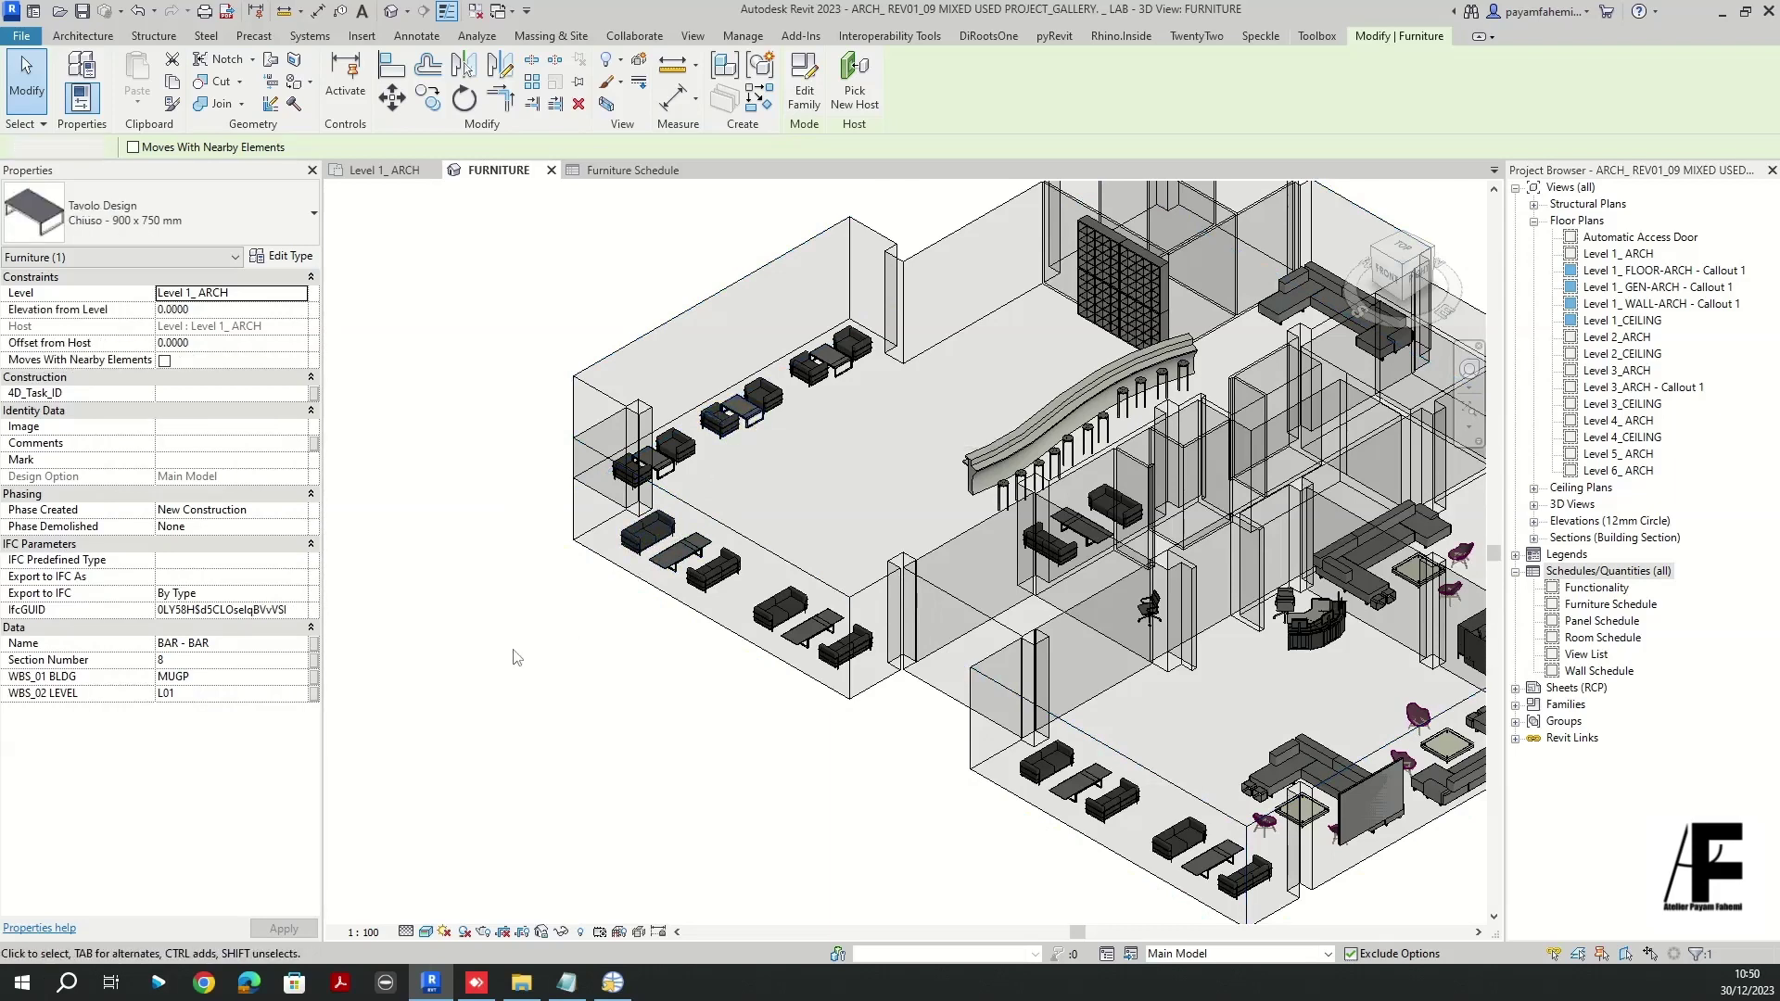
pyautogui.click(588, 547)
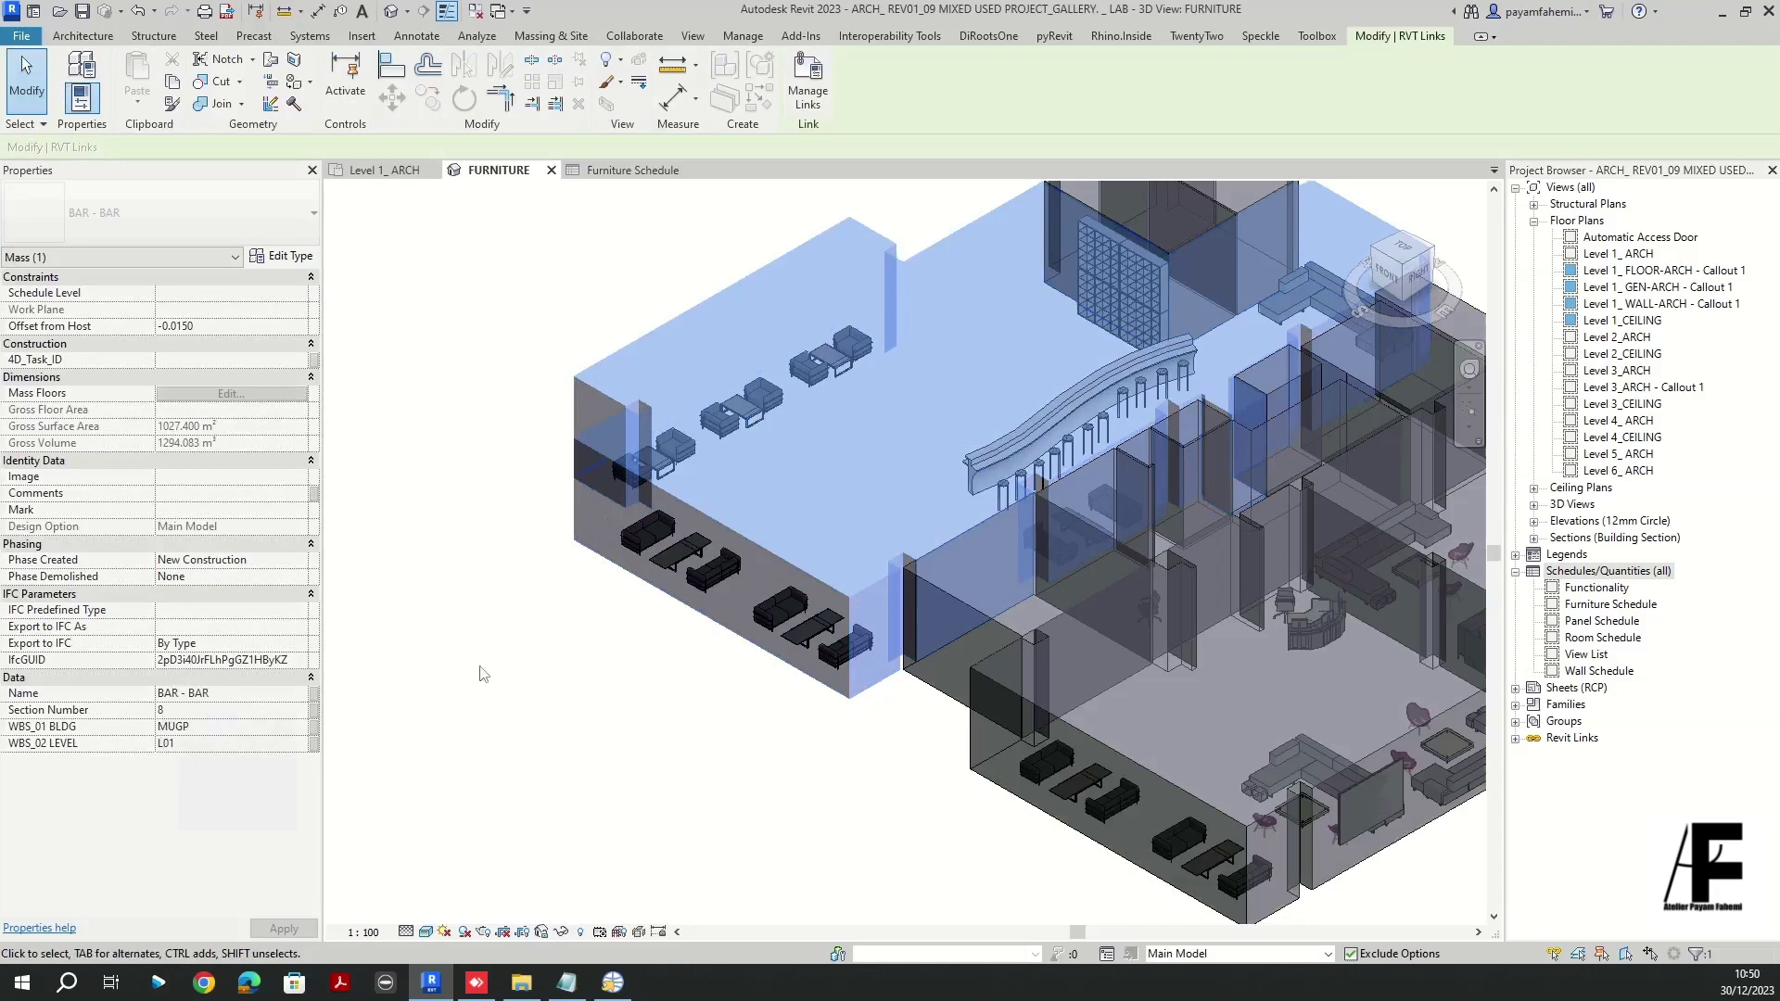
pyautogui.click(487, 670)
pyautogui.click(645, 545)
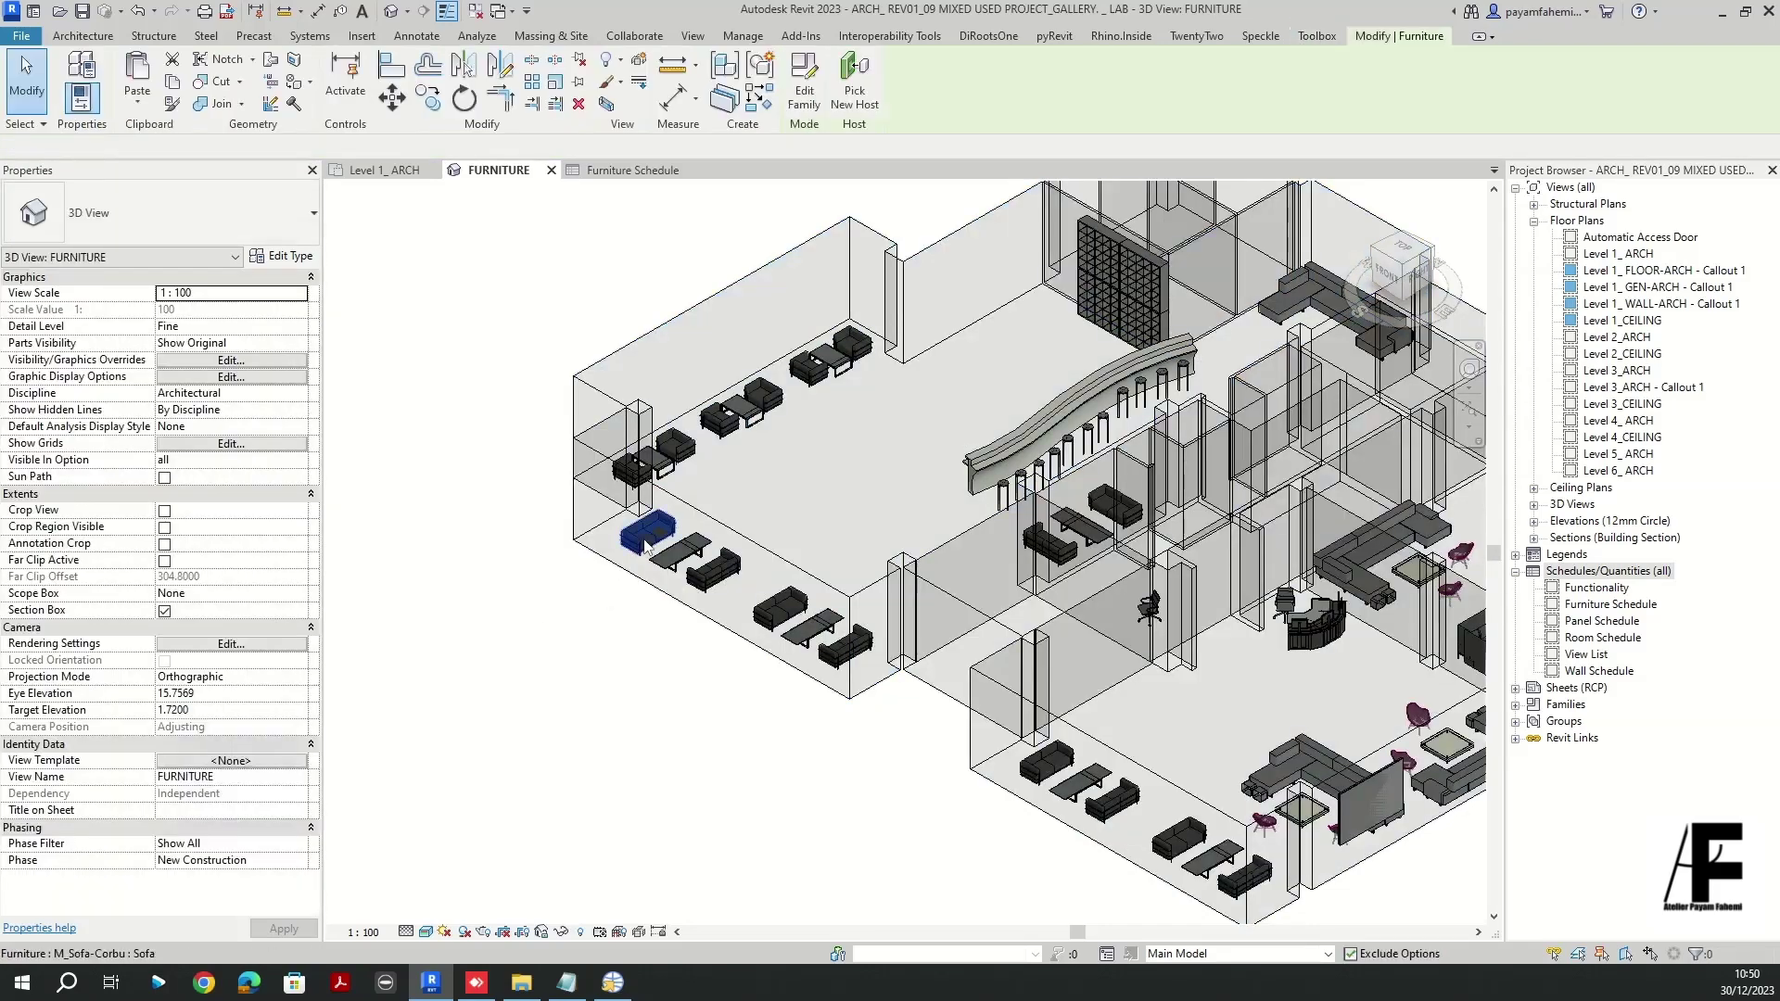
pyautogui.click(478, 668)
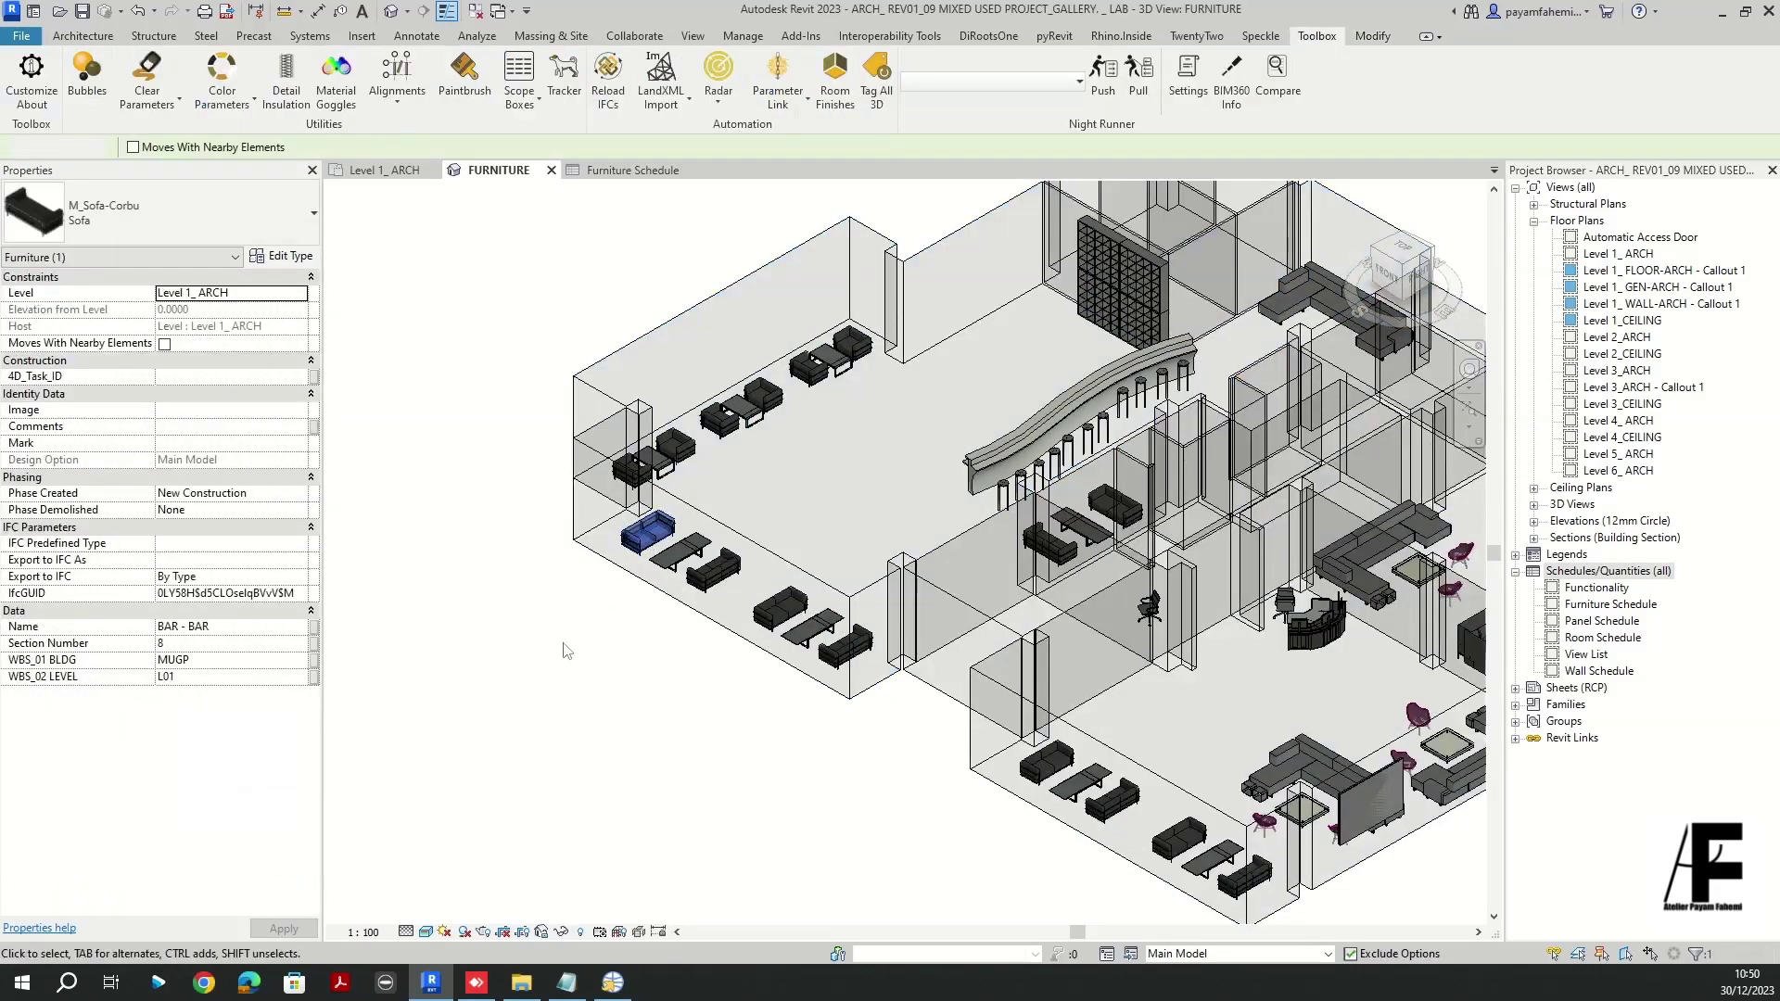
# - Compare the Data properties of the large Divano Doppio con Isola sofa in the lobby with those of its surrounding linked mass
pyautogui.scroll(-2, 454, 609)
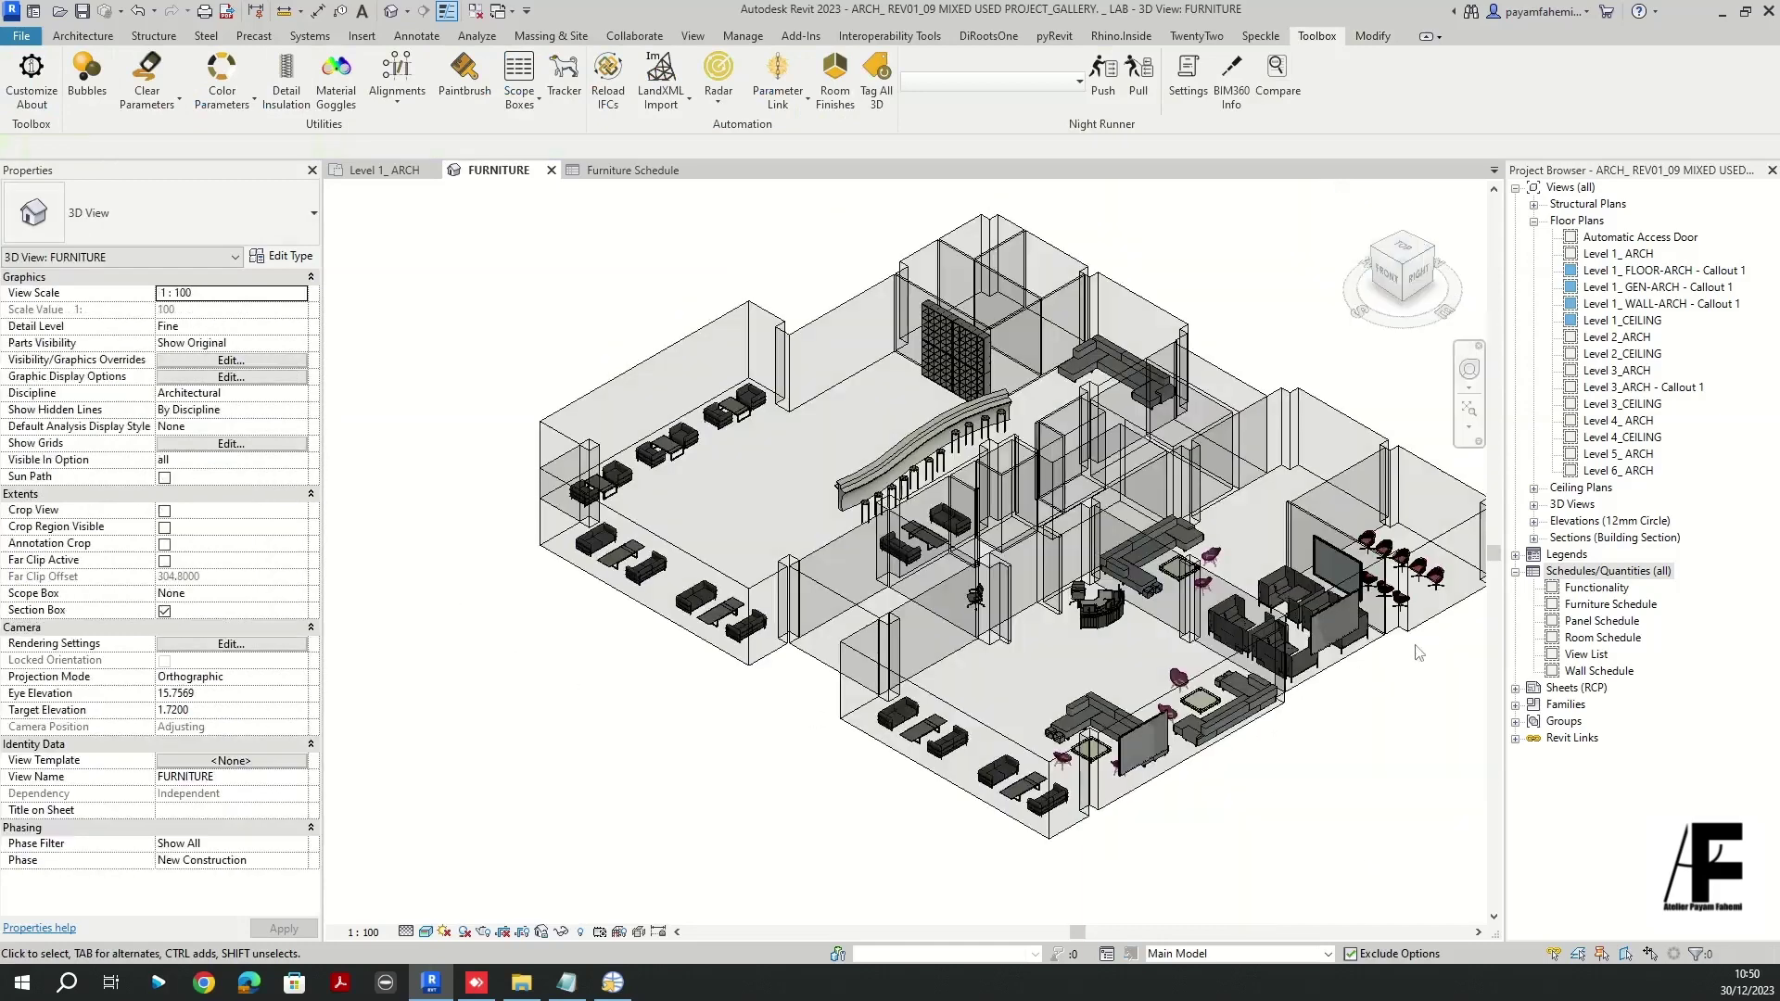
pyautogui.scroll(1, 1233, 716)
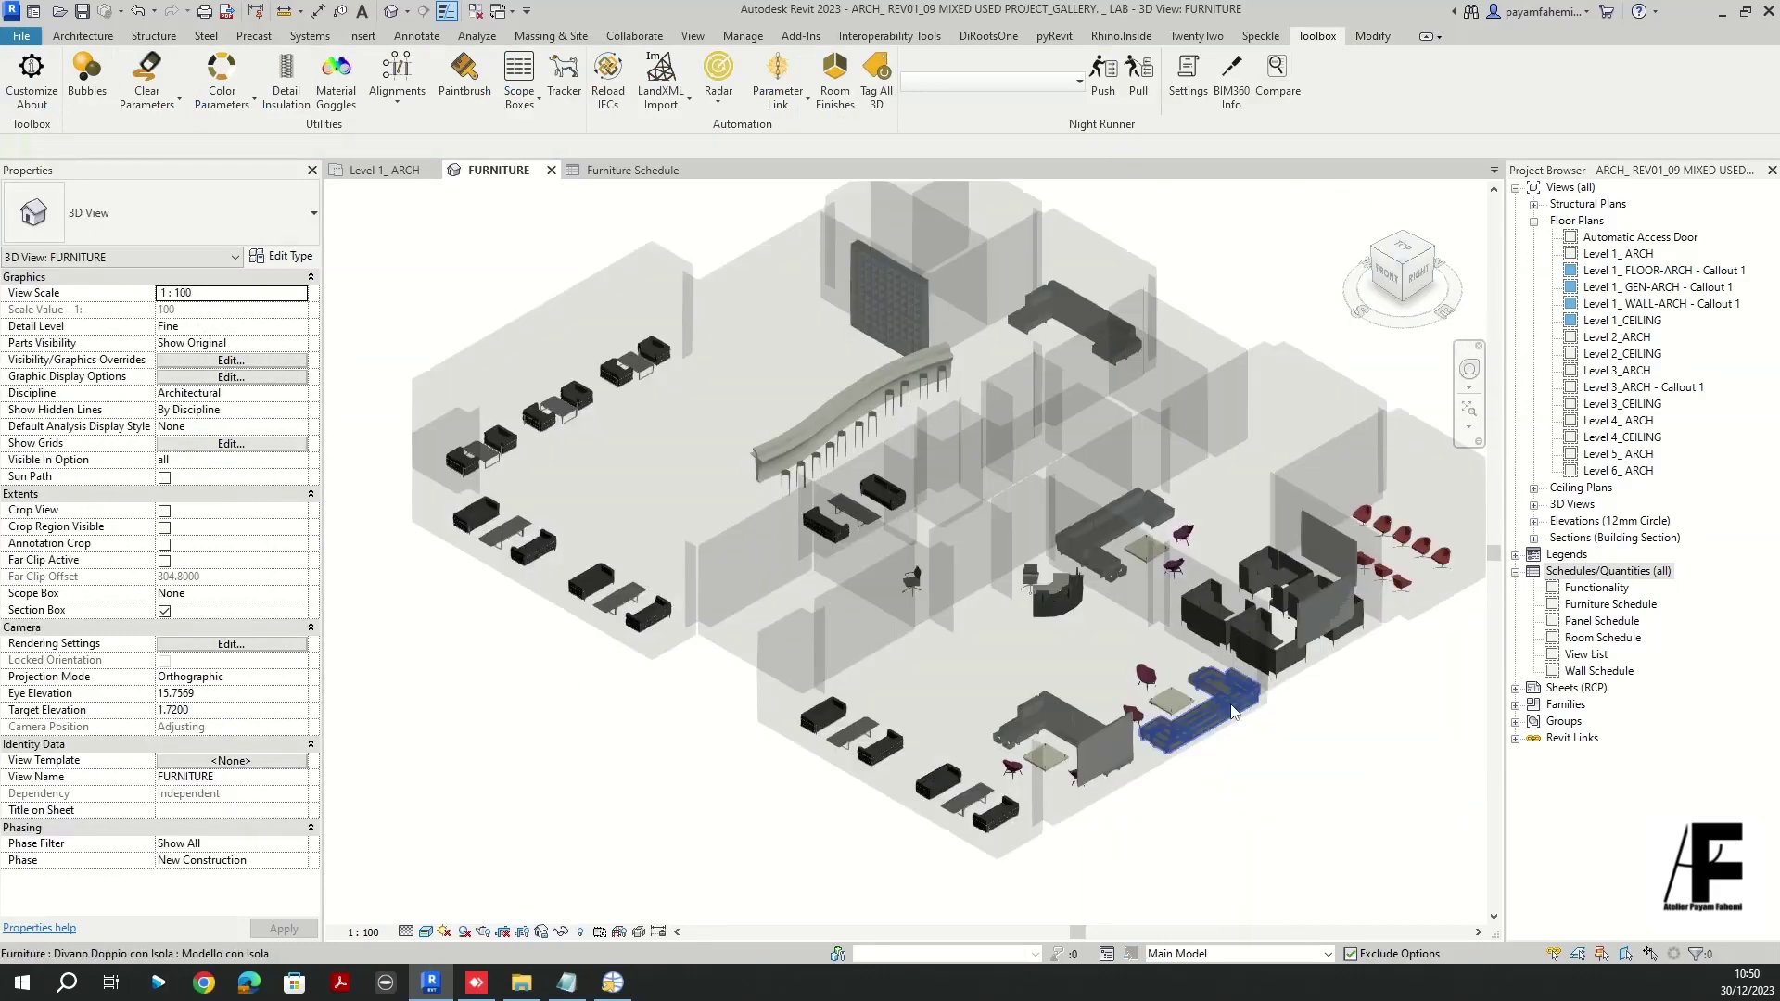
pyautogui.click(1233, 712)
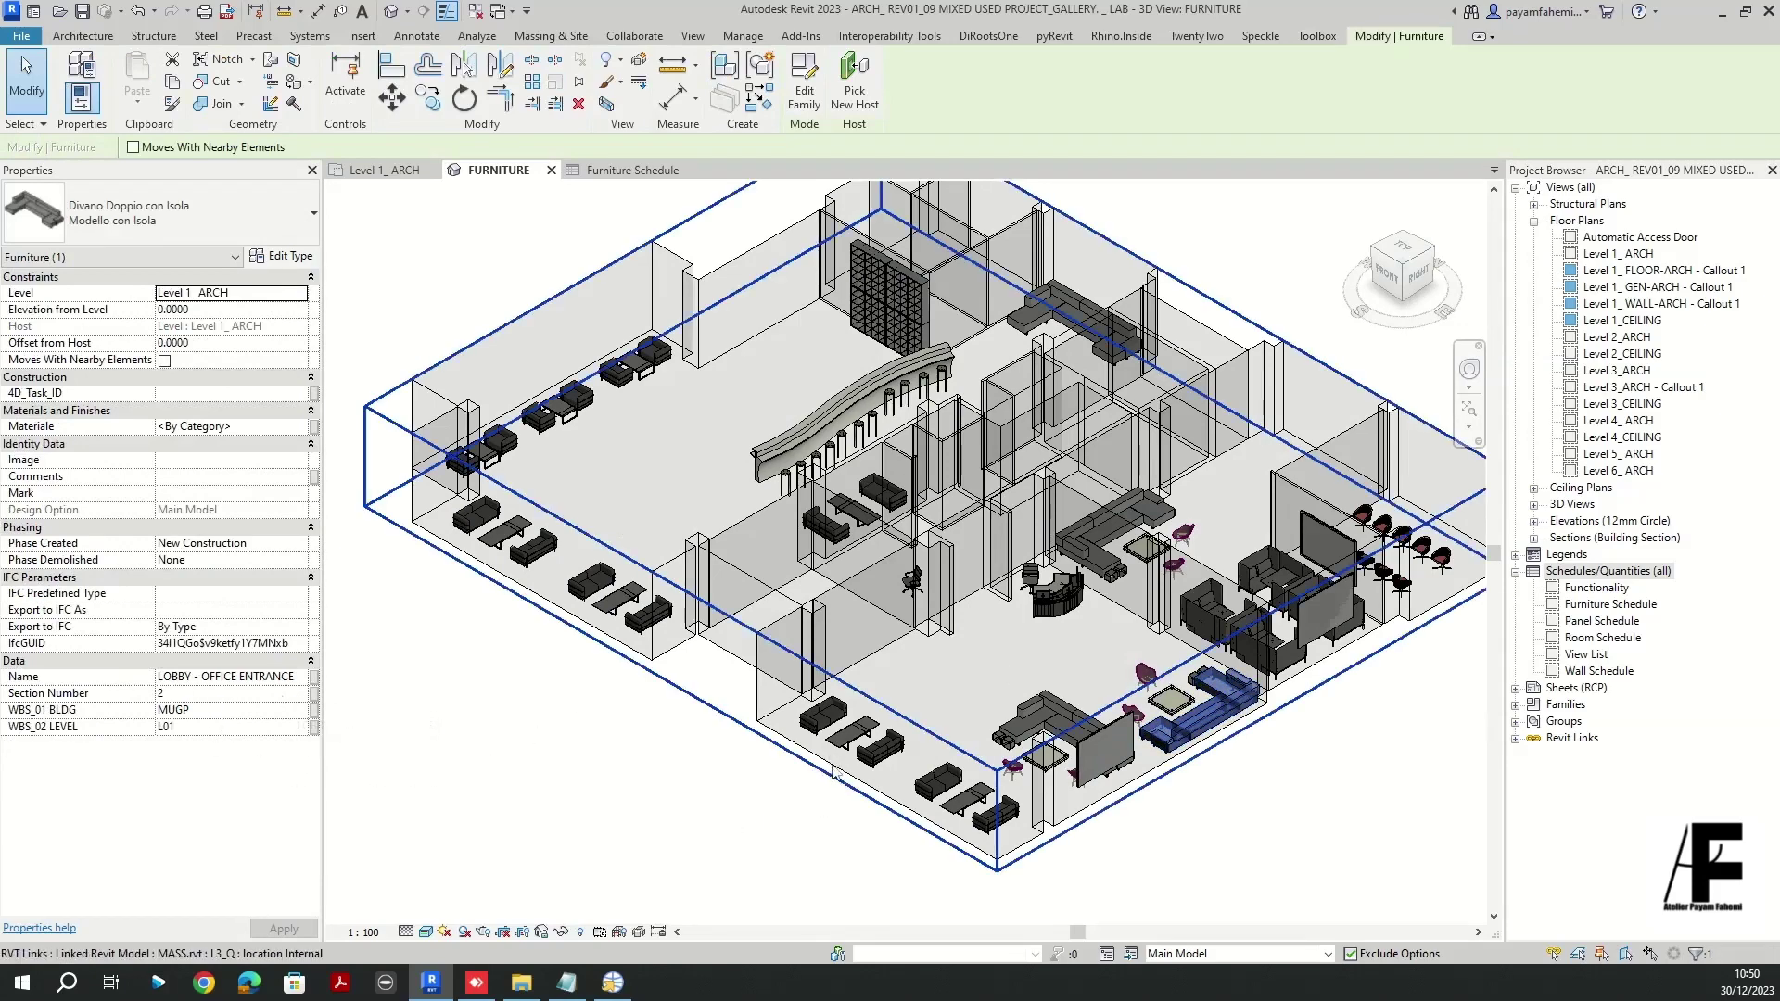
pyautogui.press('Tab')
pyautogui.click(835, 773)
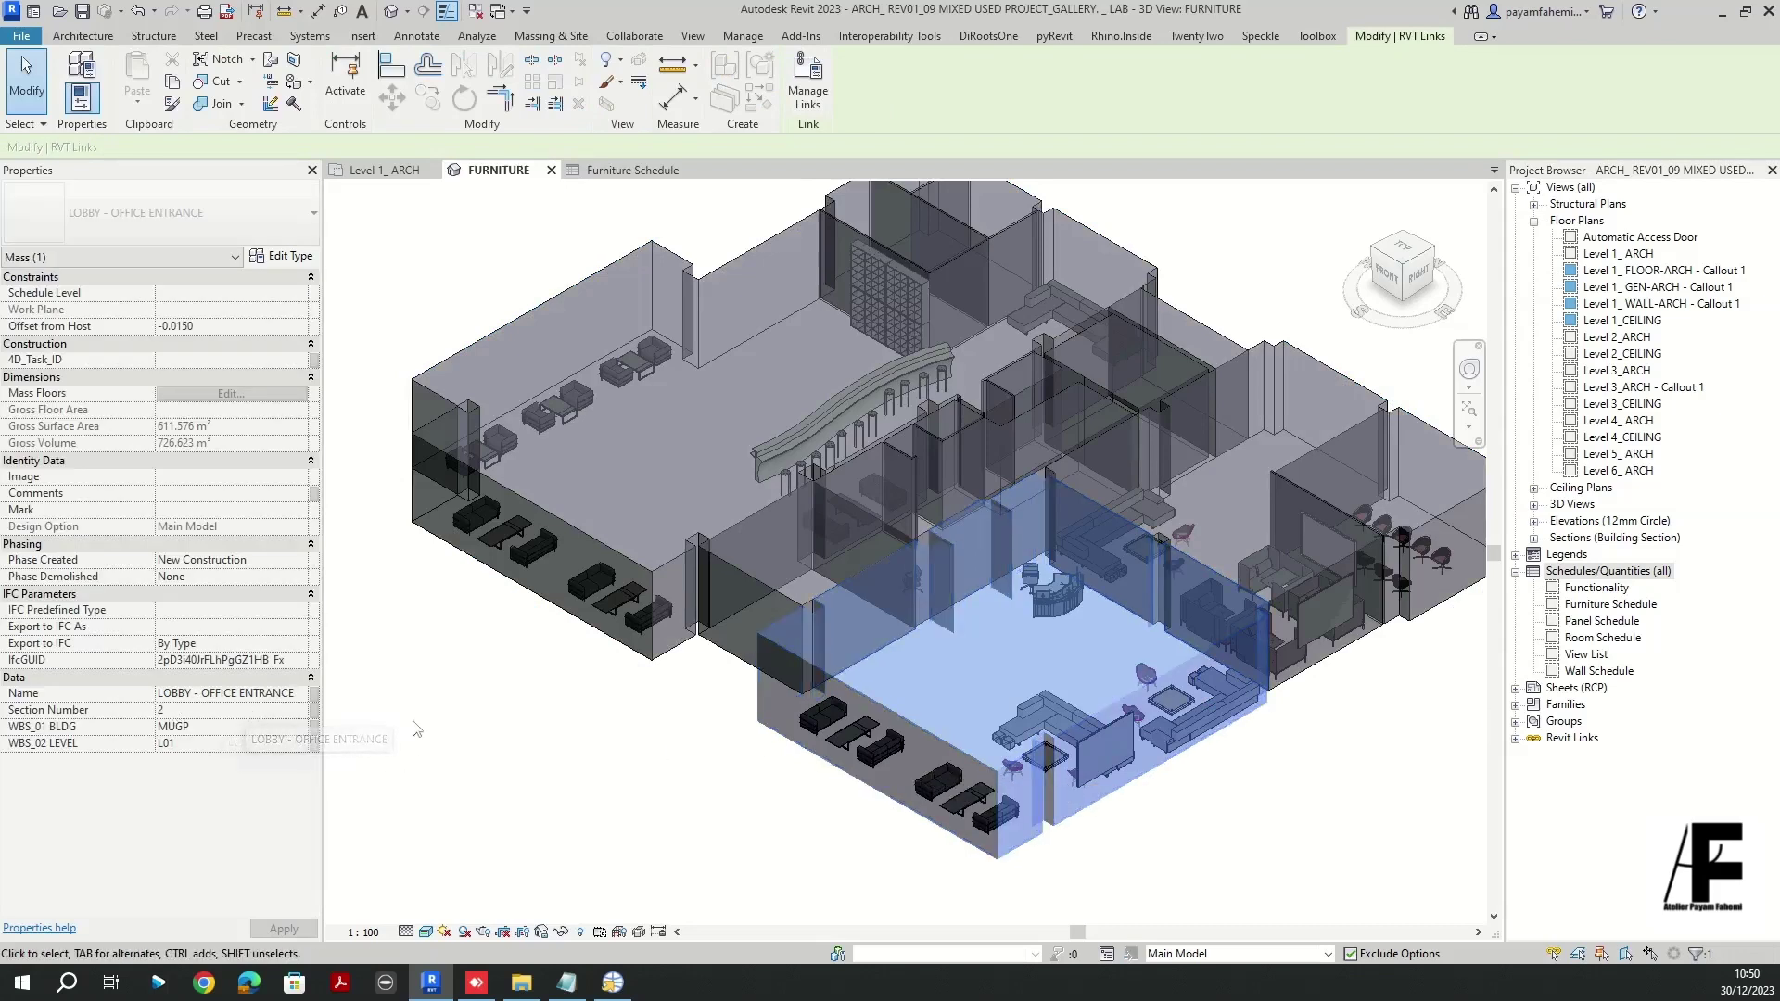
pyautogui.click(454, 731)
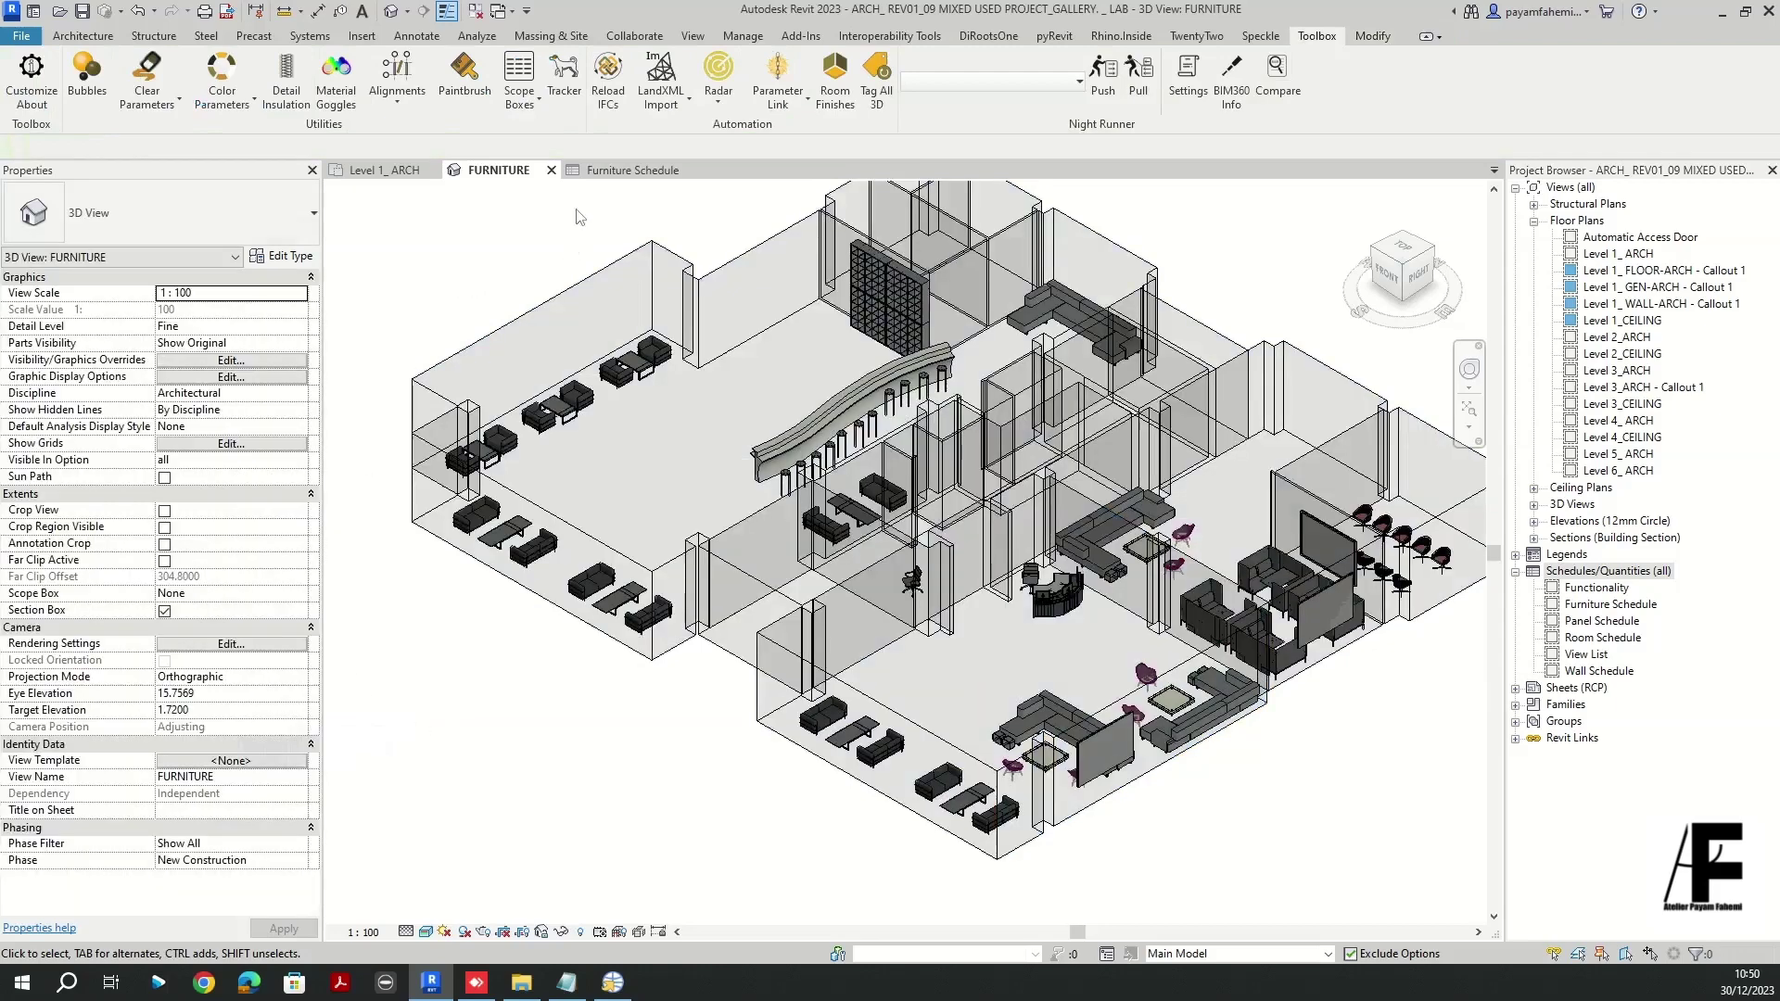
# - Widen the Name column of the Furniture Schedule to fit the full names, and review all its rows before returning to the FURNITURE view
pyautogui.click(617, 172)
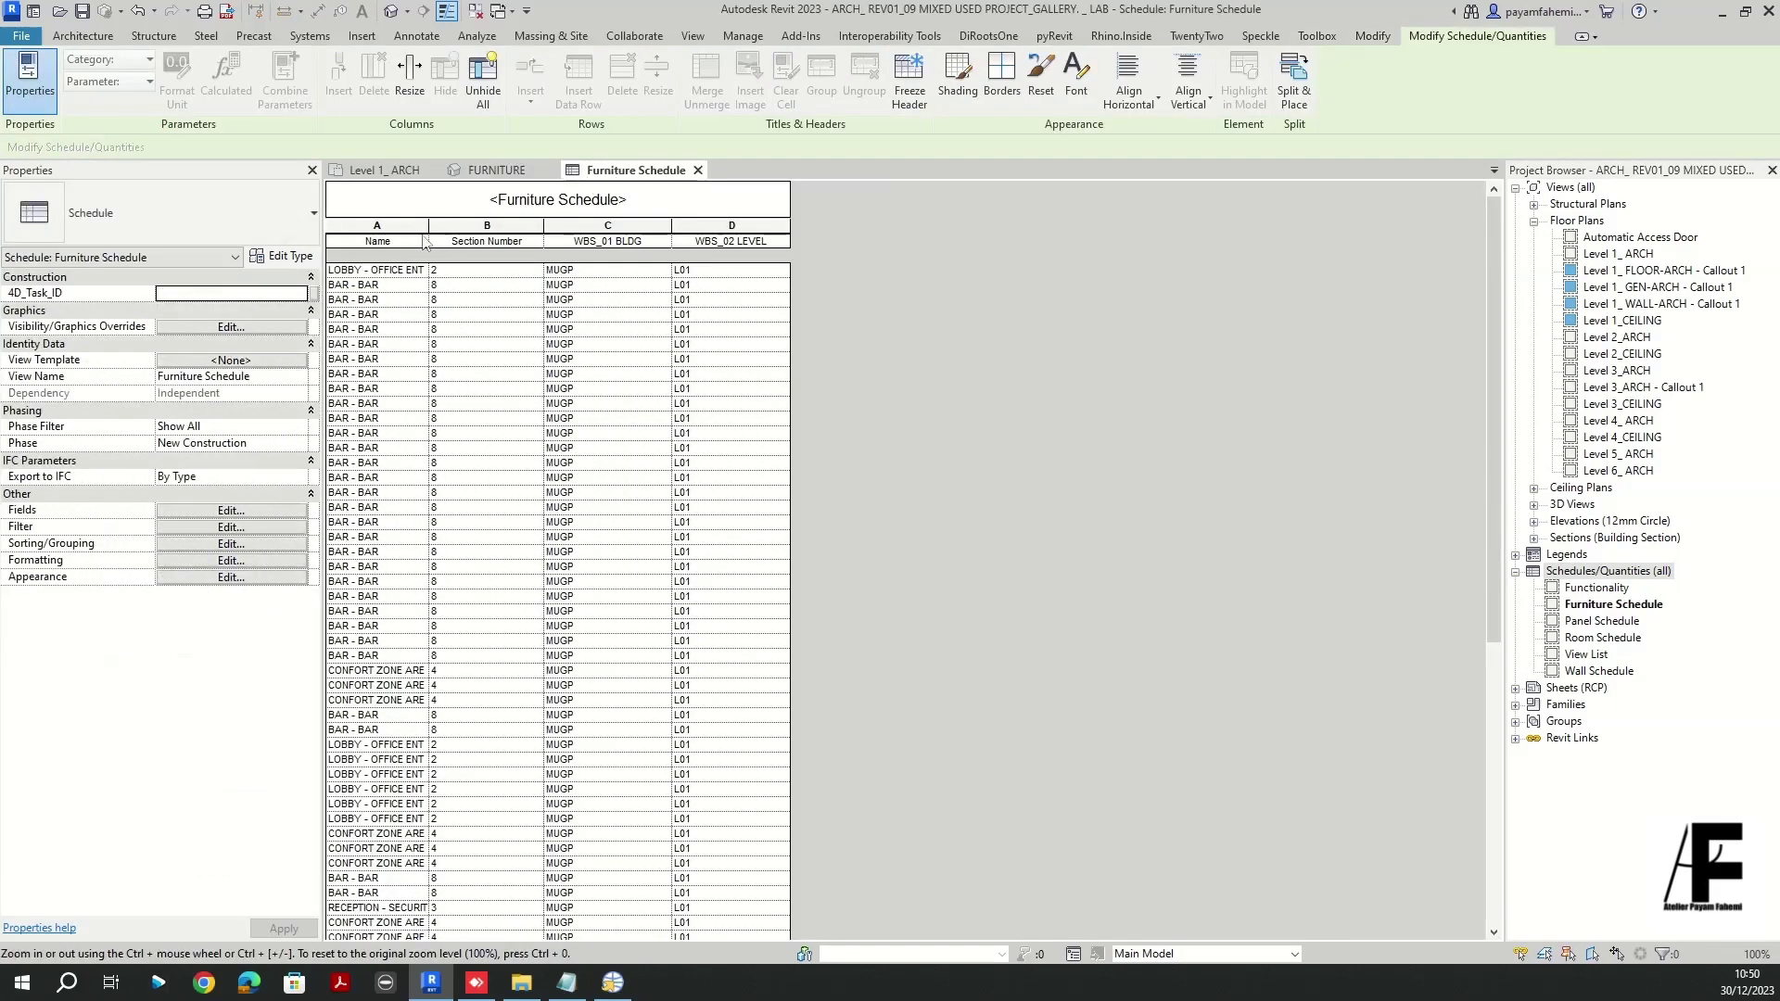
pyautogui.moveTo(429, 228); pyautogui.dragTo(478, 228)
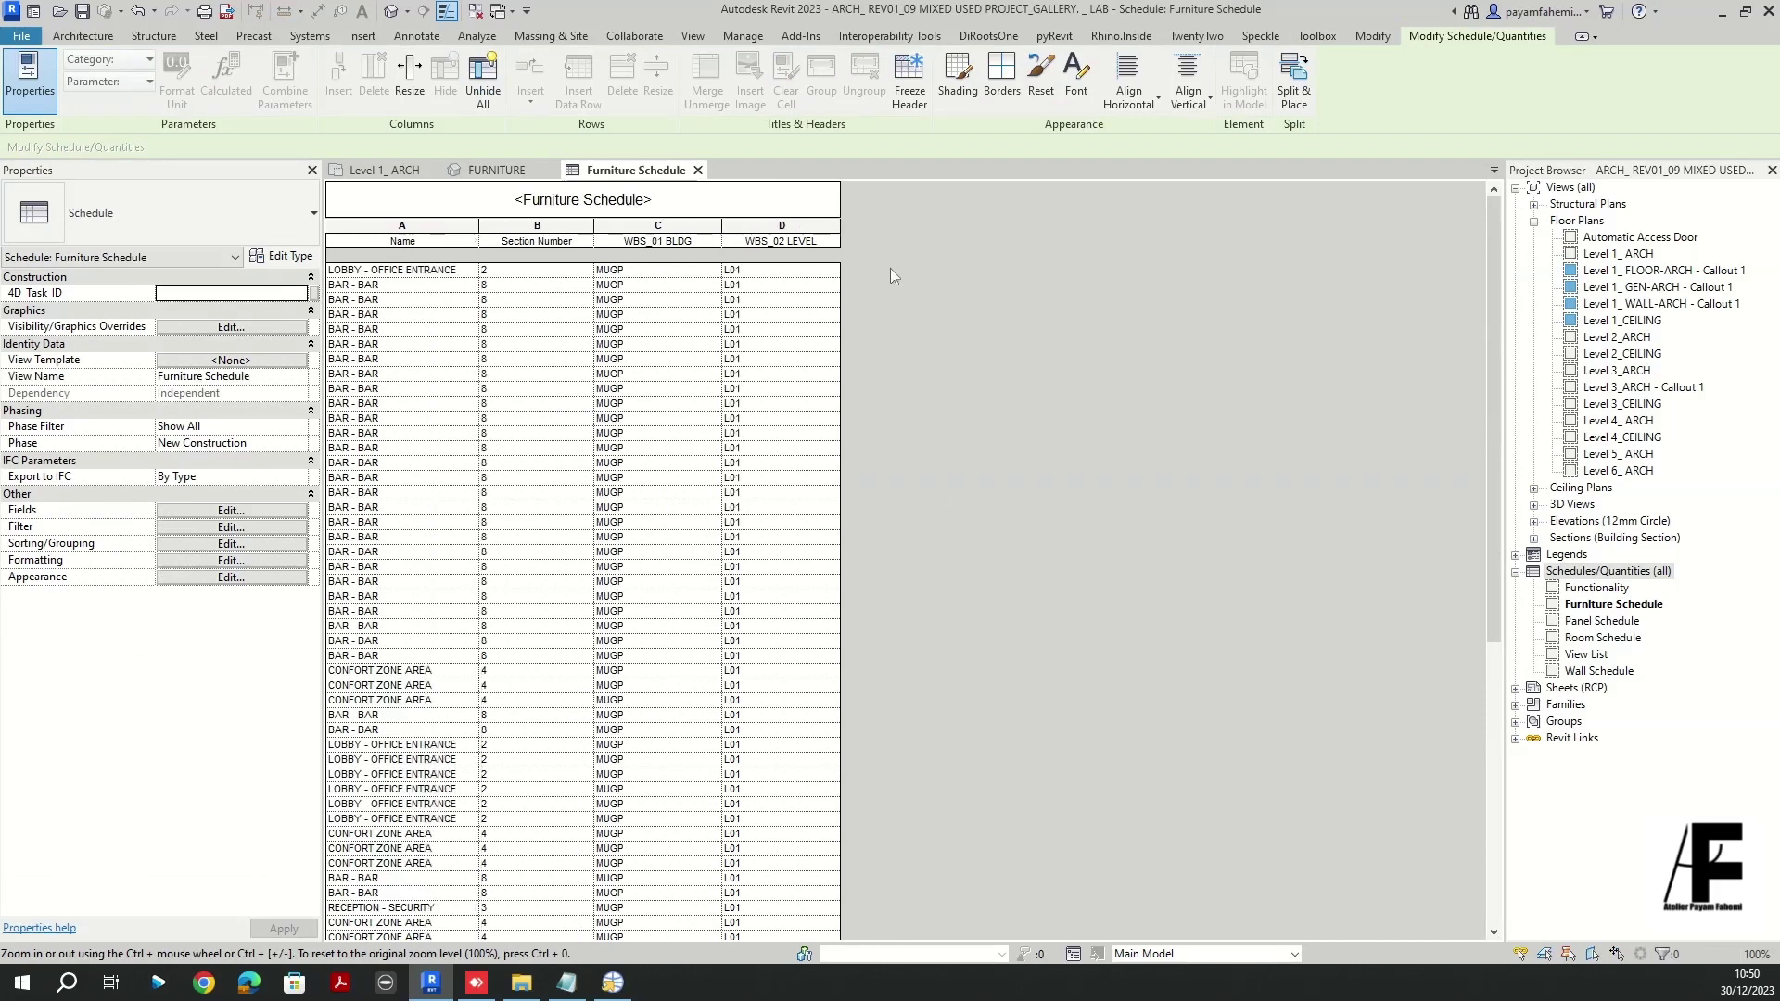
pyautogui.scroll(-5, 630, 640)
pyautogui.scroll(-6, 631, 649)
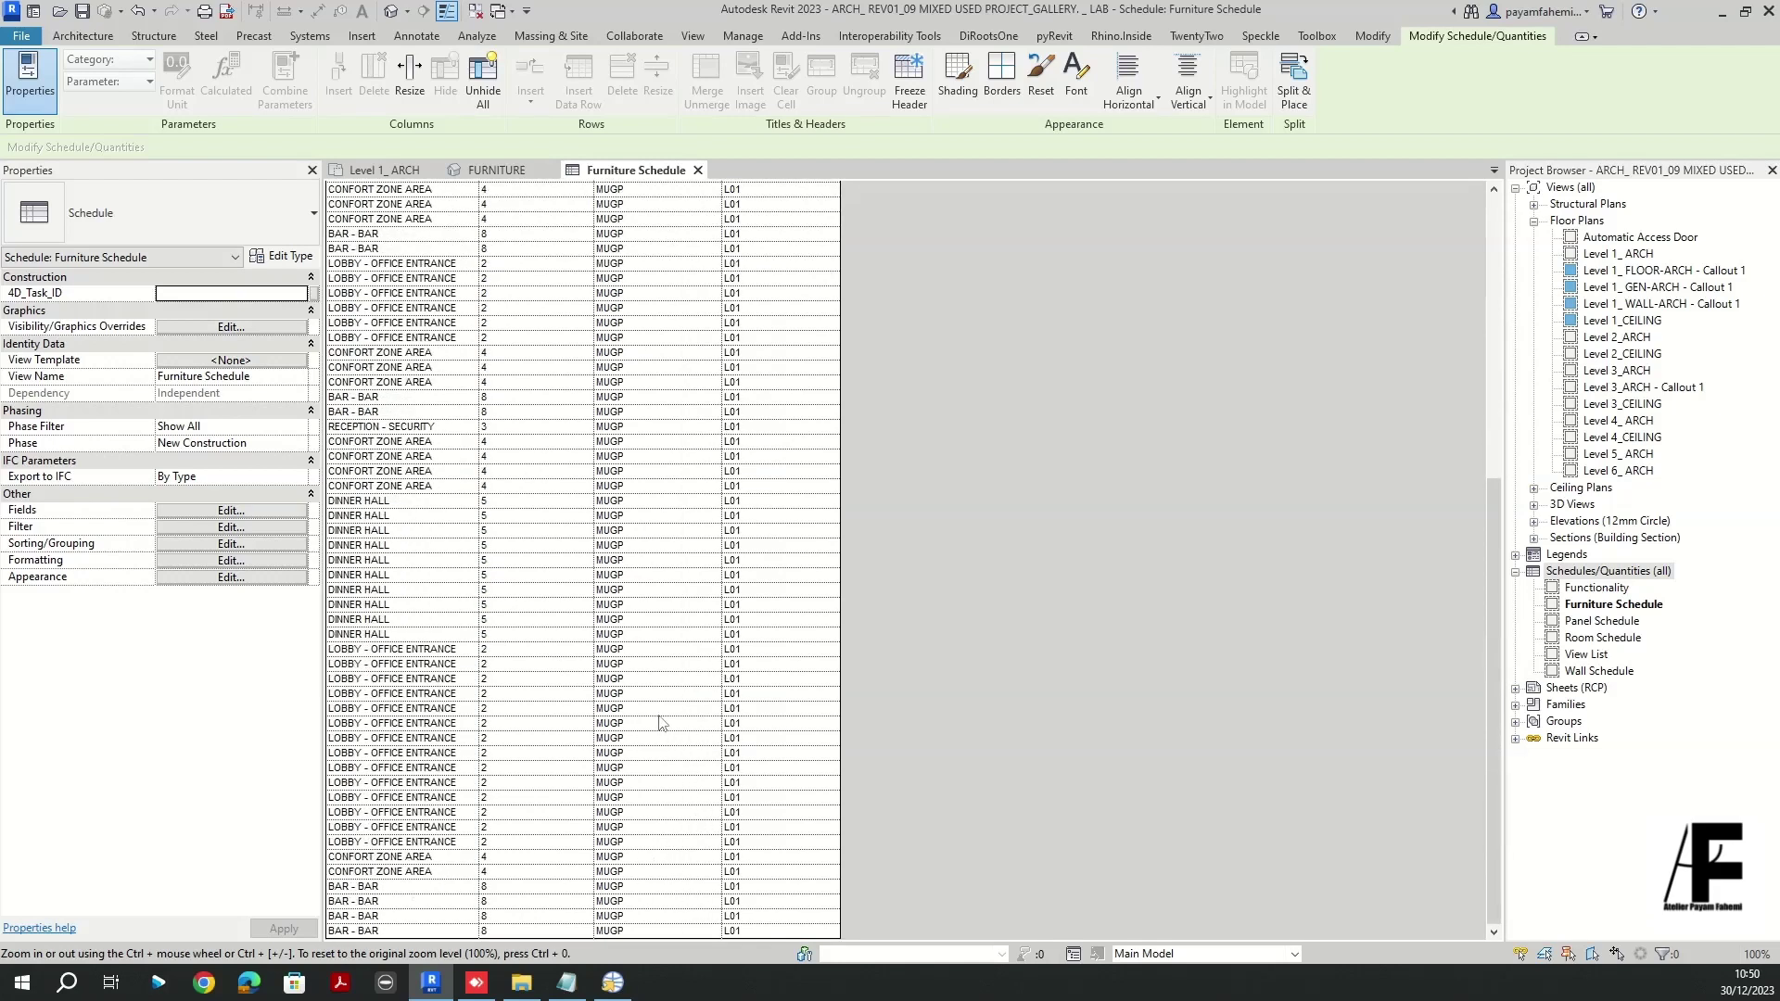
pyautogui.scroll(10, 661, 724)
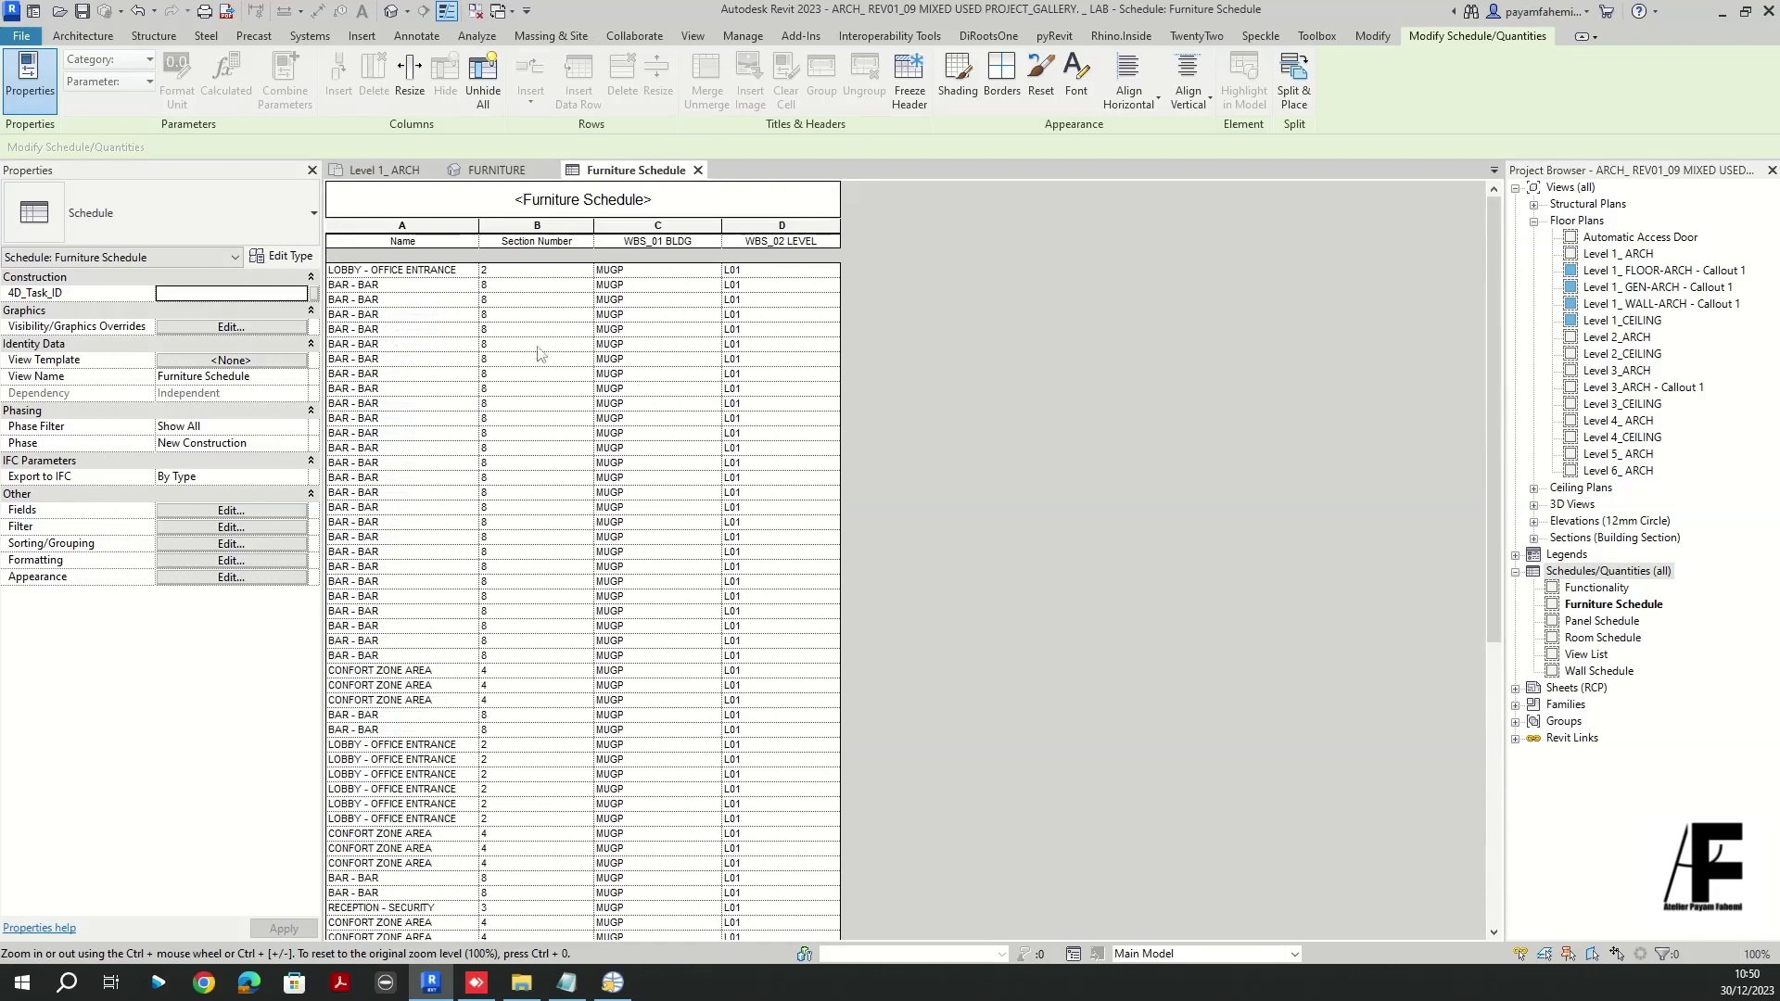
pyautogui.click(491, 174)
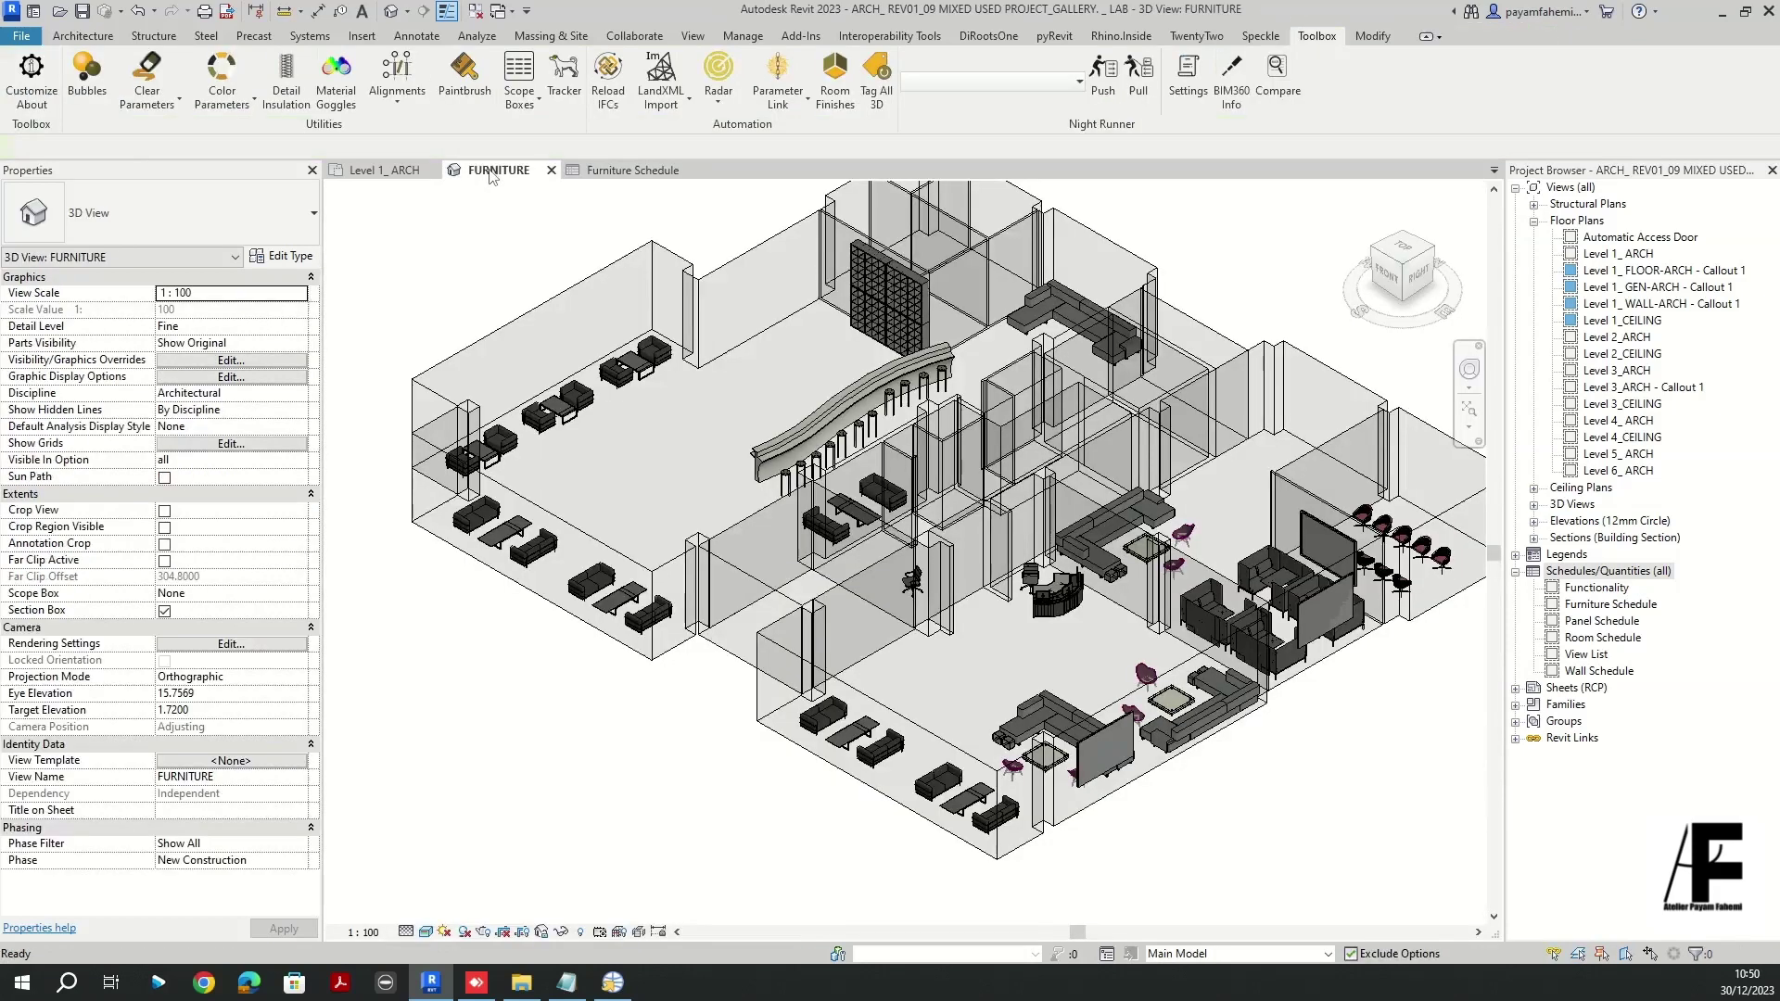